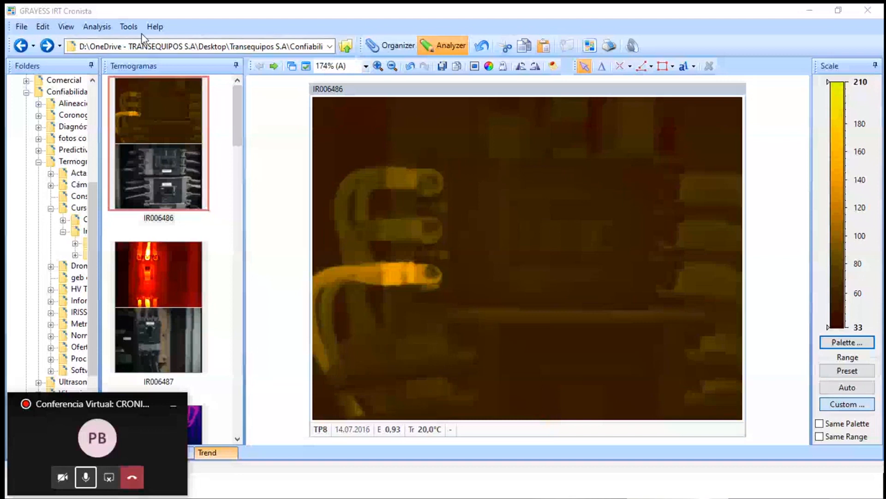
# Step: Open the user's manual at the System requirements topic and widen its window
pyautogui.click(155, 26)
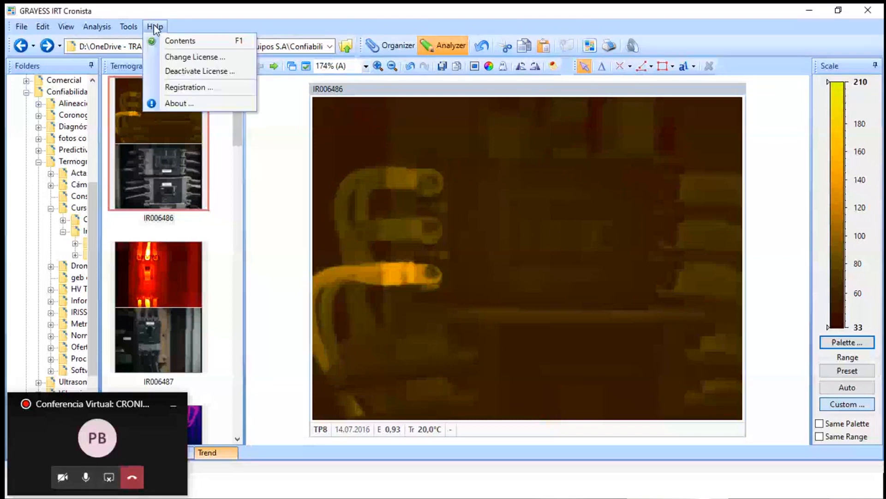
pyautogui.click(171, 41)
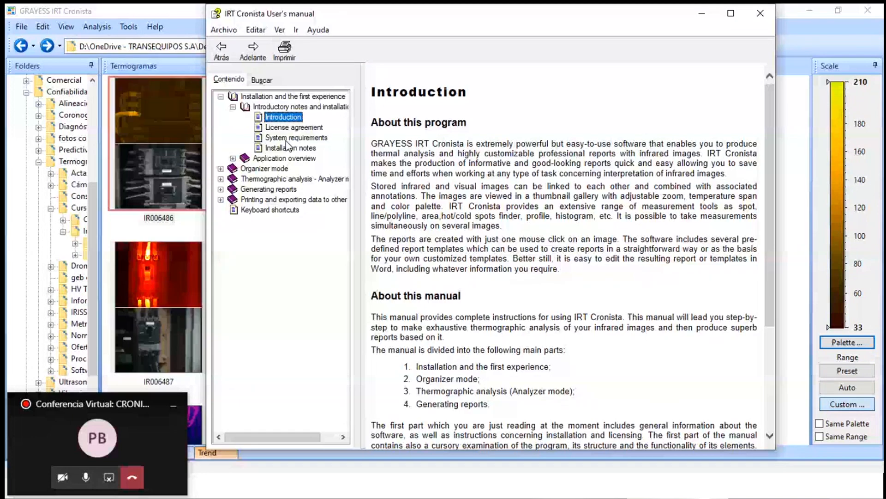
pyautogui.click(290, 137)
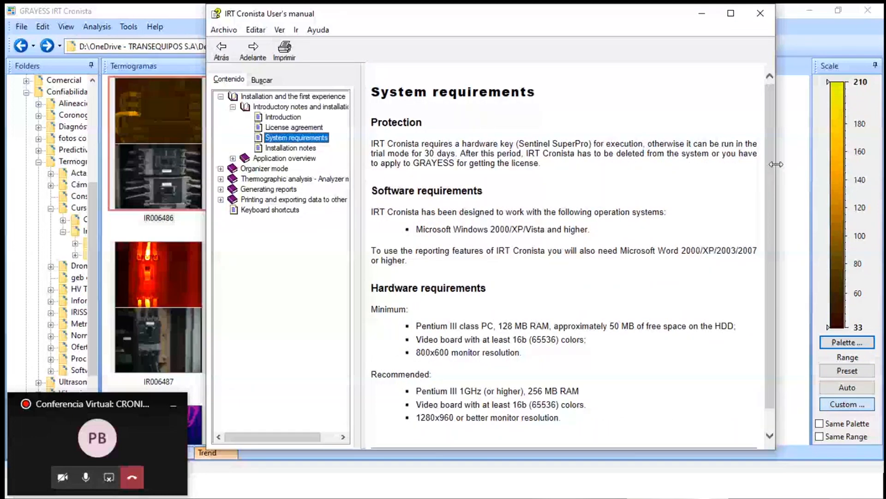
pyautogui.moveTo(776, 164); pyautogui.dragTo(843, 165)
pyautogui.scroll(-1, 739, 240)
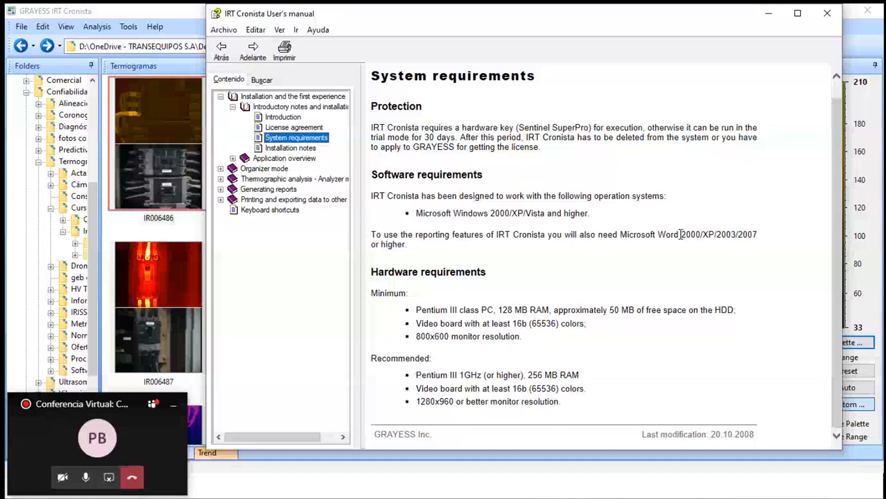
# Step: Examine the required Microsoft Word versions and the minimum and recommended hardware, and close the manual
pyautogui.click(696, 253)
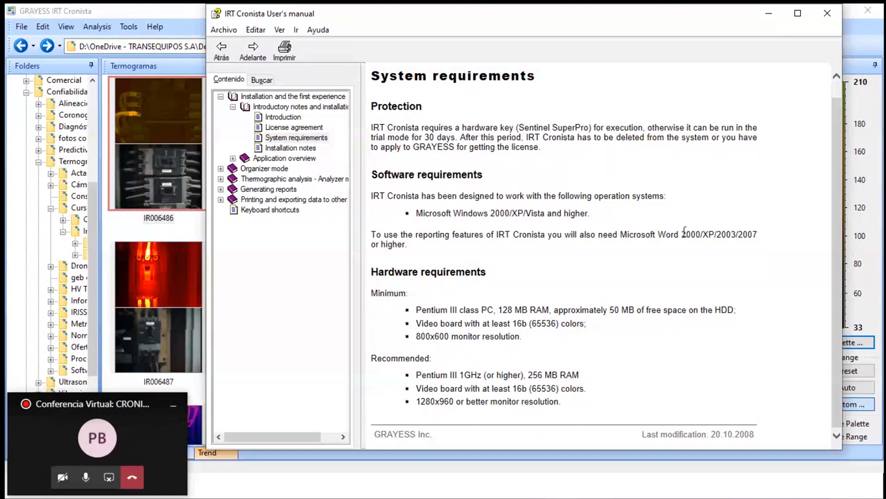
pyautogui.moveTo(682, 234); pyautogui.dragTo(753, 236)
pyautogui.click(674, 250)
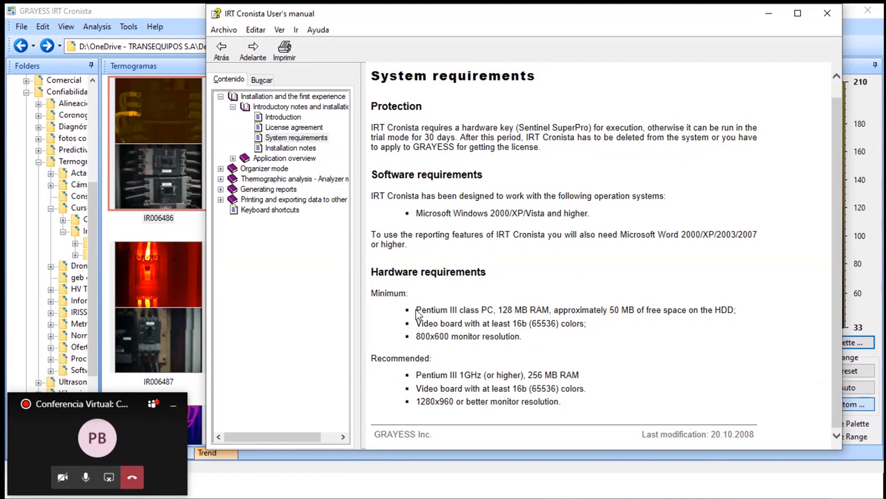
pyautogui.moveTo(416, 311); pyautogui.dragTo(497, 312)
pyautogui.click(423, 319)
pyautogui.moveTo(458, 308); pyautogui.dragTo(416, 310)
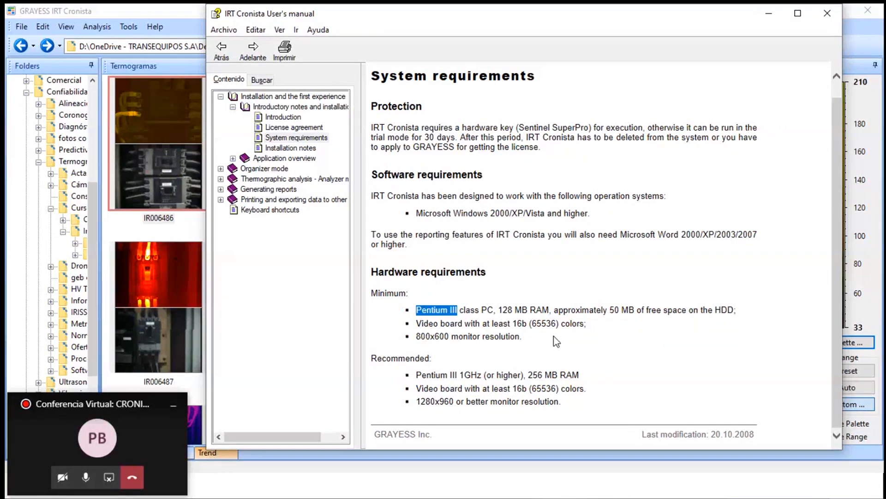
pyautogui.doubleClick(418, 336)
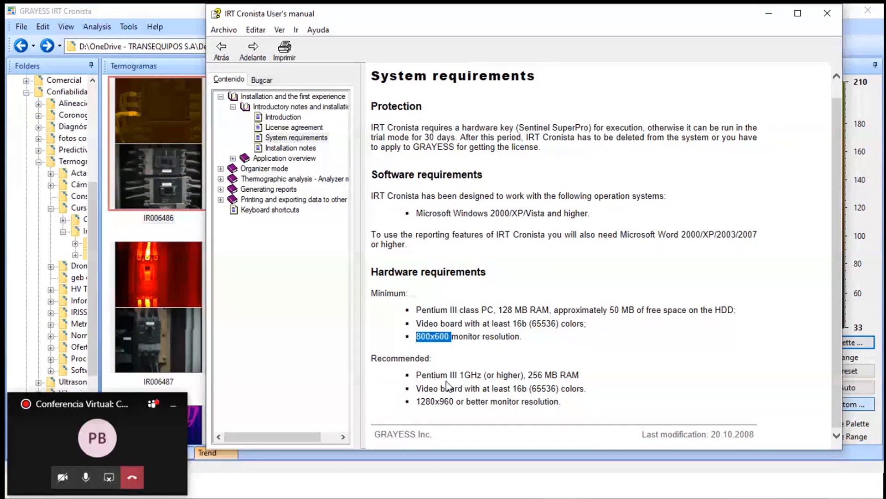
pyautogui.click(532, 345)
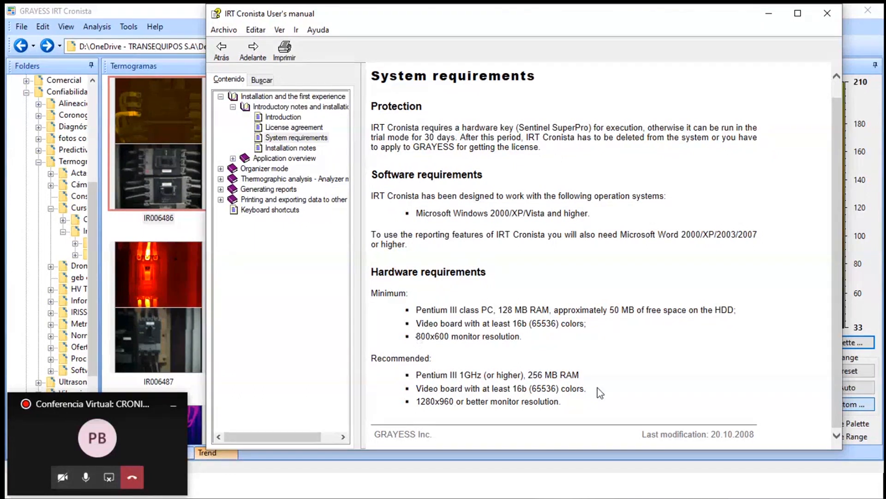
pyautogui.click(825, 19)
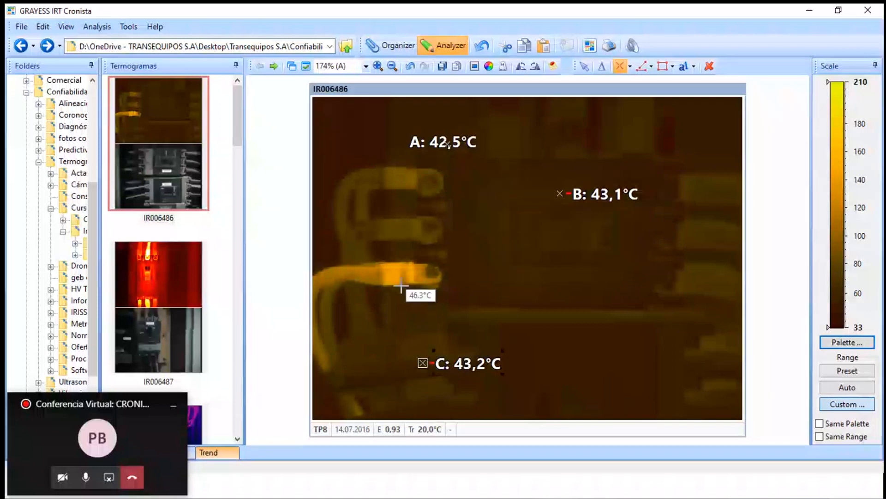
# Step: Place temperature spots on the three cable terminals of thermogram IR006486 and delete the spots from the image
pyautogui.click(395, 280)
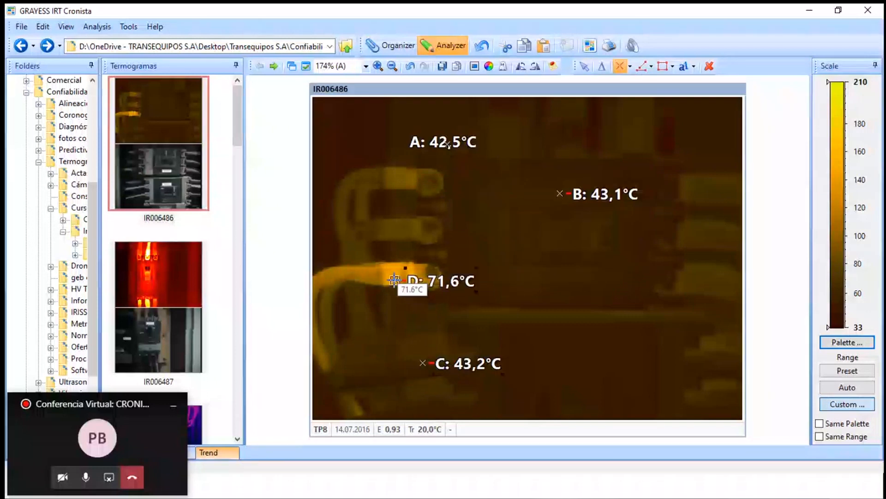
pyautogui.click(407, 230)
pyautogui.click(401, 180)
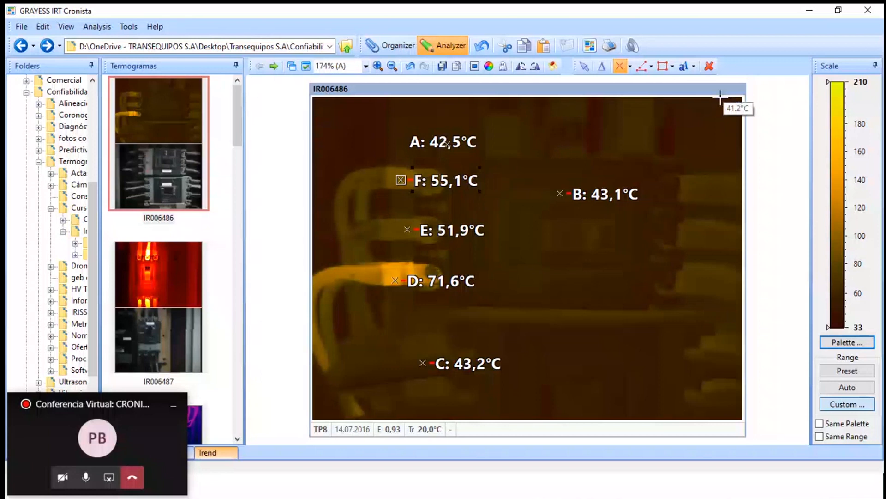
pyautogui.click(710, 67)
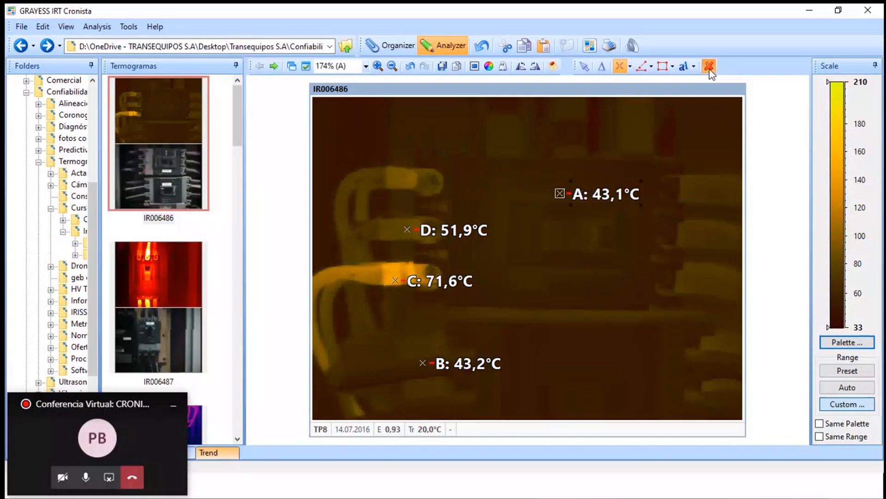
# Step: Draw four free measurement lines on the thermogram: one horizontal above the terminals, two crossing over the breaker, and one sloping below
pyautogui.click(650, 67)
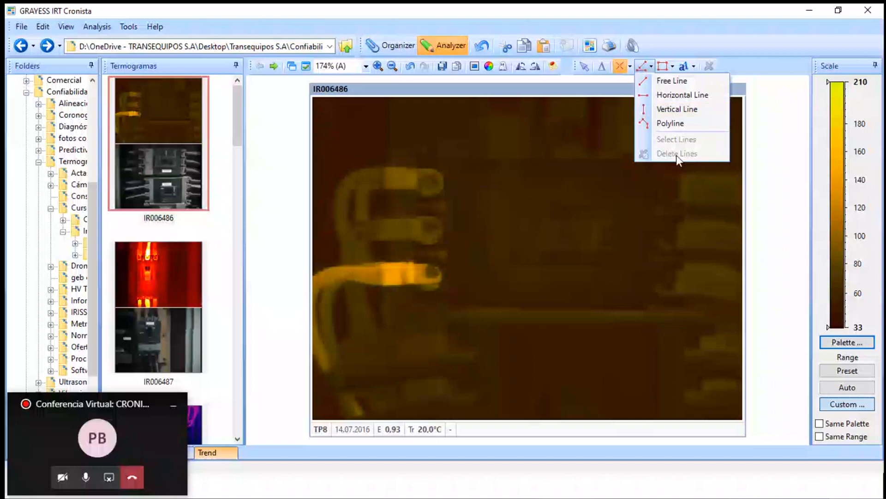
pyautogui.click(673, 83)
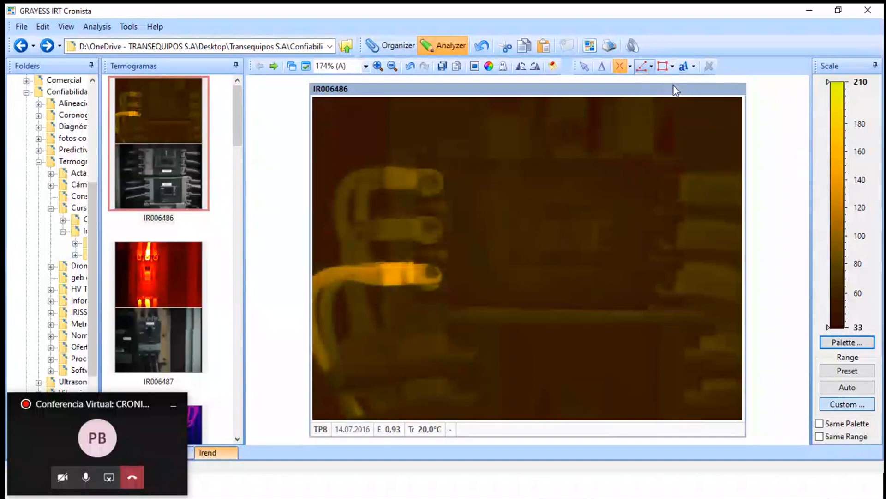
pyautogui.click(379, 139)
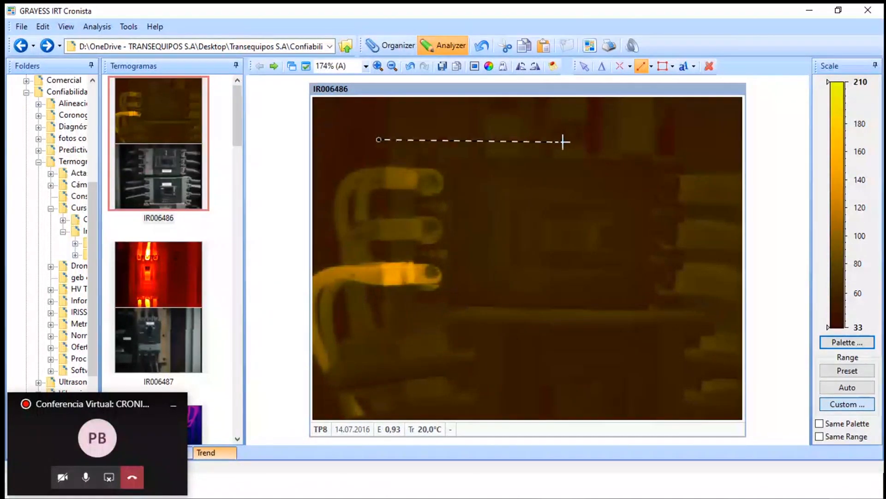
pyautogui.click(659, 141)
pyautogui.click(386, 171)
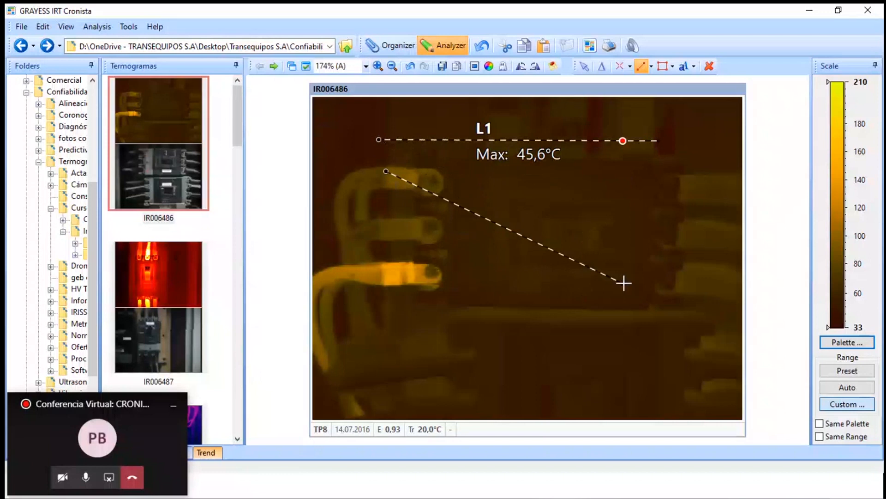
pyautogui.click(627, 285)
pyautogui.click(361, 277)
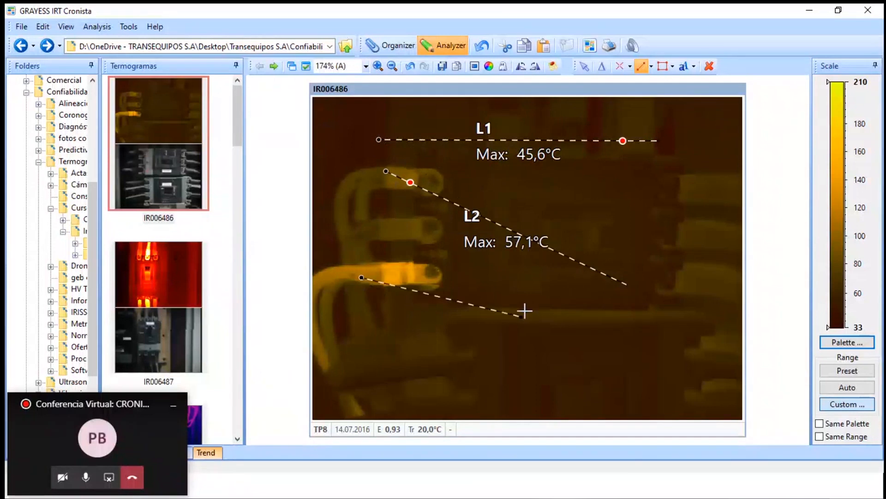
pyautogui.click(604, 193)
pyautogui.click(395, 333)
pyautogui.click(542, 351)
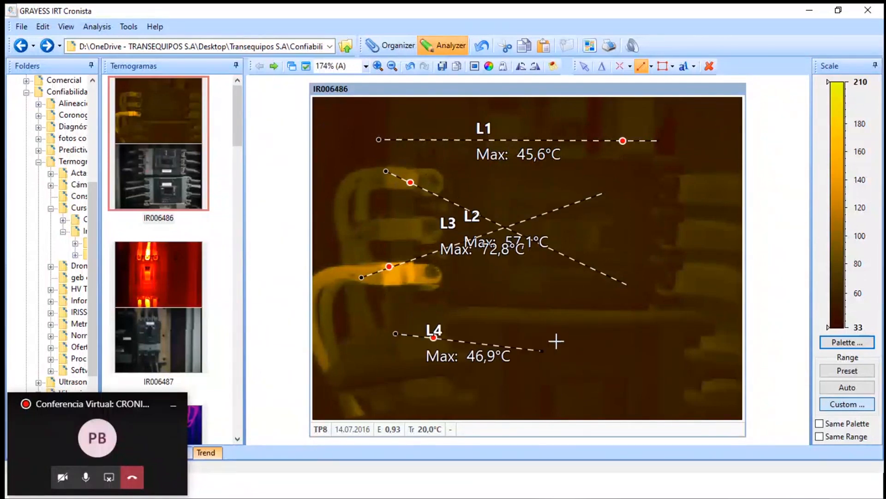
# Step: Delete all four free measurement lines from the thermogram
pyautogui.click(709, 66)
pyautogui.click(710, 66)
pyautogui.click(710, 66)
pyautogui.click(709, 66)
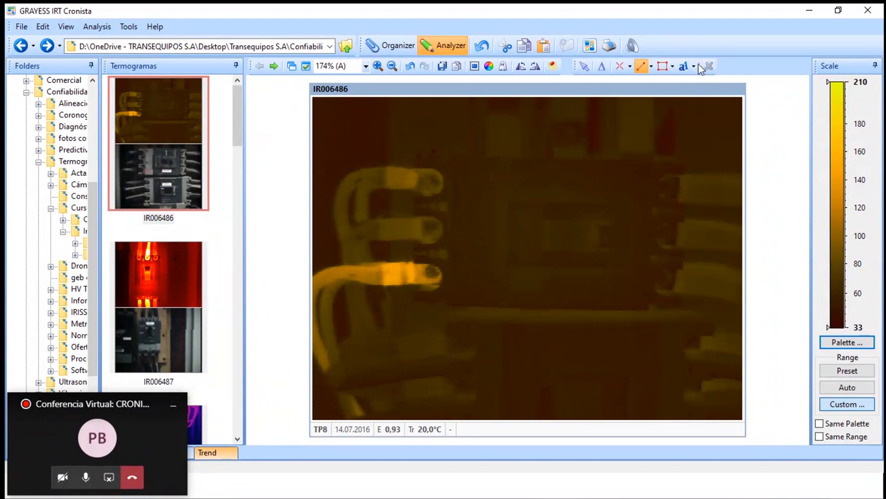
# Step: Draw a horizontal measurement line above the cable terminals and delete it
pyautogui.click(651, 72)
pyautogui.click(672, 95)
pyautogui.click(561, 136)
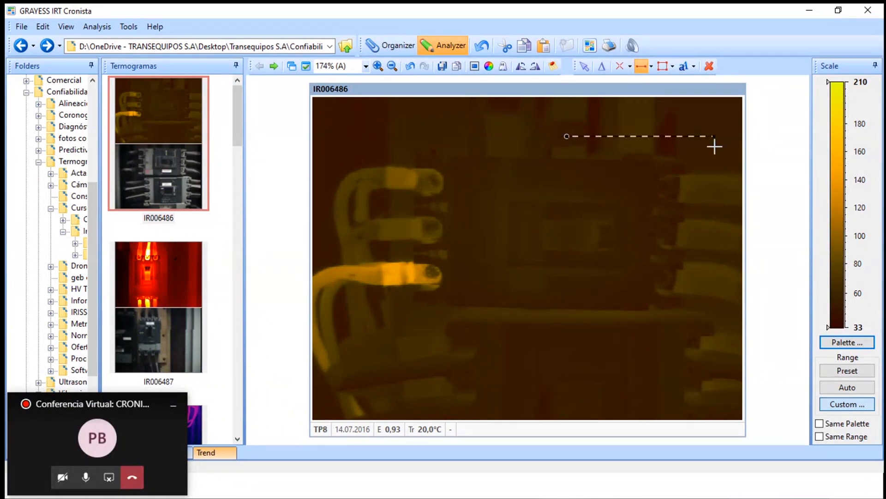
pyautogui.click(351, 136)
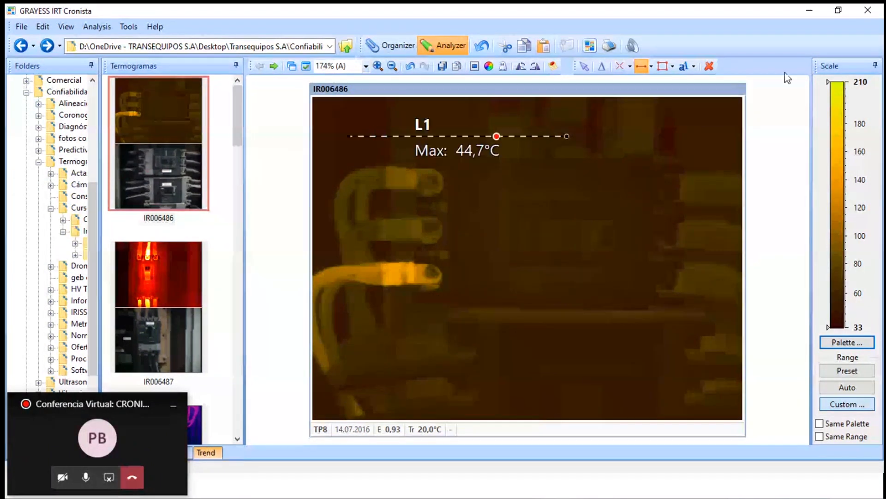
pyautogui.click(709, 66)
# Step: Draw a curved polyline over the breaker, delete it, and repeat with a polyline starting along the uppermost cable
pyautogui.click(651, 66)
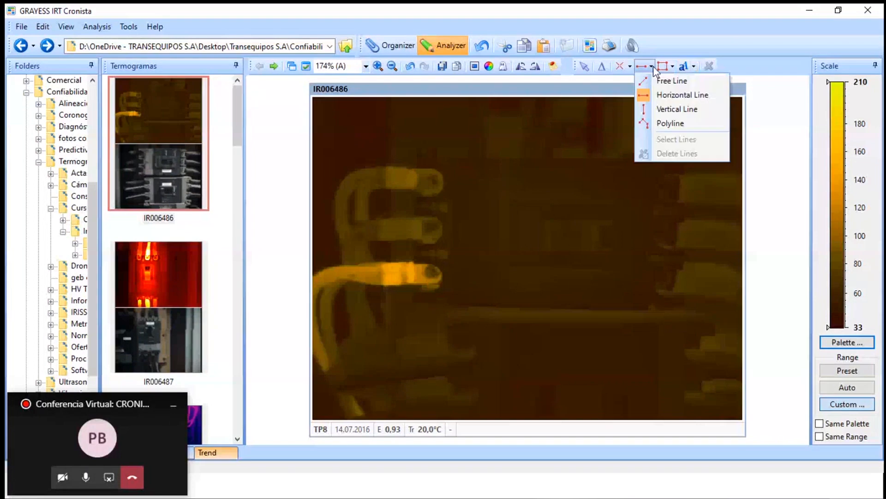
pyautogui.click(674, 106)
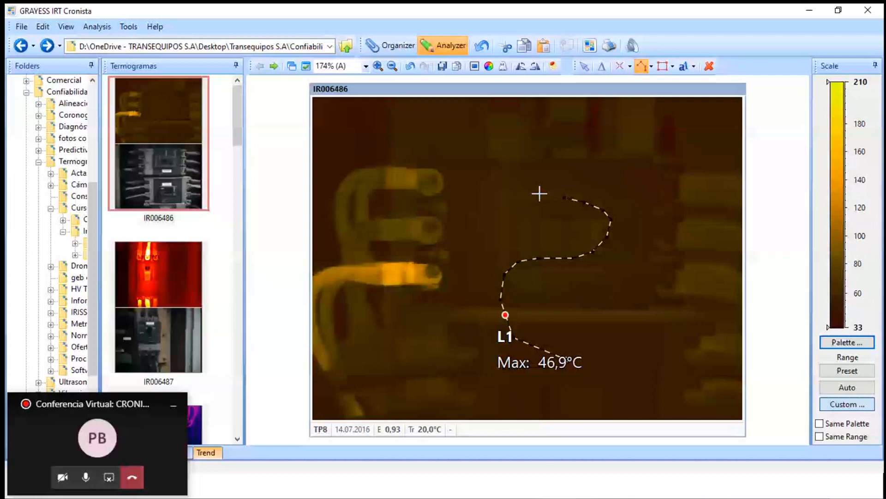
pyautogui.moveTo(539, 193); pyautogui.dragTo(490, 226)
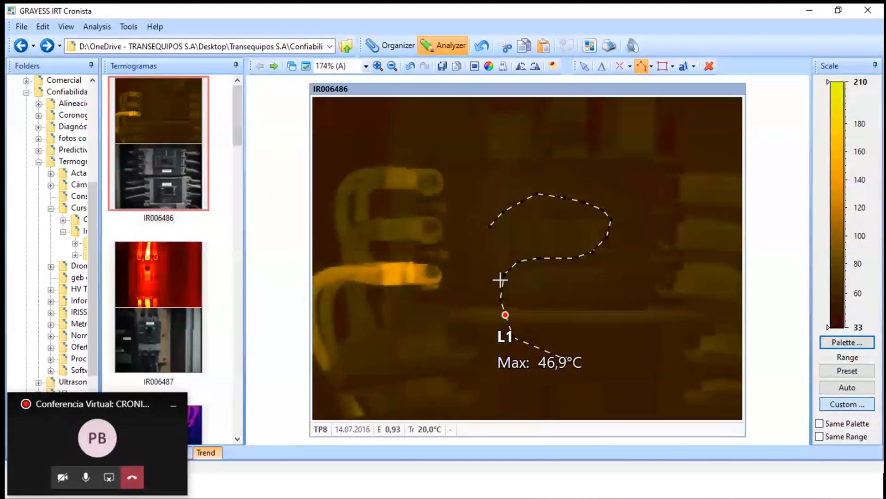
pyautogui.click(710, 67)
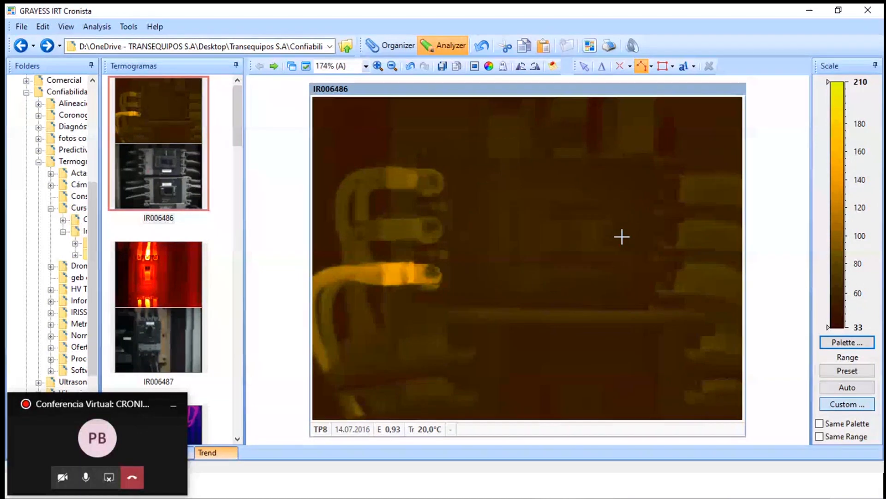
pyautogui.moveTo(434, 181)
pyautogui.mouseDown()
pyautogui.moveTo(364, 170)
pyautogui.moveTo(352, 175)
pyautogui.moveTo(341, 207)
pyautogui.moveTo(356, 319)
pyautogui.moveTo(387, 369)
pyautogui.mouseUp()
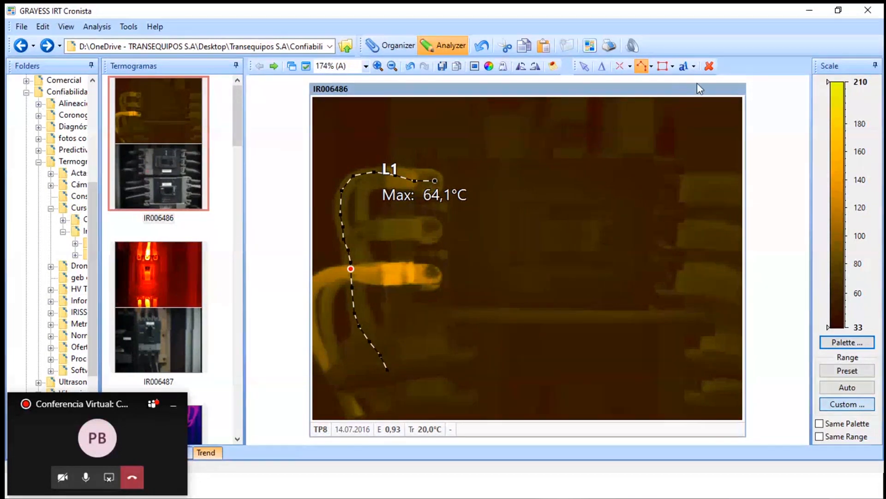
pyautogui.click(709, 66)
# Step: Activate the Rectangle area measurement tool
pyautogui.click(673, 66)
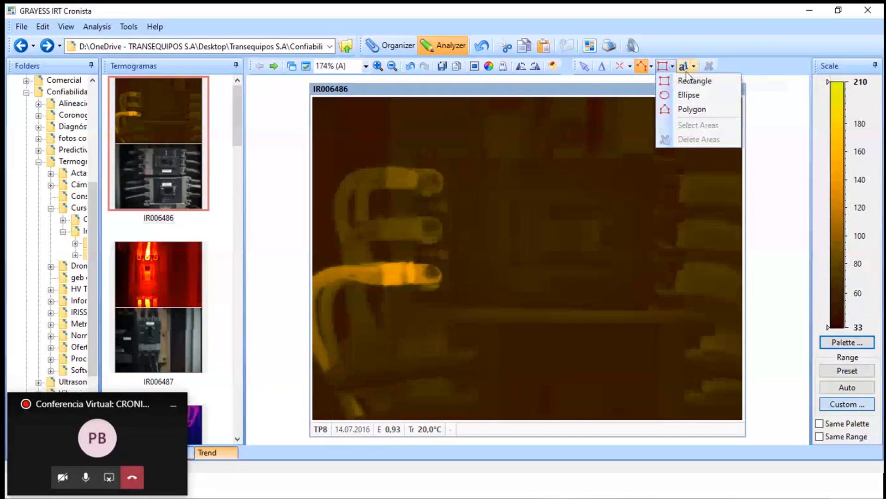
pyautogui.click(703, 87)
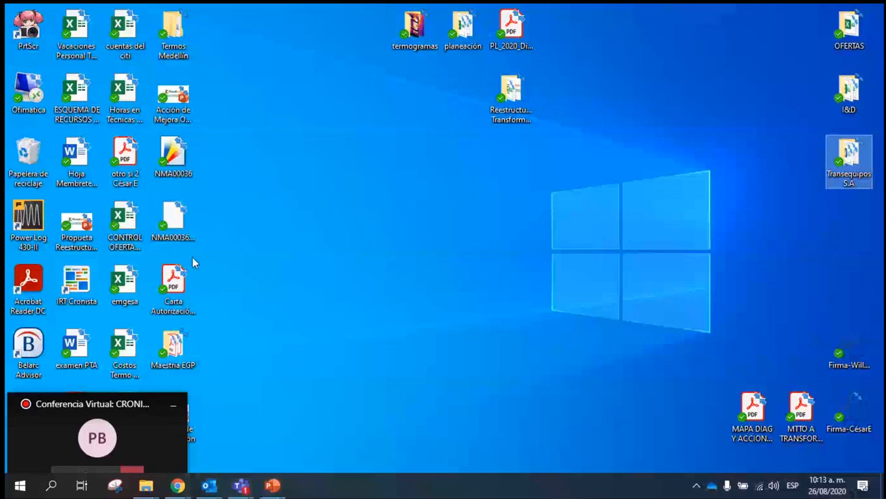
# Step: Launch IRT Cronista and browse through Transequipos S.A, Confiabilidad, Termografía, Cursos and Imágenes térmicas to the Termogramas folder
pyautogui.doubleClick(77, 279)
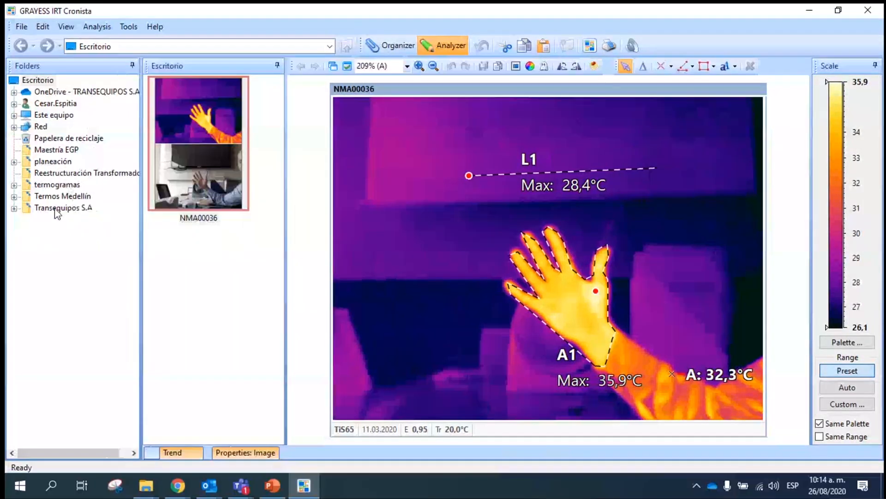
pyautogui.doubleClick(57, 208)
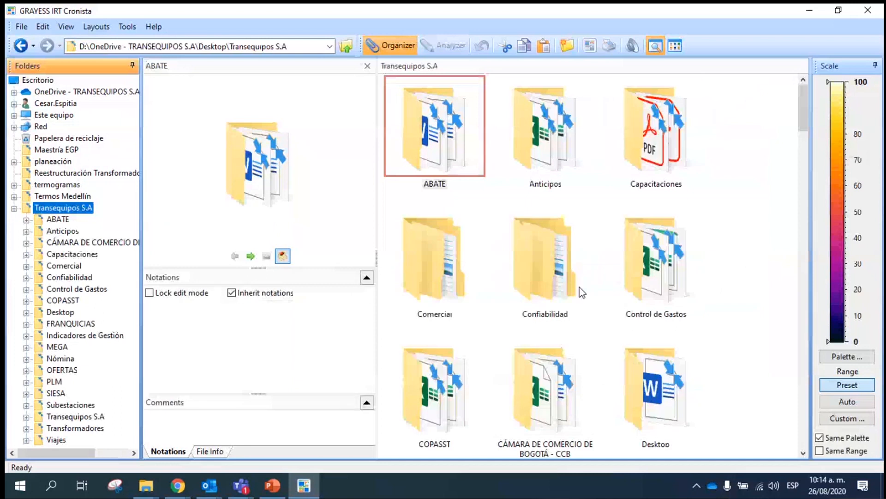
pyautogui.click(544, 262)
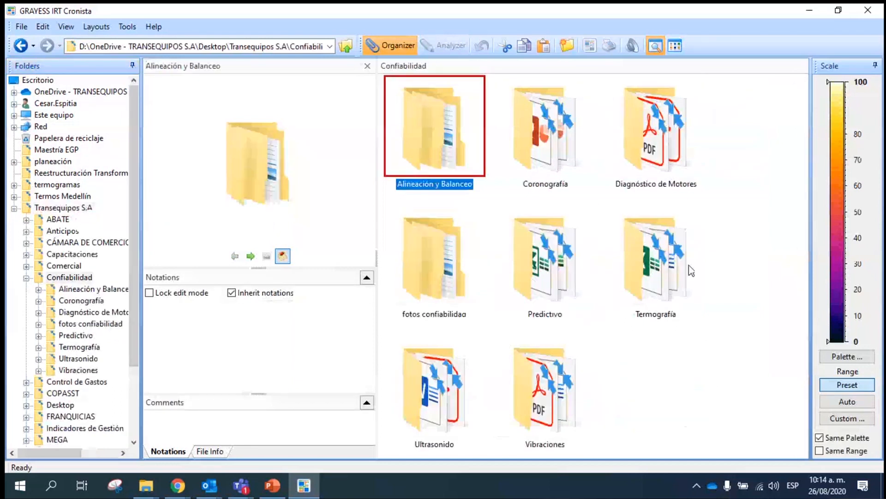
pyautogui.doubleClick(657, 284)
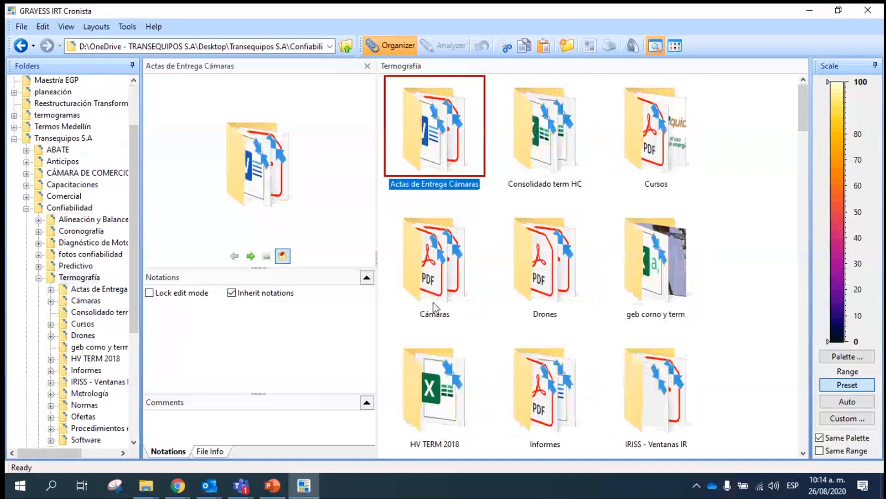
pyautogui.doubleClick(617, 176)
pyautogui.doubleClick(545, 170)
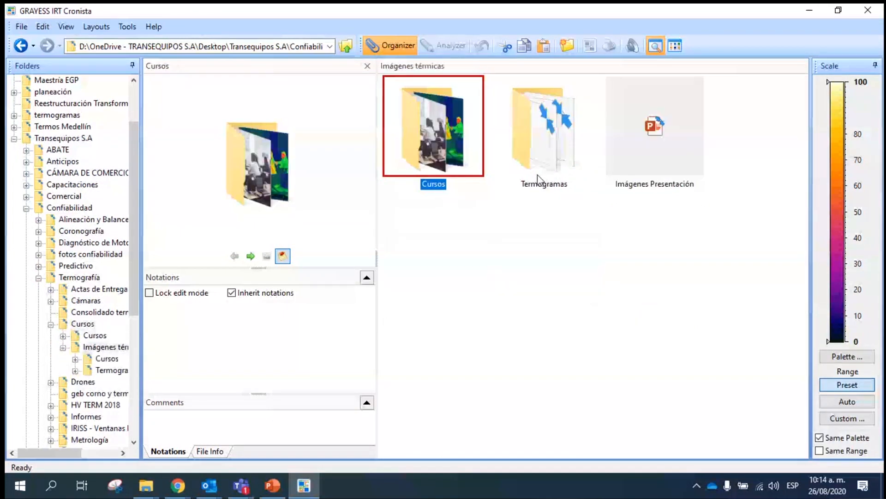
pyautogui.click(539, 170)
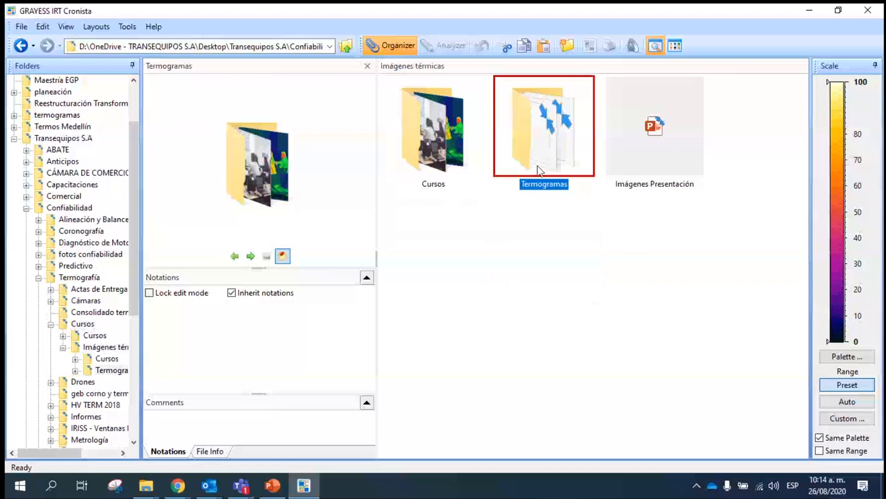
# Step: Open the Termogramas folder and look through its thermal images
pyautogui.doubleClick(540, 171)
pyautogui.scroll(-10, 487, 214)
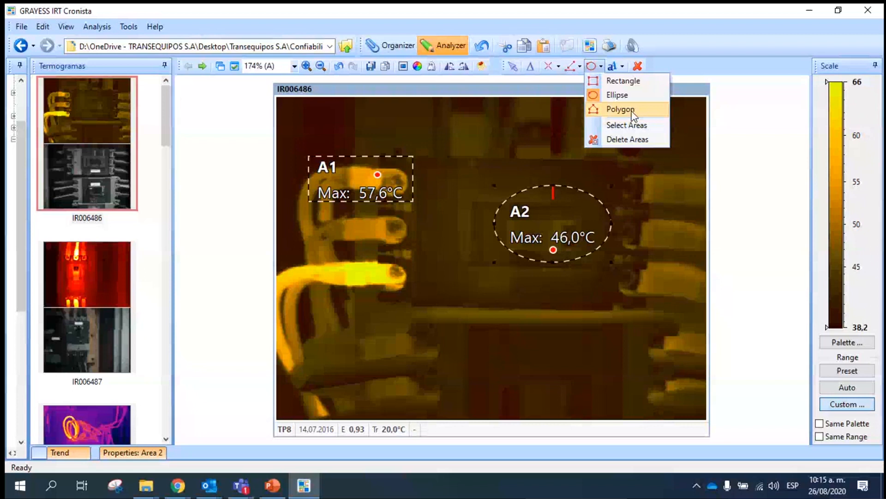
# Step: Draw a polygon measurement area around the hottest cable on IR006486, tracing its terminal, horizontal run and downward bend
pyautogui.click(620, 109)
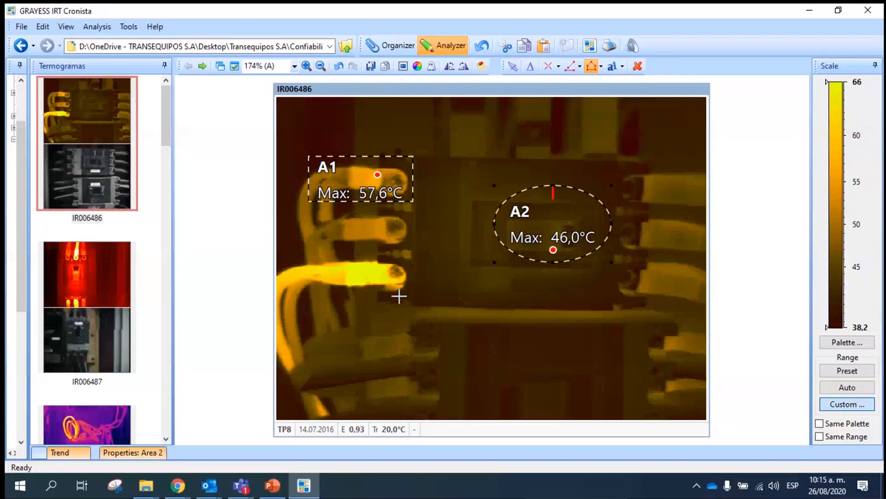
pyautogui.click(338, 286)
pyautogui.click(362, 286)
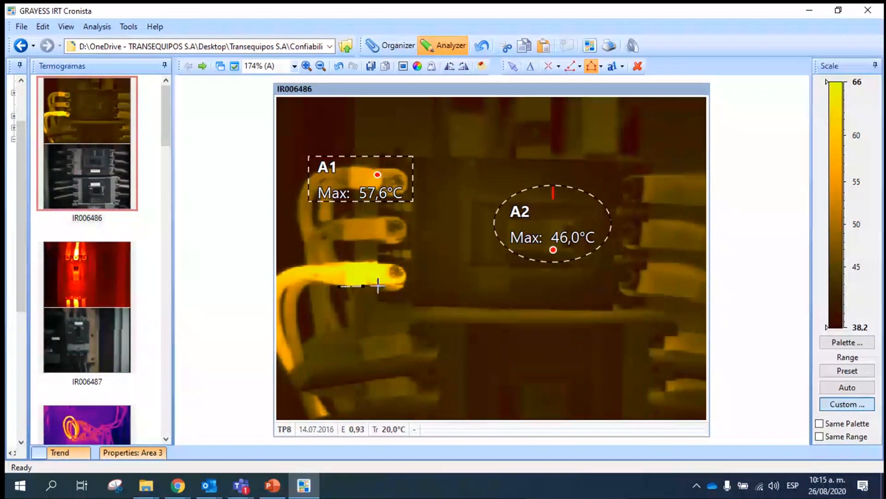
pyautogui.click(376, 286)
pyautogui.click(398, 287)
pyautogui.click(404, 277)
pyautogui.click(399, 267)
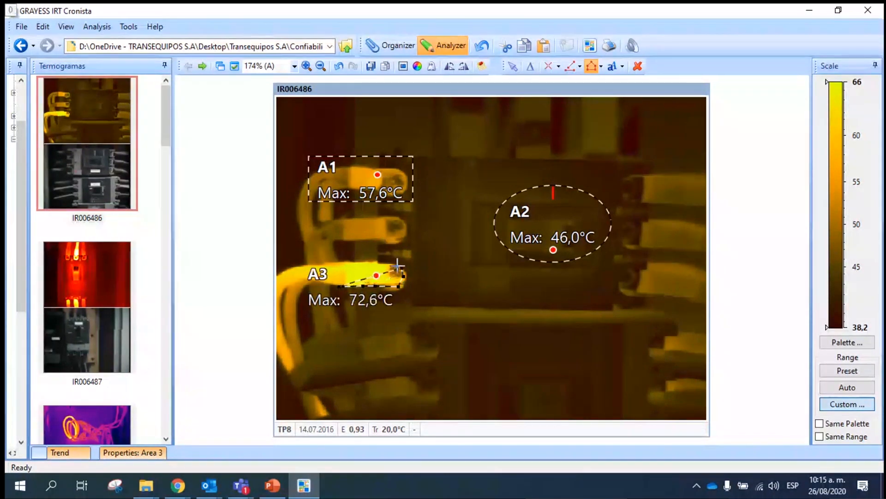
pyautogui.click(391, 265)
pyautogui.click(373, 264)
pyautogui.click(358, 263)
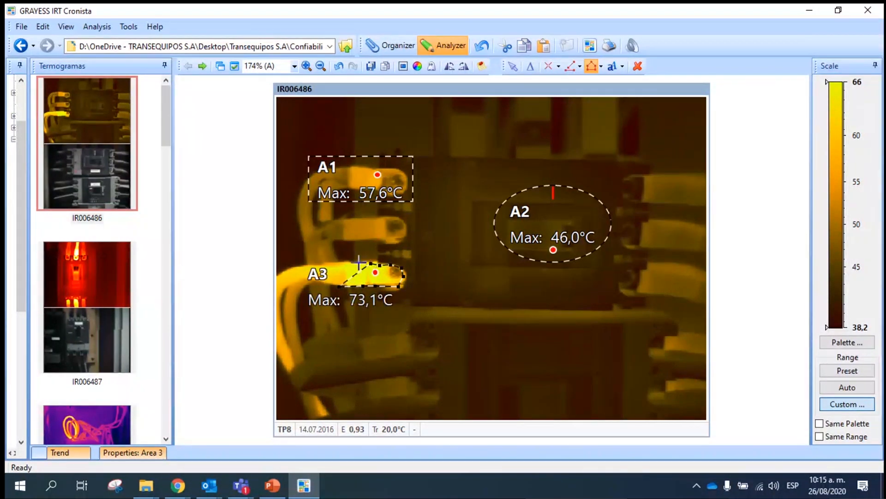
pyautogui.click(341, 264)
pyautogui.click(313, 266)
pyautogui.click(293, 269)
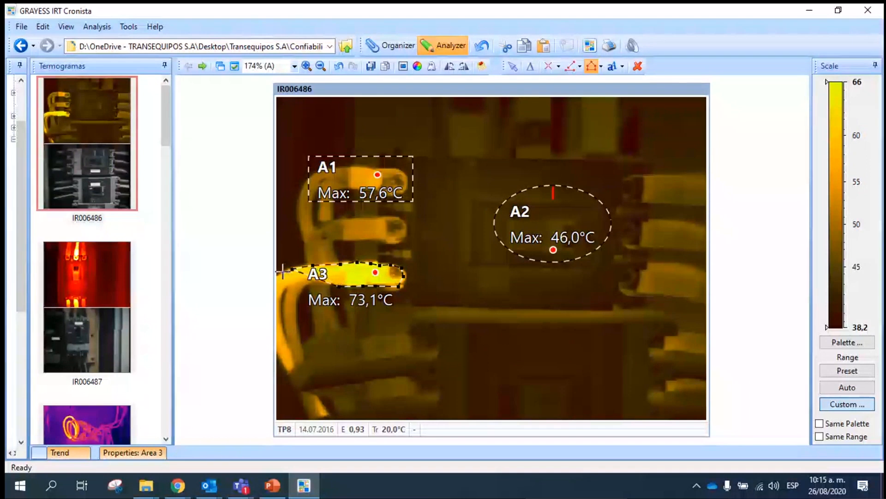
pyautogui.click(281, 276)
pyautogui.click(281, 289)
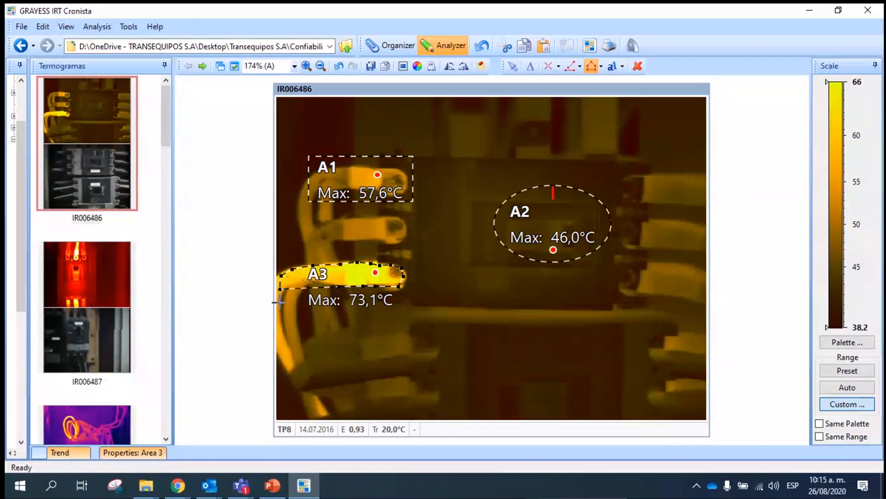
pyautogui.click(280, 303)
pyautogui.click(282, 326)
pyautogui.click(280, 350)
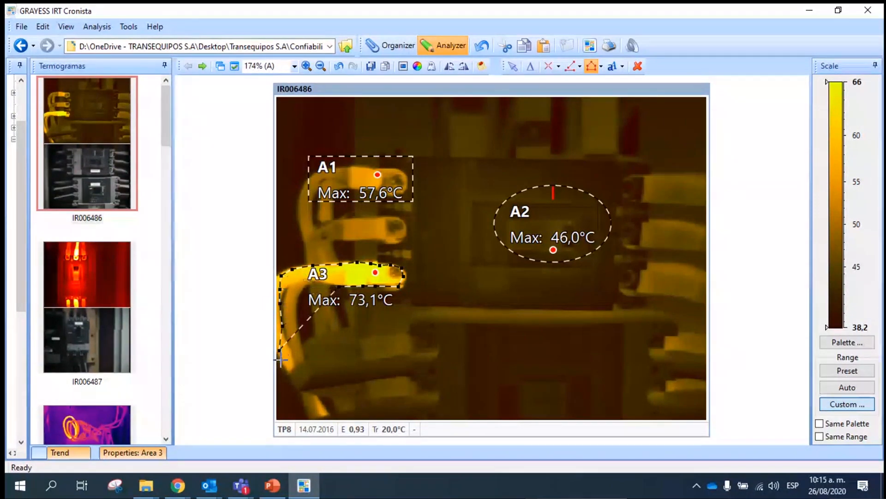
pyautogui.click(283, 367)
pyautogui.click(294, 365)
pyautogui.click(287, 343)
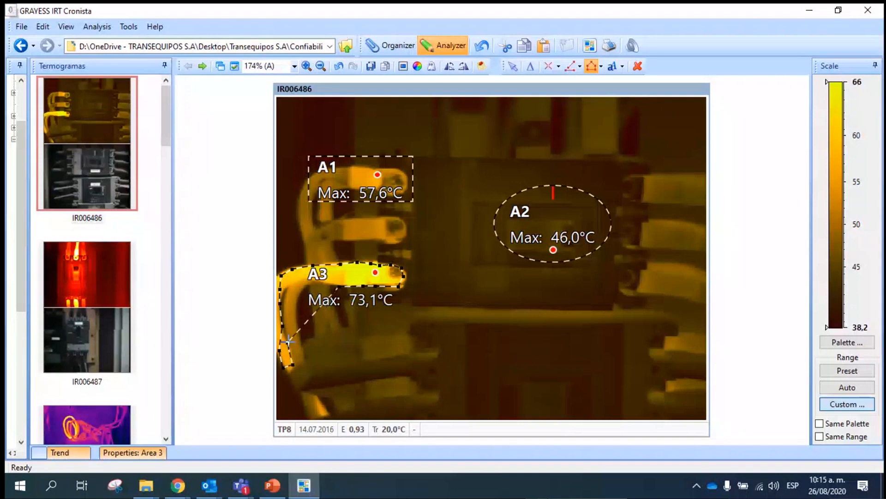
pyautogui.click(296, 326)
pyautogui.click(296, 304)
pyautogui.click(299, 294)
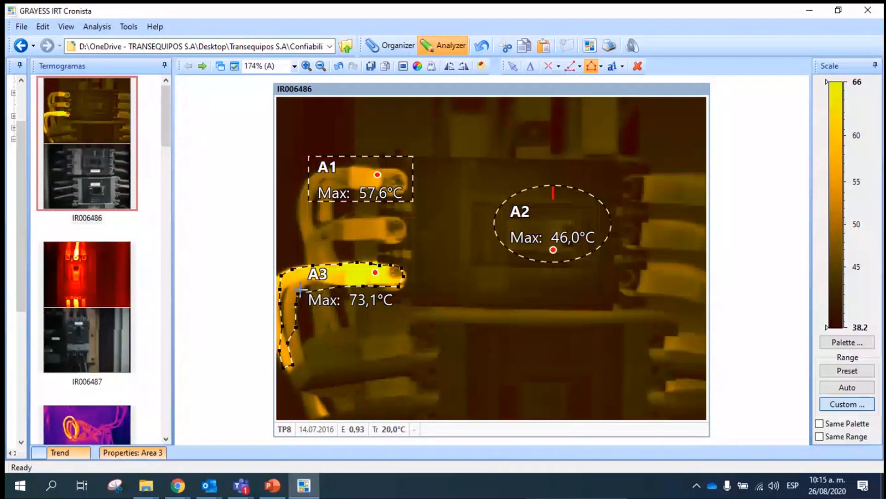
pyautogui.click(302, 288)
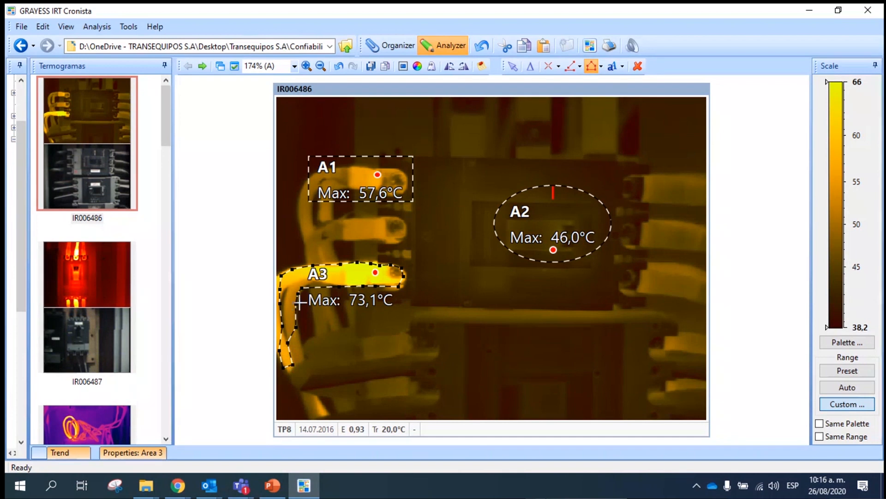
# Step: Delete all measurement areas from thermogram IR006486
pyautogui.scroll(2, 331, 298)
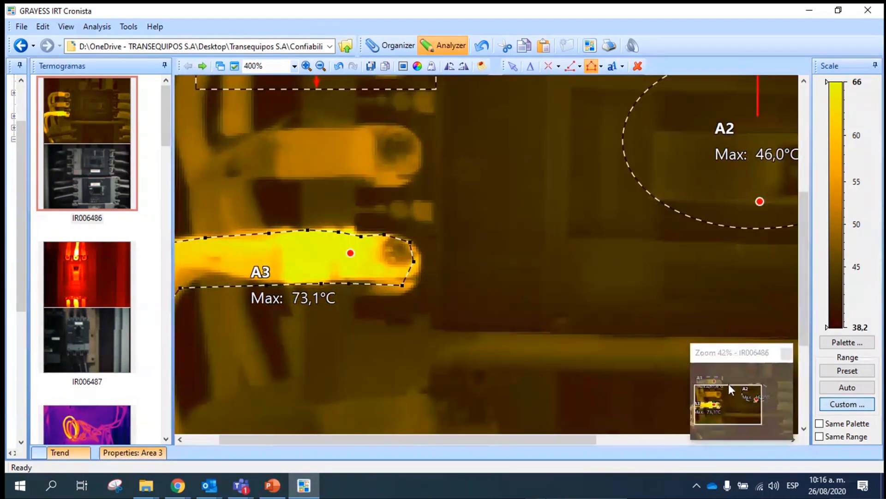
pyautogui.moveTo(729, 384); pyautogui.dragTo(727, 388)
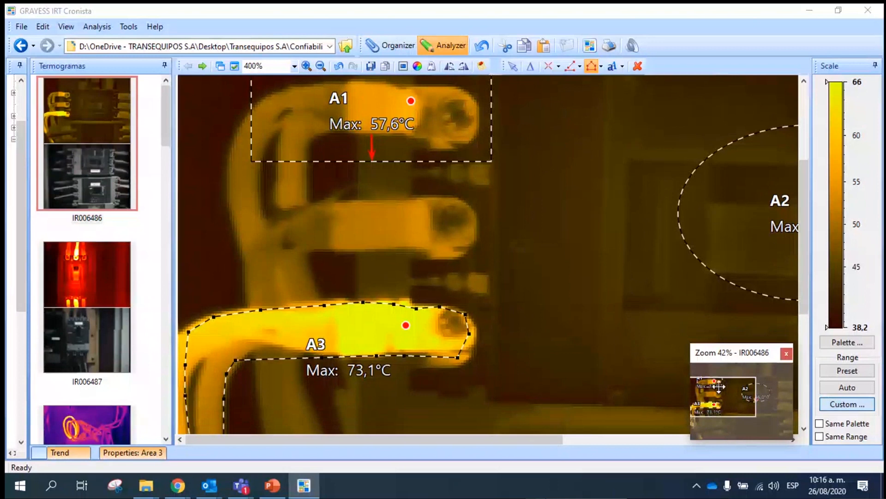
pyautogui.click(636, 68)
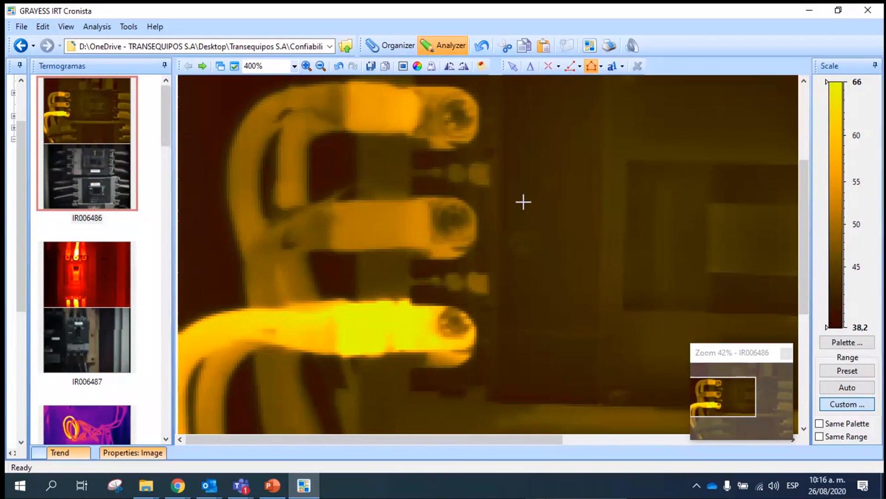
# Step: Close and relaunch IRT Cronista, and narrow the folder tree beside the thermograms
pyautogui.hotkey('alt', 'F4')
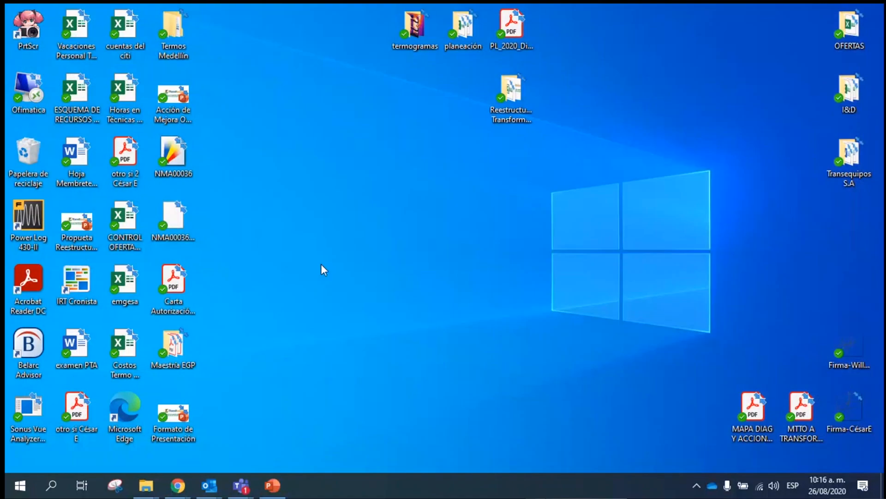
pyautogui.doubleClick(94, 280)
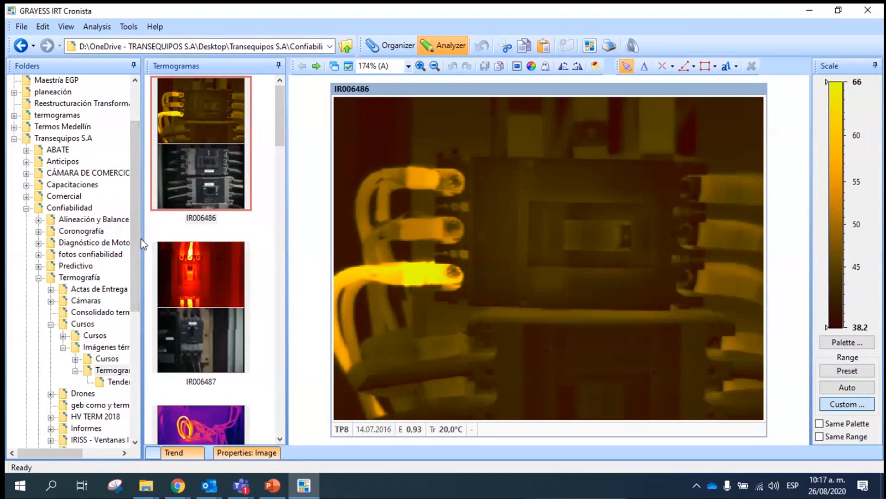
pyautogui.moveTo(143, 237); pyautogui.dragTo(53, 238)
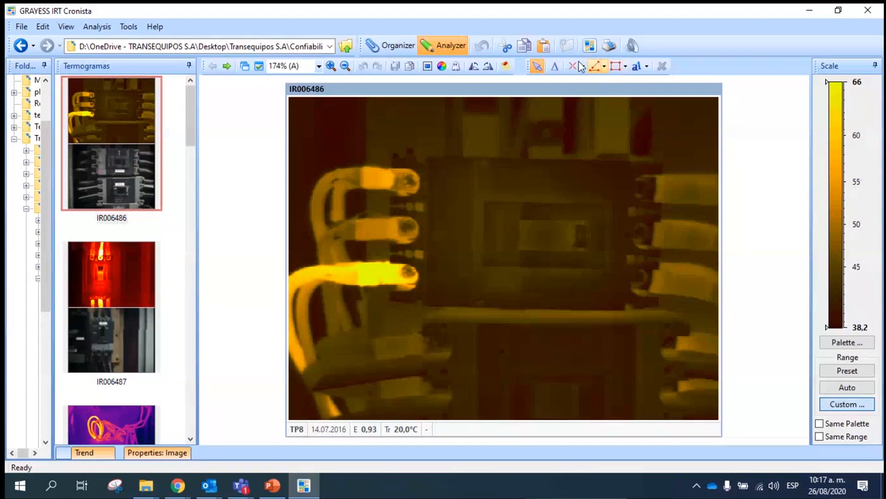
# Step: Activate the selection tool
pyautogui.click(535, 65)
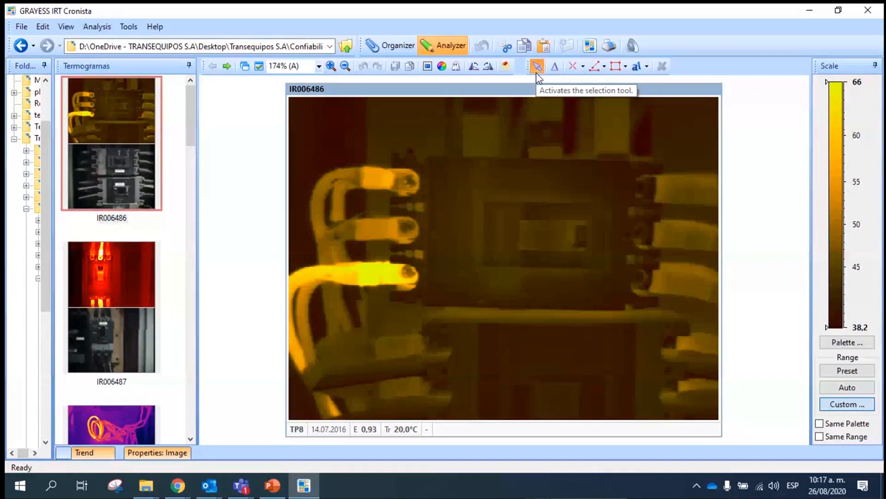
pyautogui.click(537, 74)
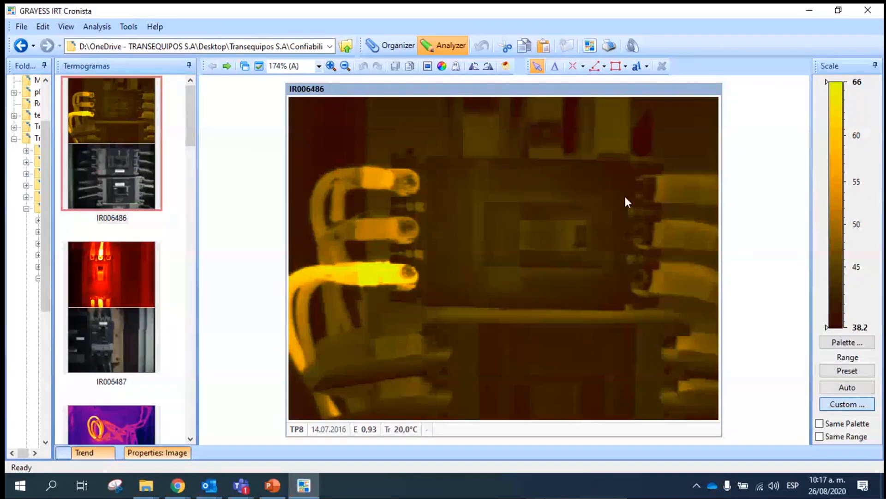
# Step: Apply the automatic limits in the custom temperature range of thermogram IR006486
pyautogui.click(848, 407)
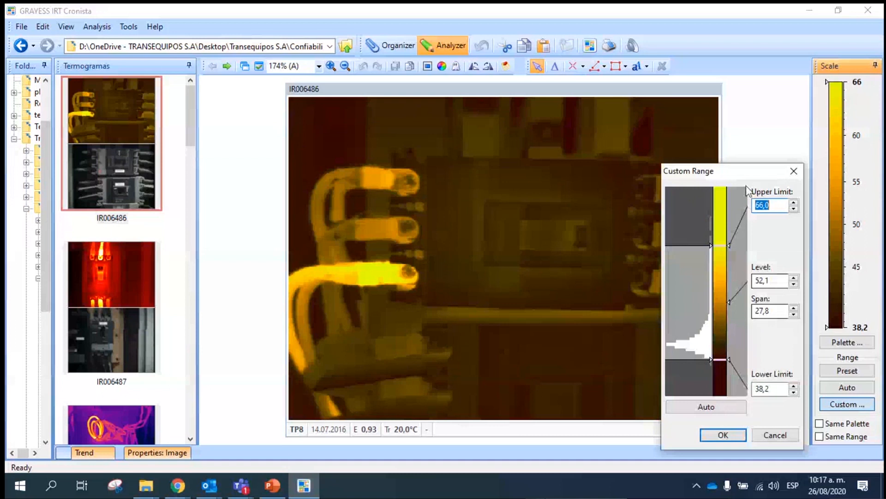
pyautogui.moveTo(748, 174); pyautogui.dragTo(210, 108)
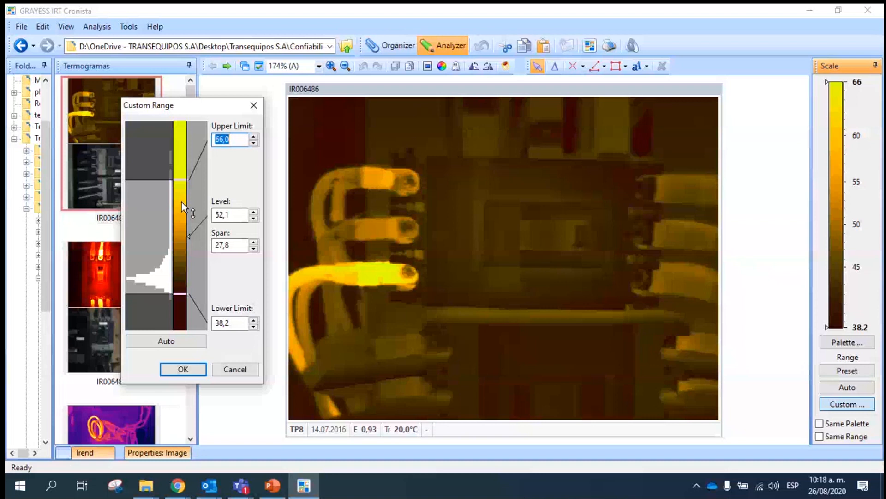
pyautogui.click(181, 341)
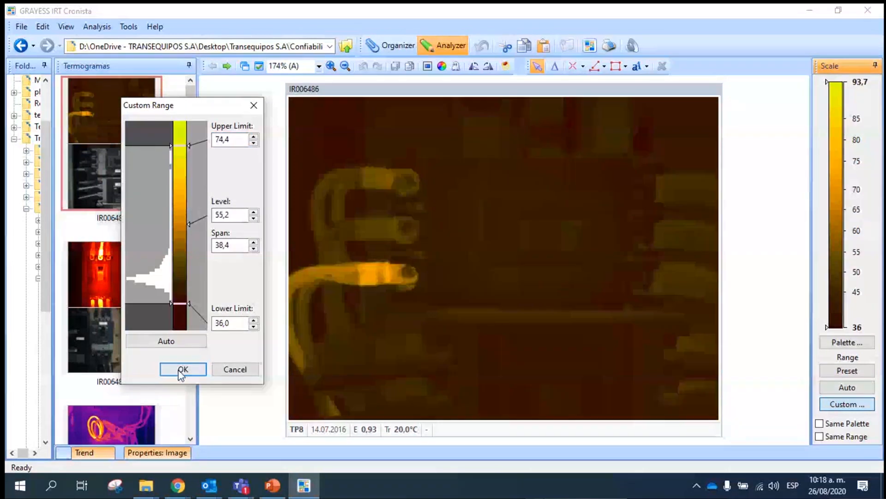
pyautogui.click(181, 371)
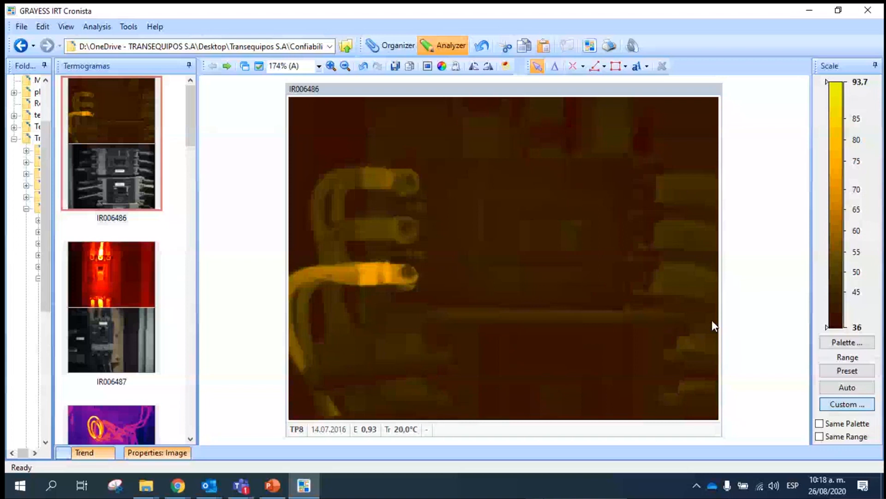
# Step: Narrow the custom temperature range to an upper limit of about 63.1 and a lower limit of about 40.3
pyautogui.press('Return')
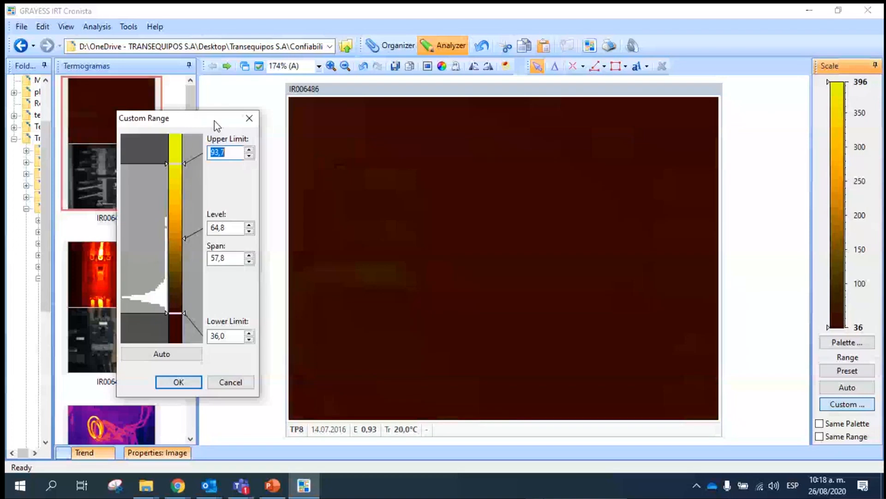
pyautogui.moveTo(214, 121); pyautogui.dragTo(192, 110)
pyautogui.moveTo(150, 153); pyautogui.dragTo(149, 170)
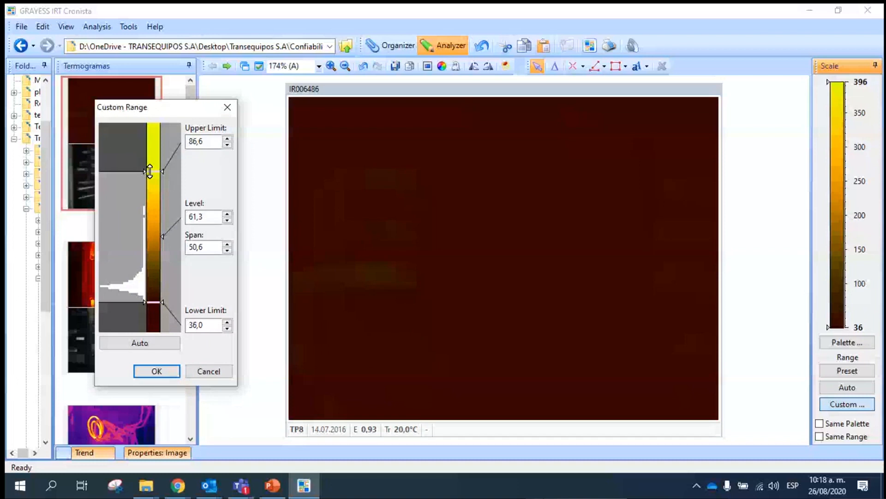
pyautogui.moveTo(149, 172); pyautogui.dragTo(149, 210)
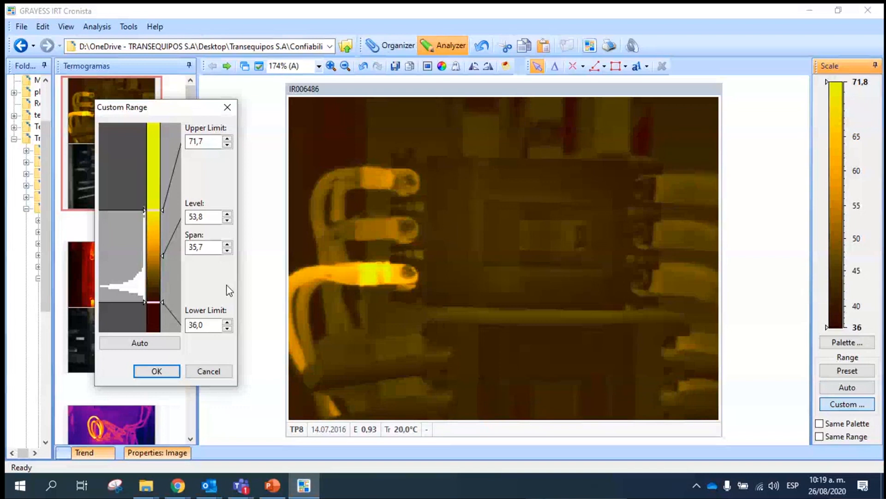
pyautogui.click(204, 141)
pyautogui.moveTo(156, 210)
pyautogui.mouseDown()
pyautogui.moveTo(160, 112)
pyautogui.moveTo(138, 340)
pyautogui.moveTo(159, 198)
pyautogui.moveTo(156, 217)
pyautogui.mouseUp()
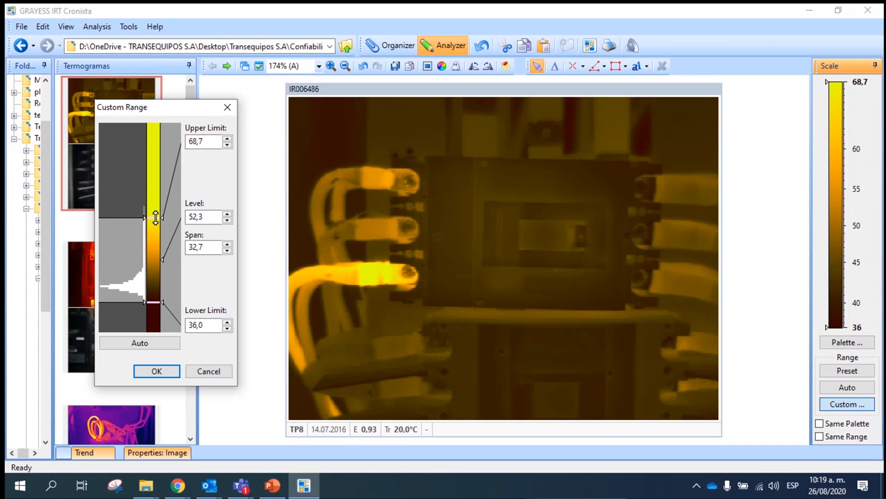
pyautogui.moveTo(156, 217); pyautogui.dragTo(155, 220)
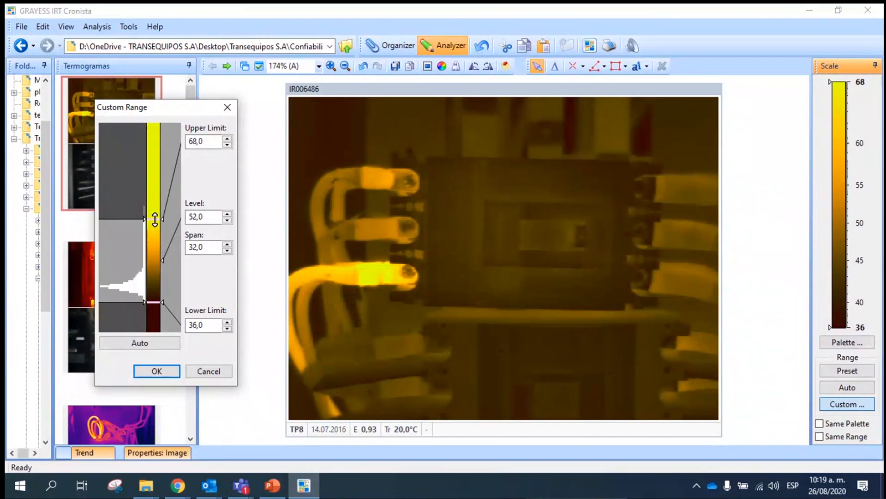
pyautogui.moveTo(150, 301); pyautogui.dragTo(152, 293)
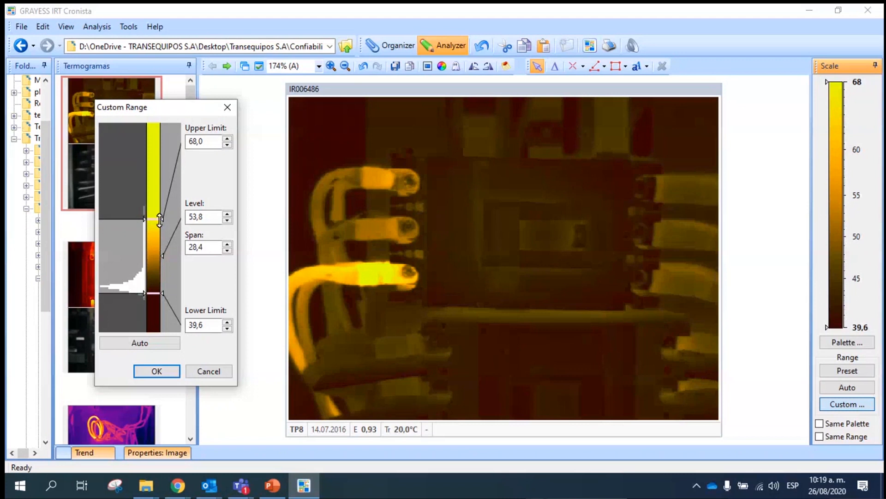
pyautogui.moveTo(159, 220)
pyautogui.mouseDown()
pyautogui.moveTo(153, 216)
pyautogui.moveTo(155, 235)
pyautogui.mouseUp()
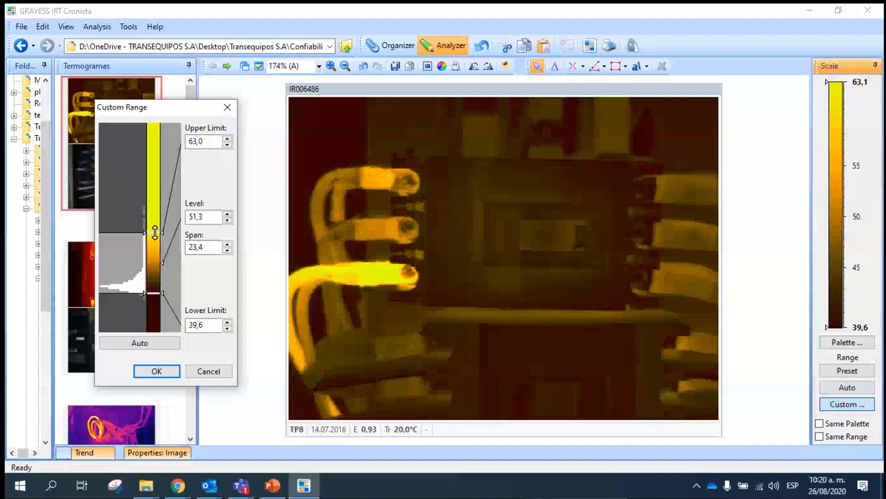
pyautogui.press('Return')
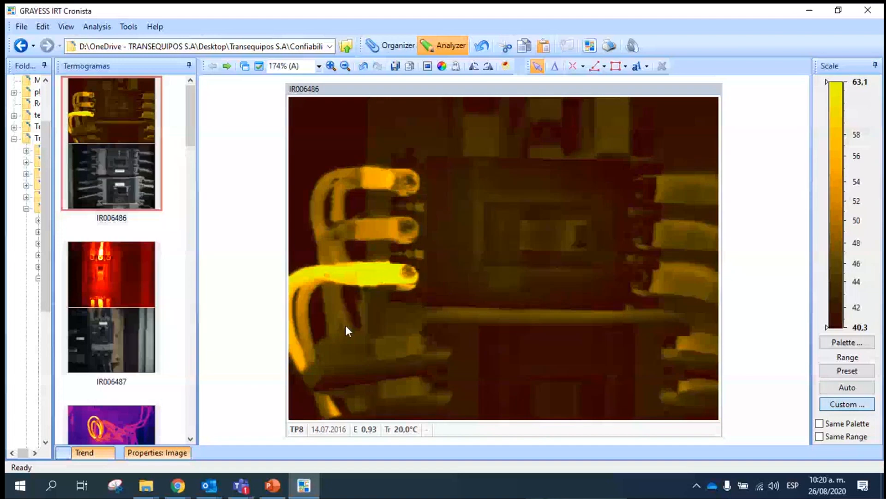
# Step: Readjust the custom temperature range's upper limit to about 60.3
pyautogui.click(844, 407)
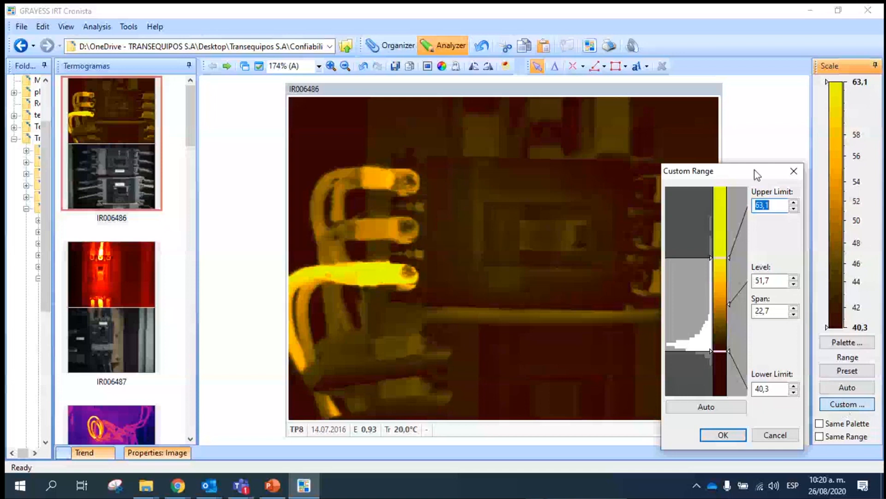
pyautogui.moveTo(757, 174); pyautogui.dragTo(195, 142)
pyautogui.moveTo(157, 225); pyautogui.dragTo(157, 201)
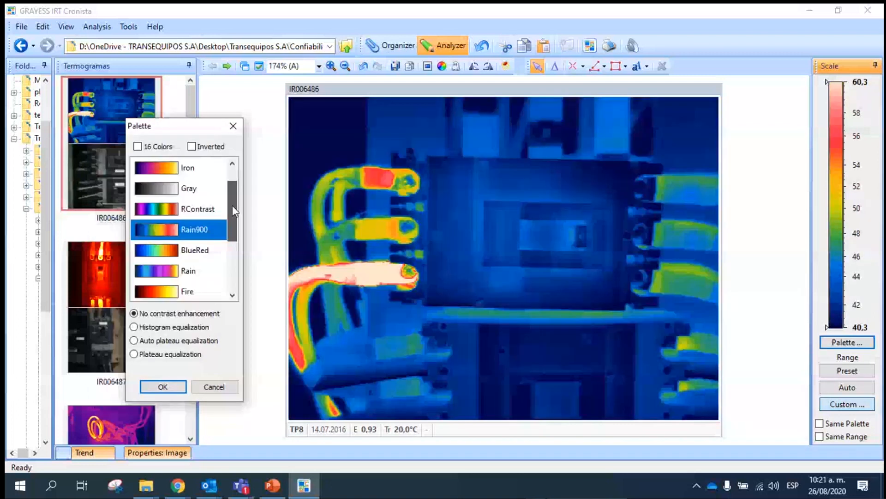
# Step: Preview the BlueRed, Rain and Fire palettes on thermogram IR006486
pyautogui.moveTo(232, 205); pyautogui.dragTo(232, 184)
pyautogui.click(149, 271)
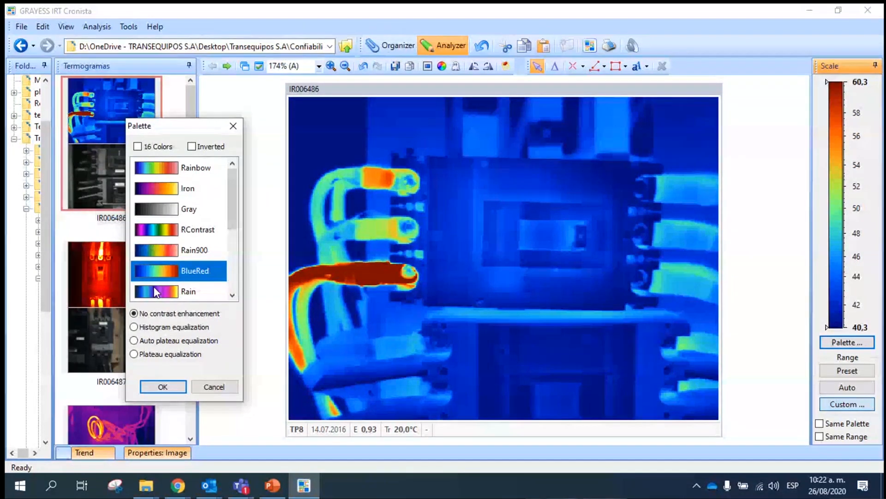
pyautogui.moveTo(234, 220); pyautogui.dragTo(234, 231)
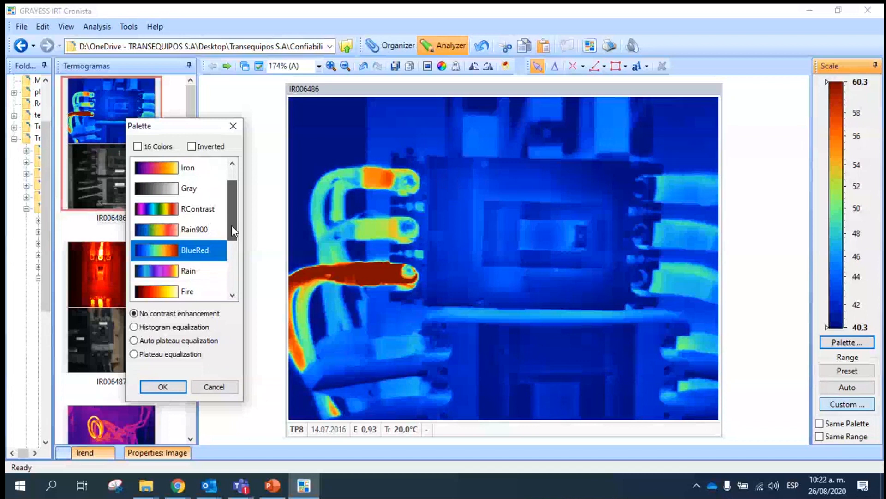
pyautogui.scroll(-1, 232, 226)
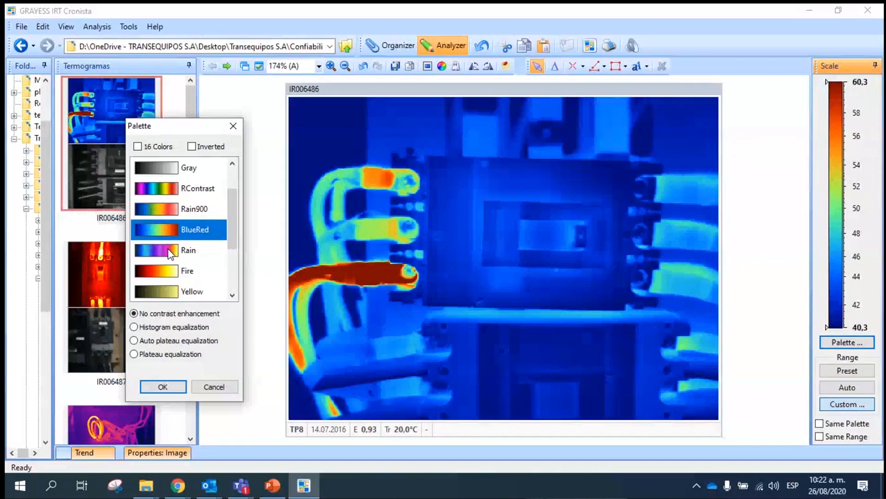
pyautogui.click(170, 253)
pyautogui.click(169, 273)
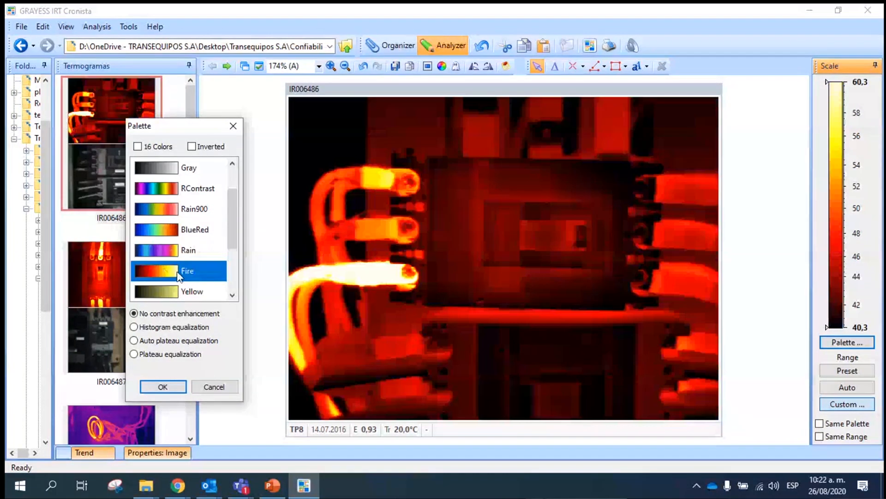
# Step: Compare the Iron, BlueRed, Rain and Fire palettes on the thermogram, without contrast enhancement
pyautogui.moveTo(235, 221); pyautogui.dragTo(236, 178)
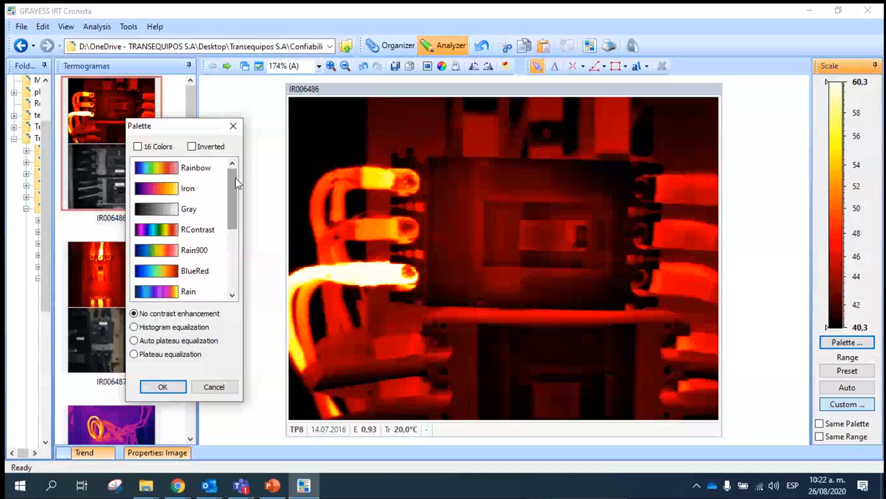
pyautogui.click(174, 191)
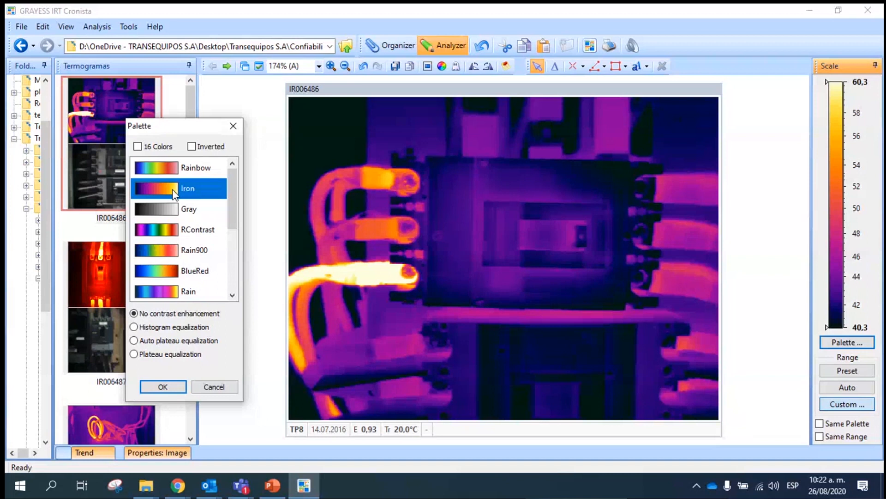
pyautogui.click(167, 273)
pyautogui.scroll(-1, 165, 268)
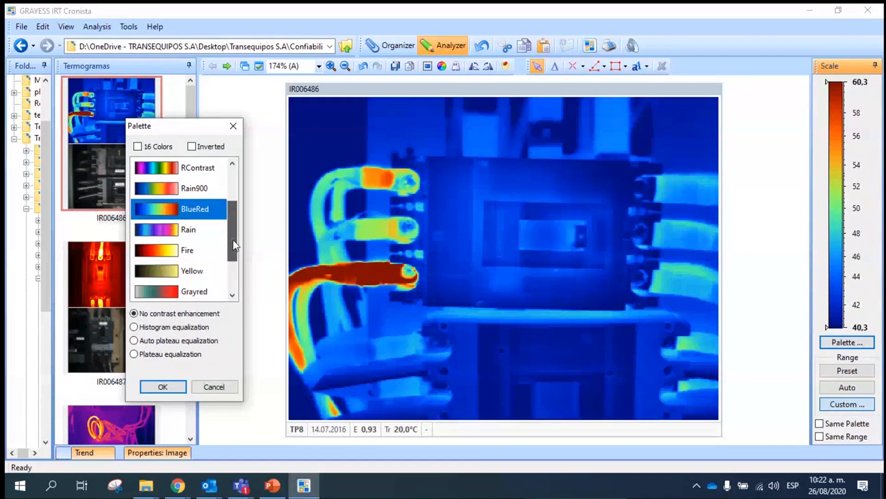
pyautogui.click(160, 236)
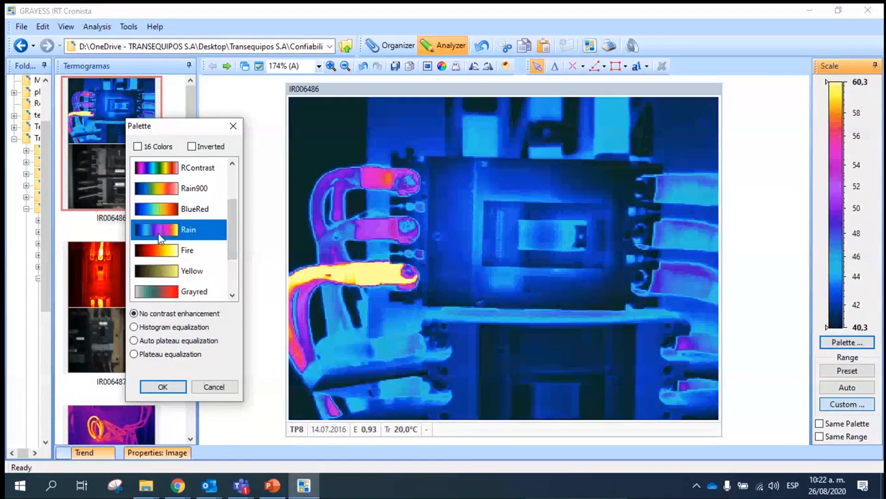
pyautogui.click(165, 253)
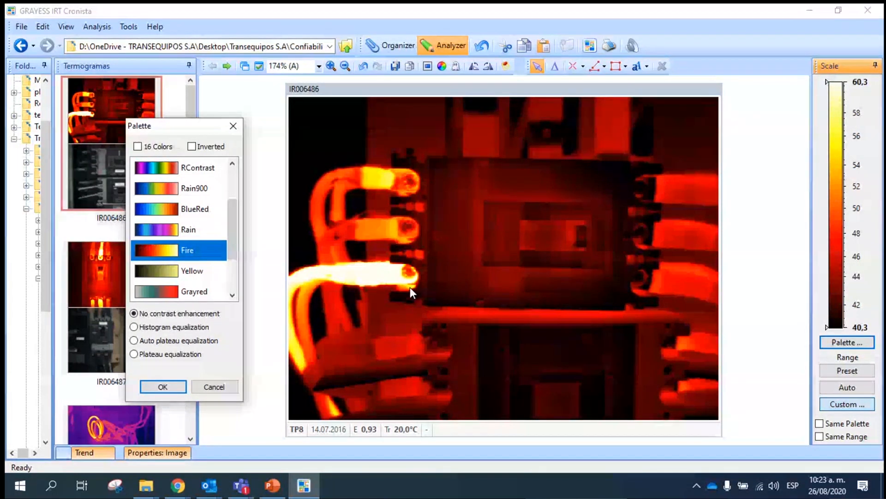
# Step: Try the Rain900, BlueRed, Yellow, Iron, Rainbow, RContrast and Fire palettes in turn on the thermogram
pyautogui.click(178, 187)
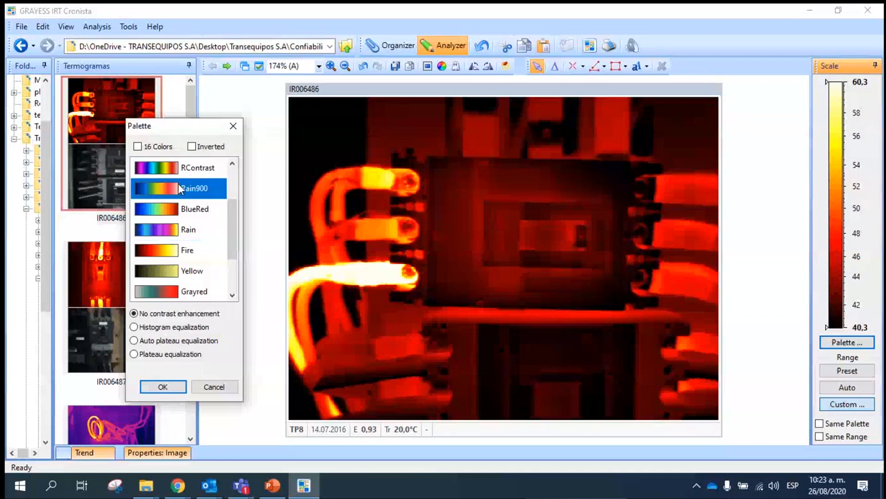
pyautogui.click(172, 213)
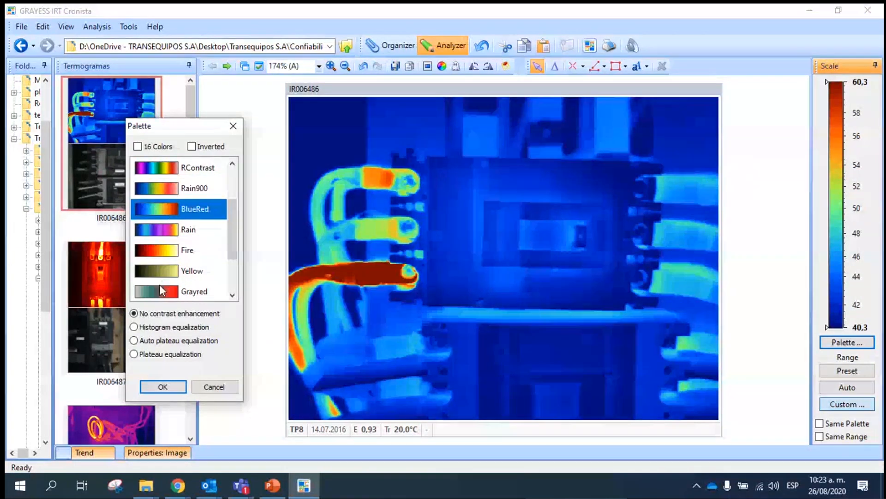
pyautogui.click(162, 272)
pyautogui.scroll(2, 240, 234)
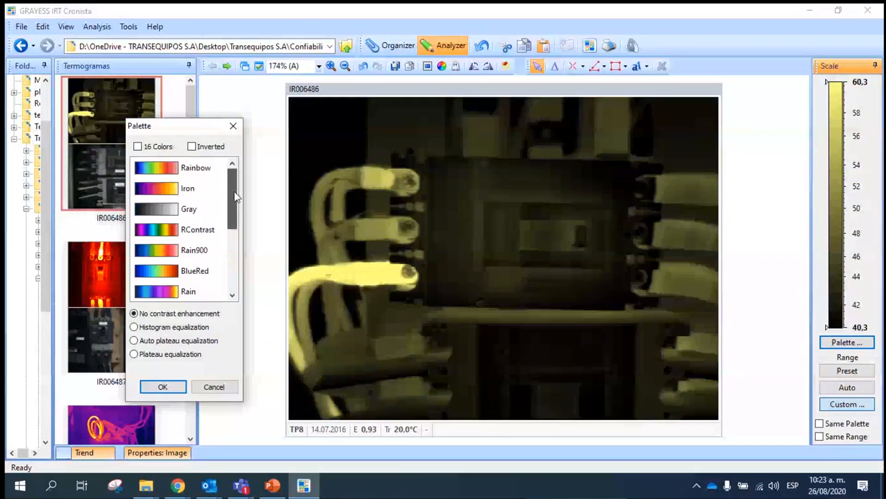
pyautogui.click(168, 188)
pyautogui.click(167, 171)
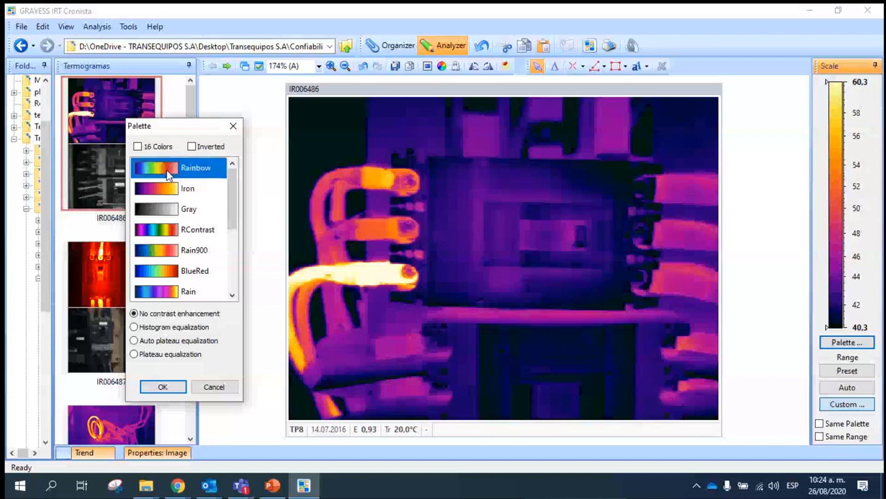
pyautogui.click(157, 232)
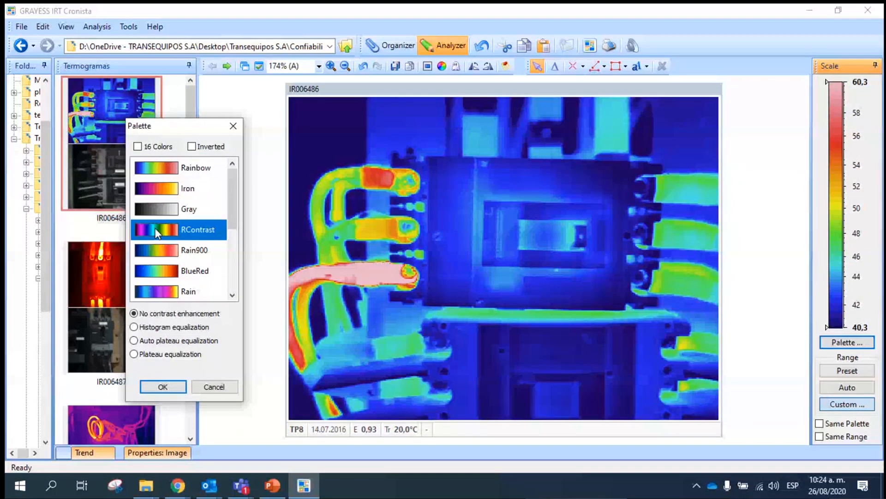
pyautogui.scroll(-1, 157, 232)
pyautogui.click(156, 268)
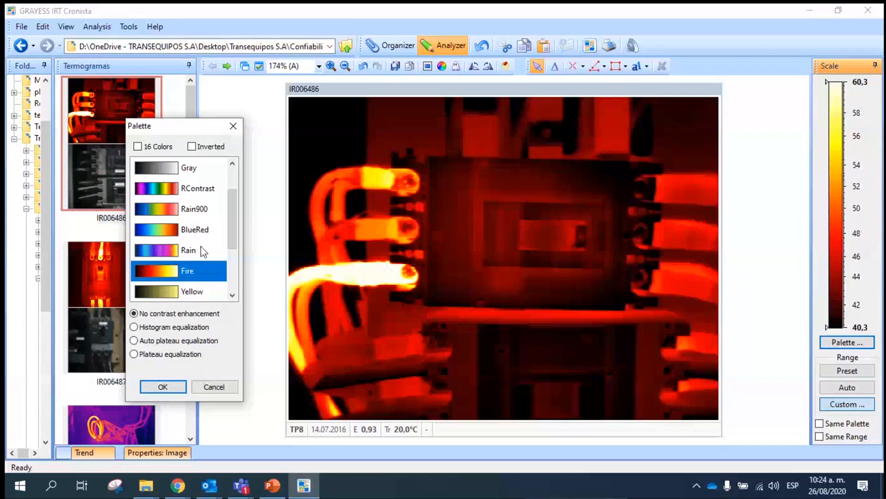
# Step: Apply the Y-Glow palette to thermogram IR006486
pyautogui.scroll(-2, 203, 252)
pyautogui.click(176, 270)
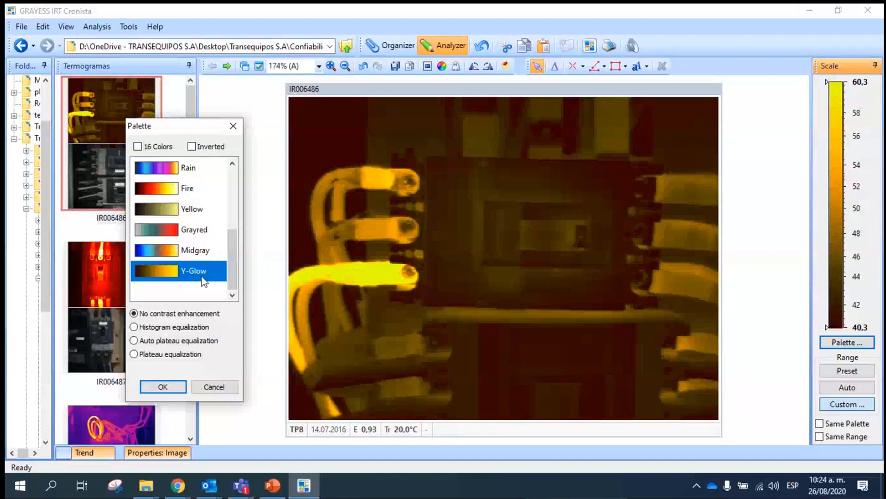
pyautogui.click(163, 387)
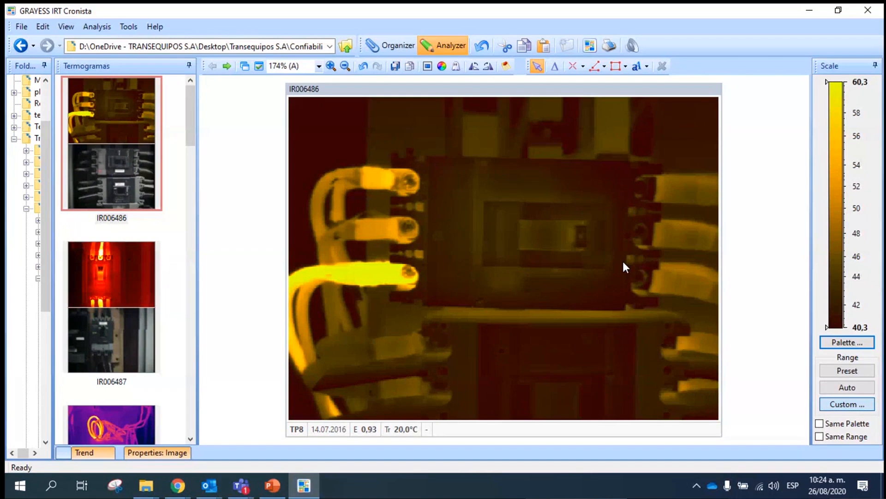
# Step: Switch to the PowerPoint presentation and show the ANSI/NETA ATS-2017 diagnosis criteria slide as a slide show
pyautogui.moveTo(273, 487)
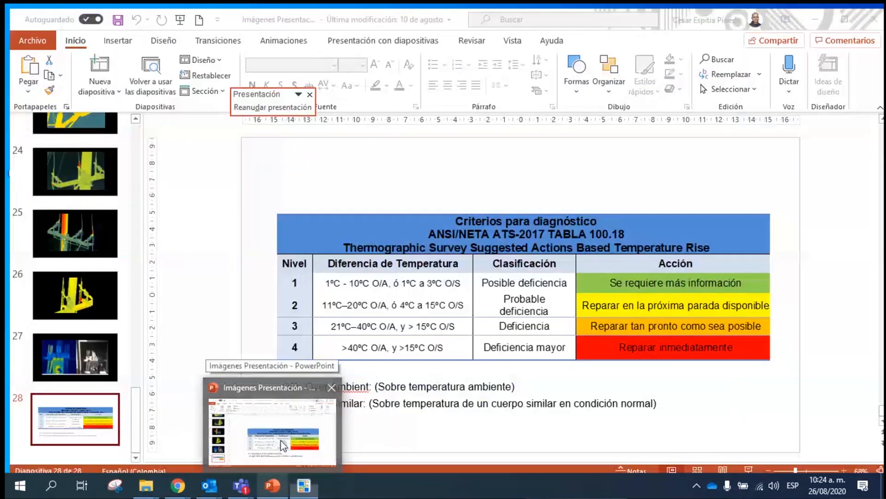
pyautogui.click(270, 438)
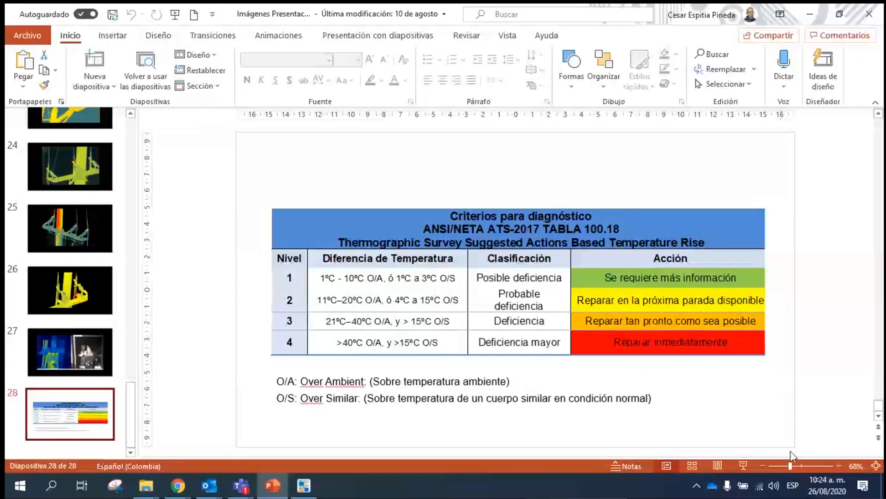
pyautogui.click(743, 466)
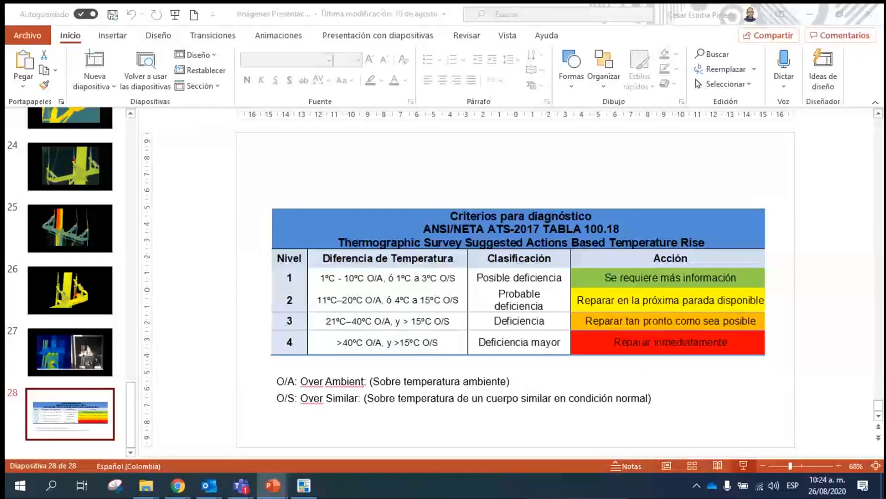
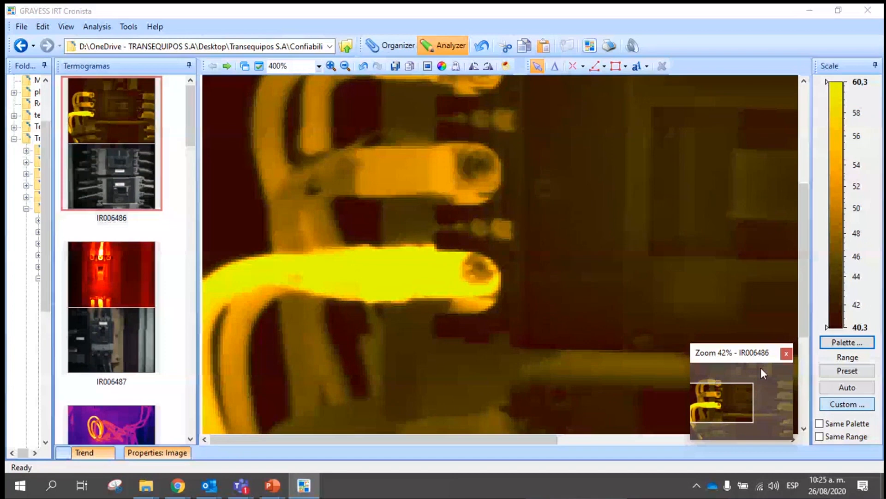
# Step: Measure the maximum temperatures of the cable terminals on both sides of the breaker with rectangular areas, and delete both areas
pyautogui.click(786, 354)
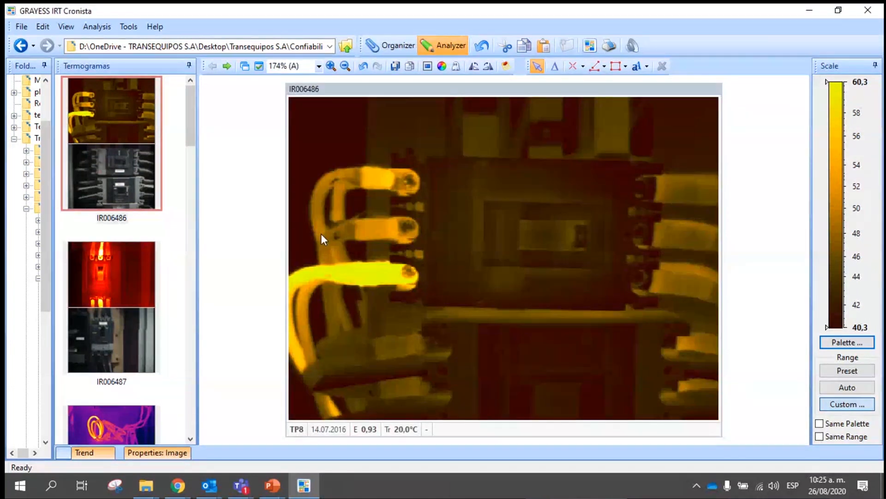
pyautogui.click(616, 66)
pyautogui.moveTo(304, 138); pyautogui.dragTo(426, 321)
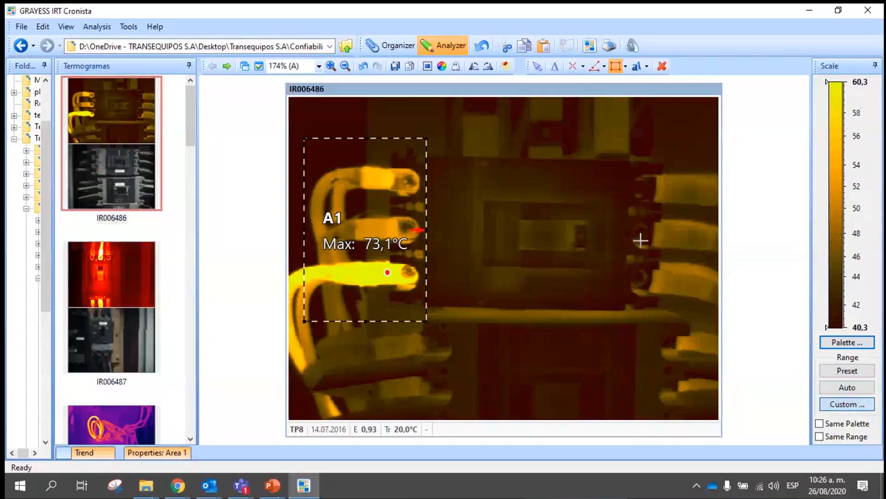
pyautogui.moveTo(621, 149)
pyautogui.mouseDown()
pyautogui.moveTo(647, 179)
pyautogui.moveTo(718, 326)
pyautogui.mouseUp()
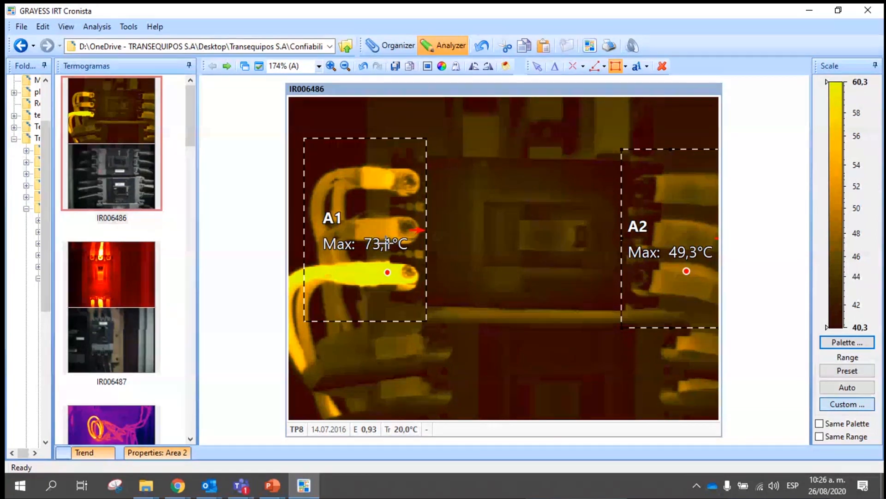
pyautogui.click(662, 66)
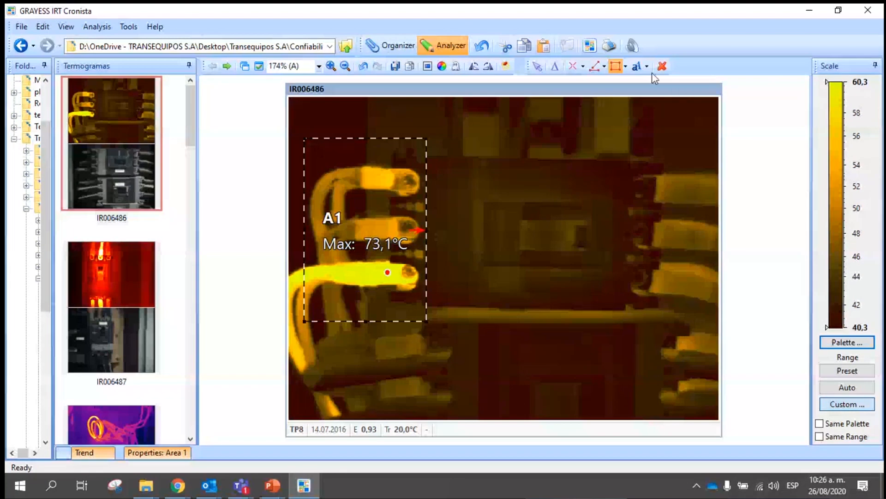
pyautogui.click(660, 68)
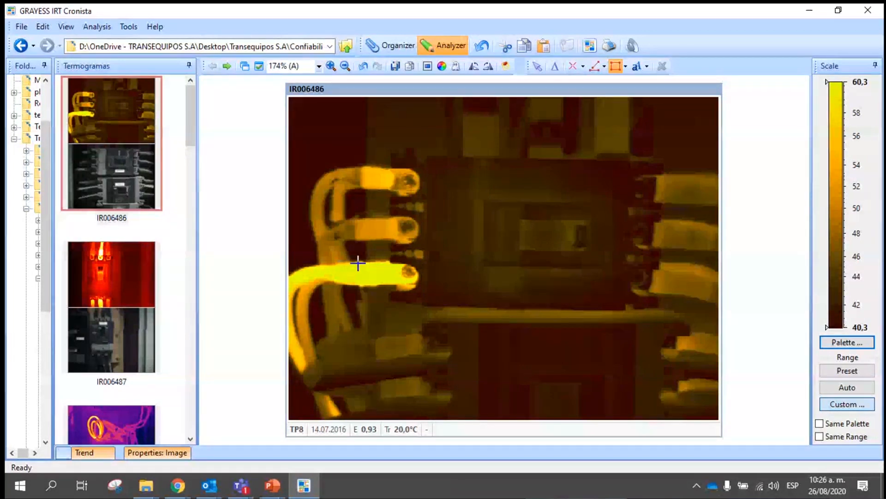
# Step: Outline the hottest cable and its terminal on the breaker's left side with a polygon area, placing its label below the cable
pyautogui.click(625, 66)
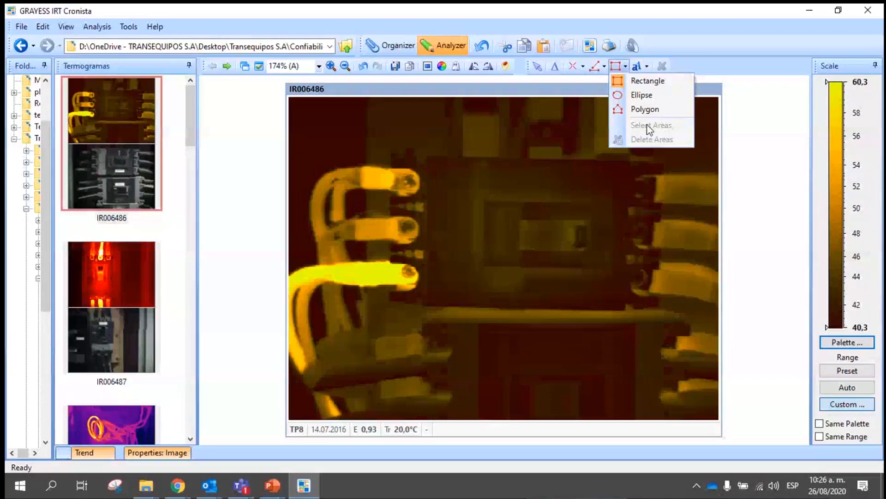
pyautogui.click(645, 109)
pyautogui.scroll(1, 369, 277)
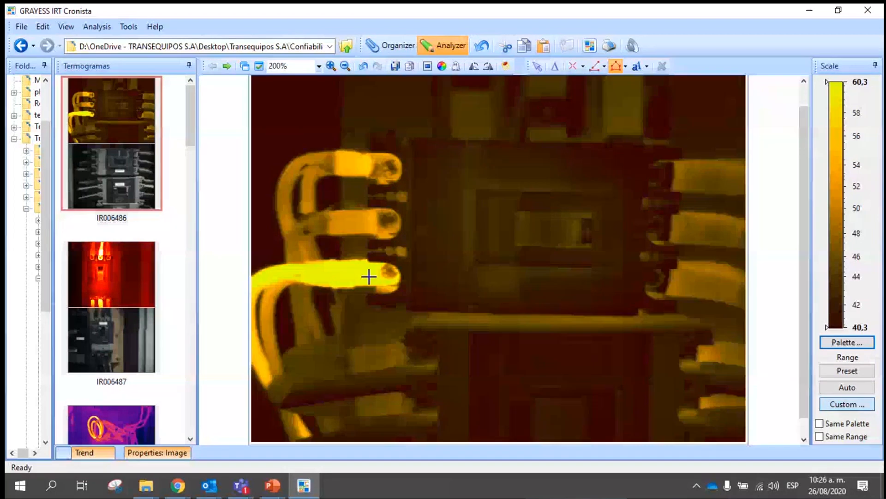
pyautogui.scroll(1, 369, 277)
pyautogui.click(241, 283)
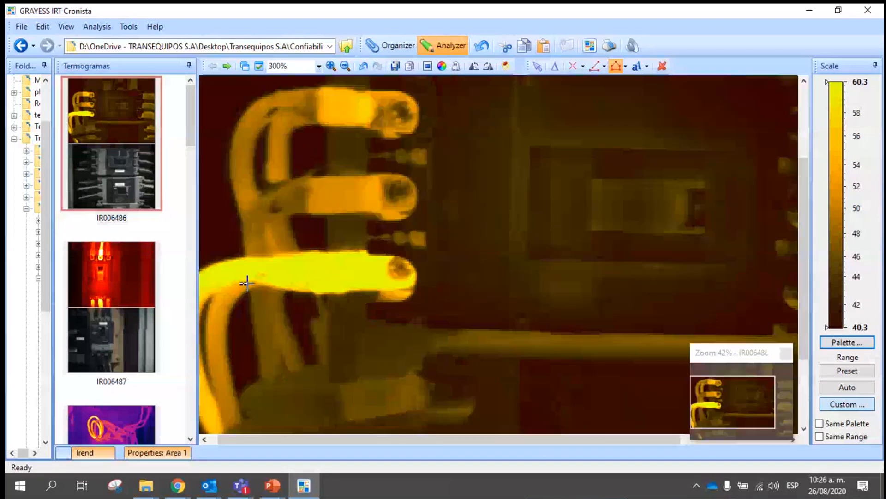
pyautogui.click(286, 289)
pyautogui.click(396, 290)
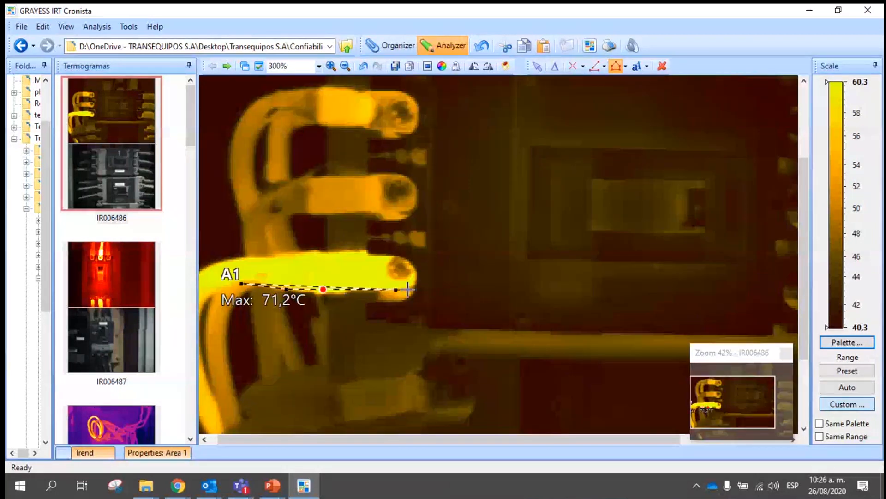
pyautogui.click(414, 273)
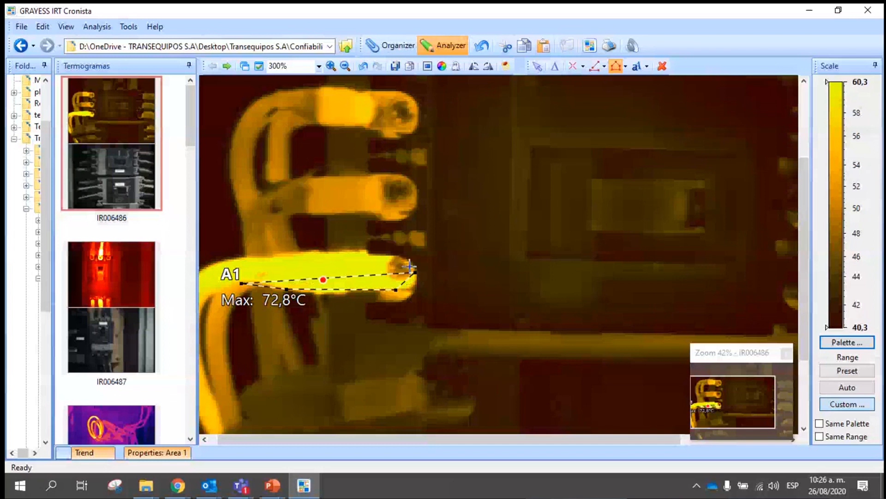
pyautogui.click(409, 266)
pyautogui.click(395, 259)
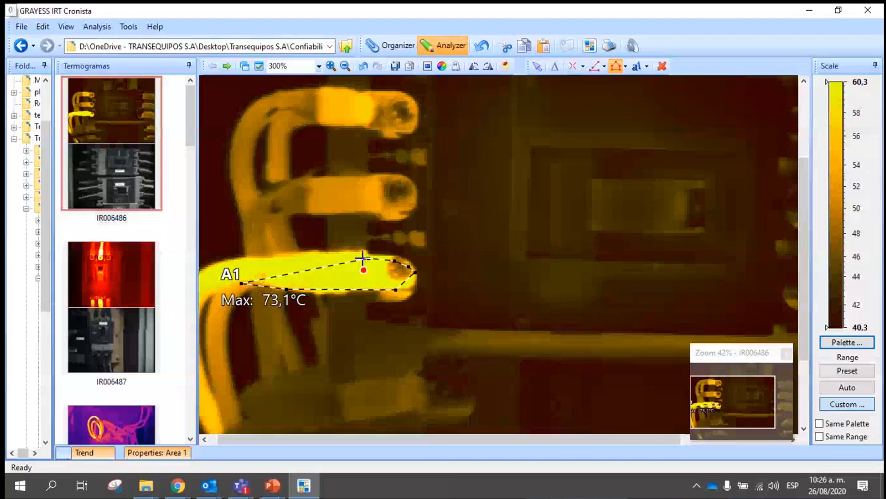
pyautogui.click(369, 258)
pyautogui.click(336, 257)
pyautogui.click(272, 260)
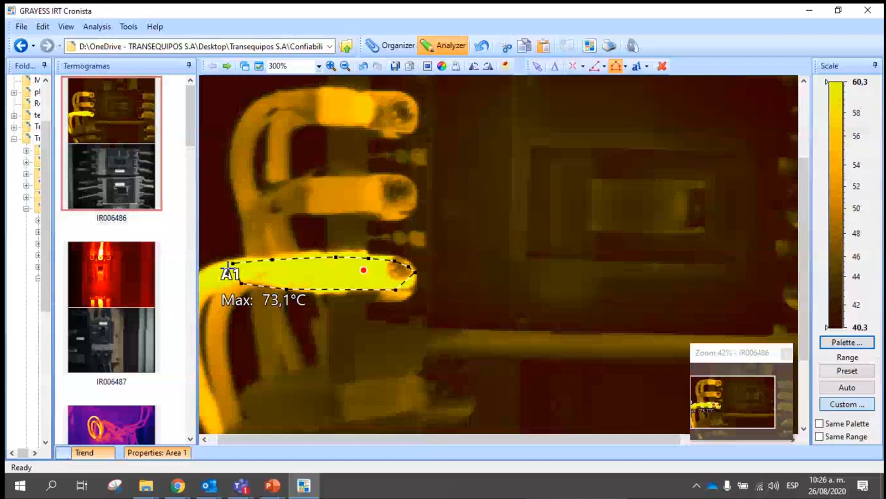
pyautogui.click(229, 264)
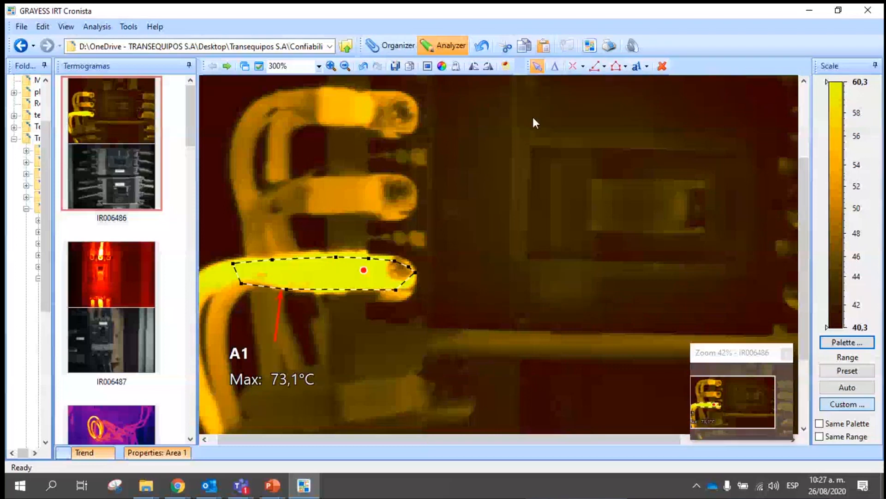
# Step: Check the measurement parameters of polygon area A1, such as emissivity, reflected temperature and distance
pyautogui.rightClick(337, 279)
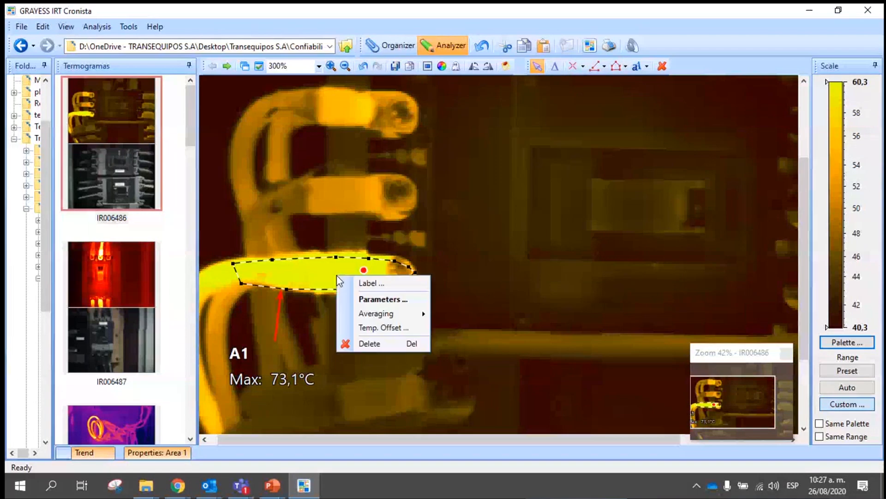
pyautogui.click(386, 300)
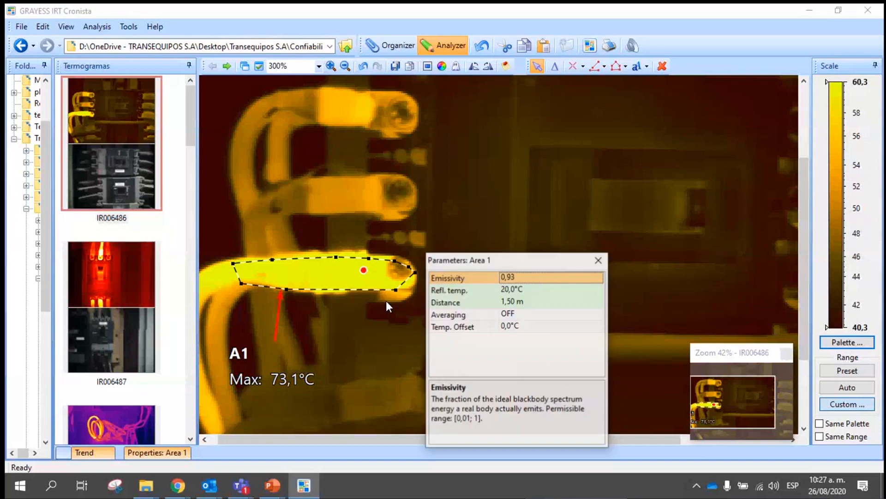
pyautogui.click(599, 260)
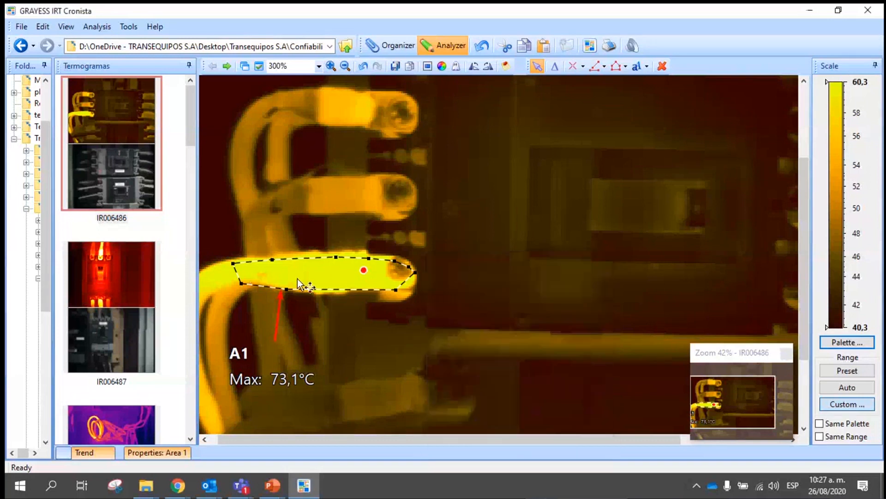
# Step: Add the Min, Avg and Emissivity values to area A1's label alongside Max
pyautogui.rightClick(308, 273)
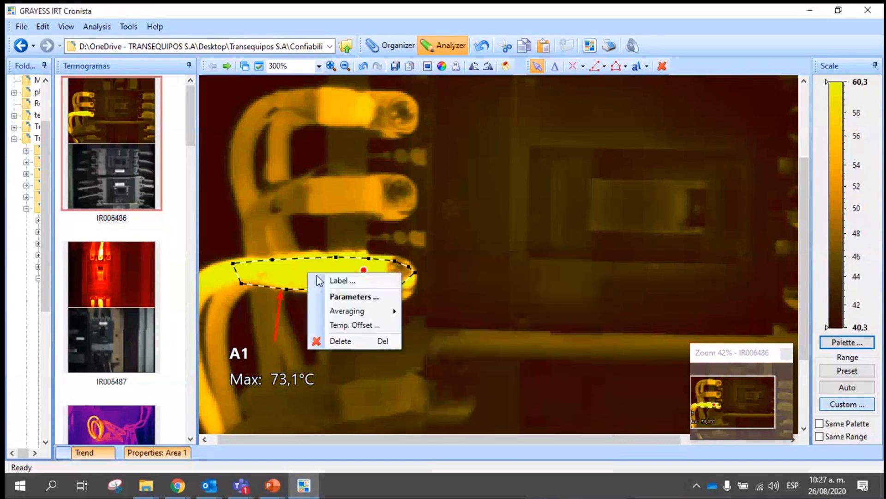
pyautogui.click(341, 283)
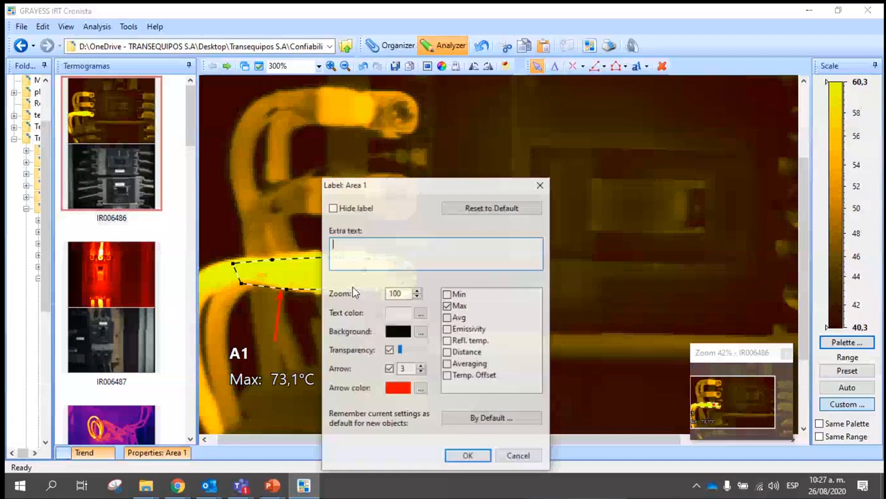
pyautogui.moveTo(418, 185); pyautogui.dragTo(570, 108)
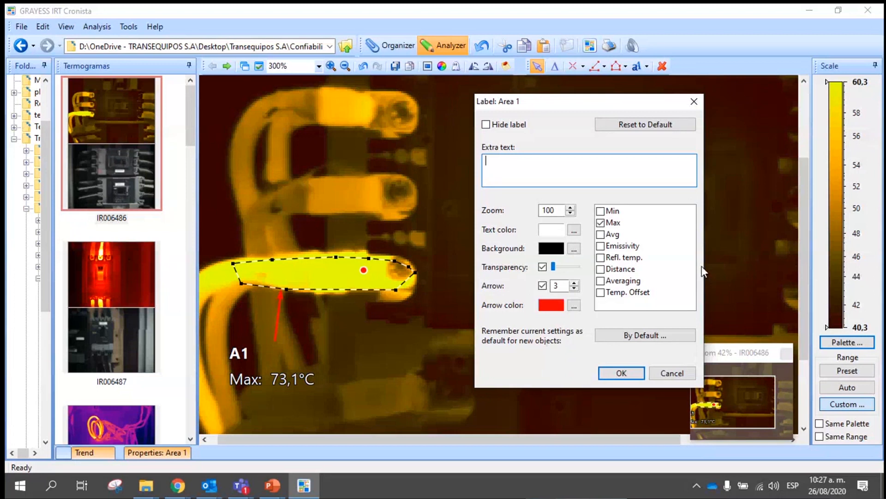
pyautogui.click(600, 211)
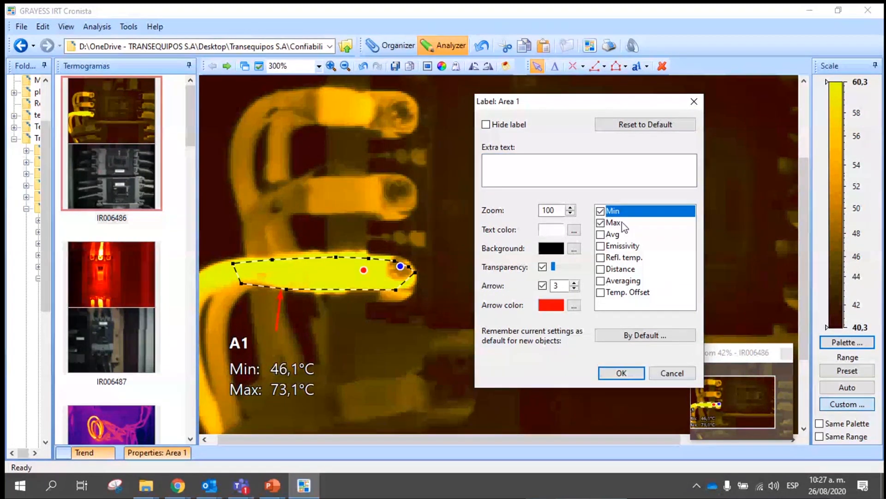
pyautogui.click(600, 235)
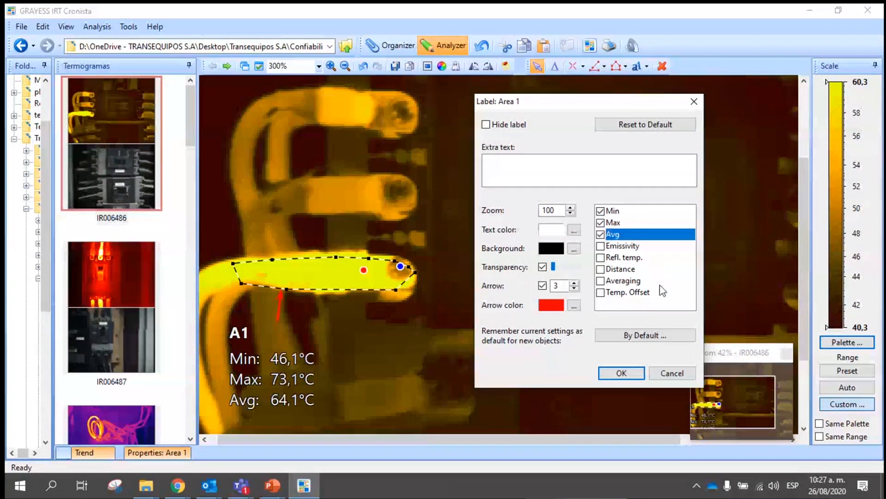
pyautogui.click(601, 246)
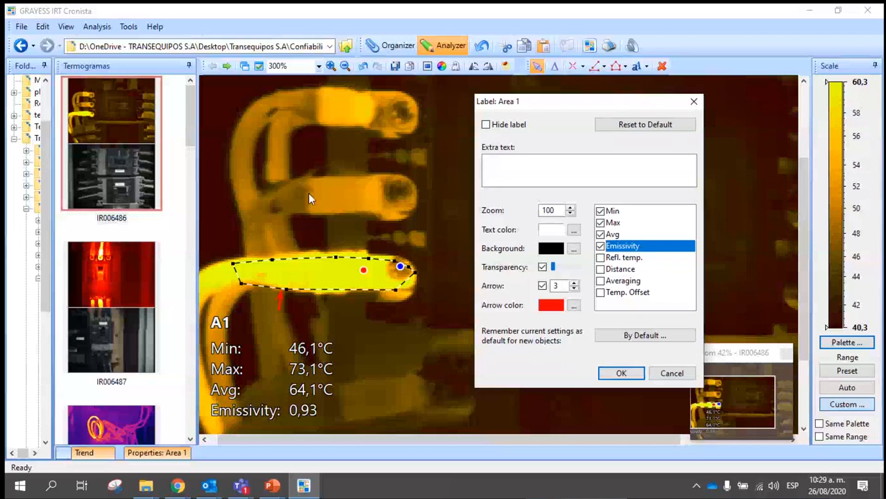
pyautogui.click(622, 372)
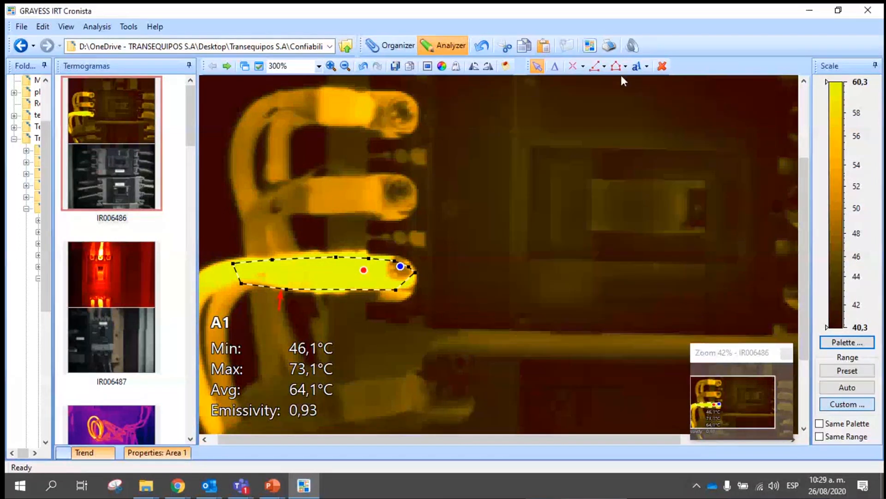
# Step: Outline the middle cable terminal on the breaker's left side with a second polygon area
pyautogui.click(616, 66)
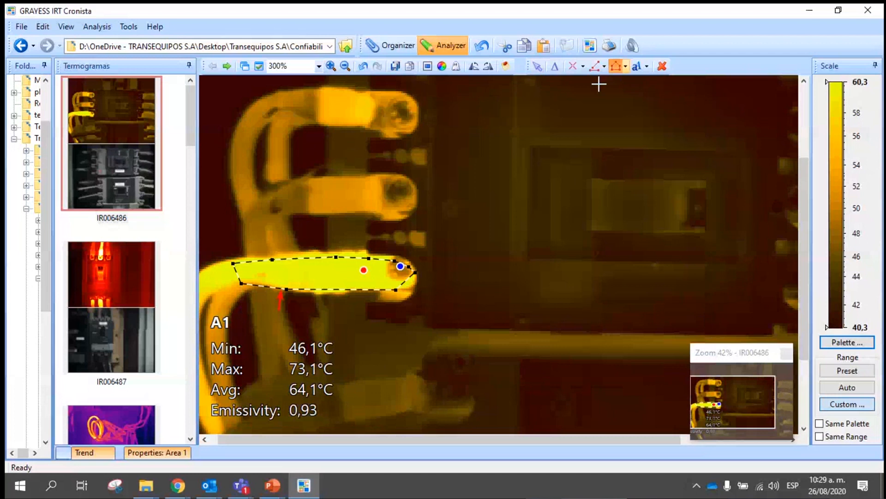
pyautogui.click(378, 178)
pyautogui.click(301, 179)
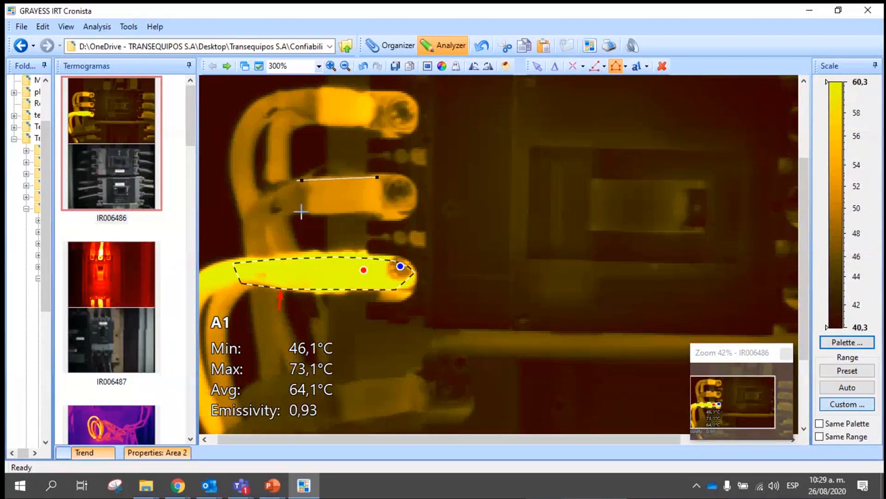
pyautogui.doubleClick(308, 214)
pyautogui.click(377, 211)
pyautogui.click(400, 218)
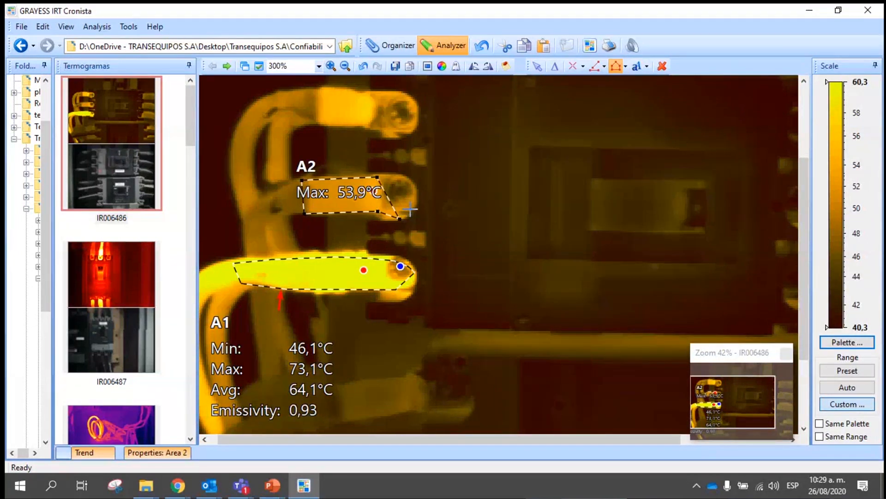
pyautogui.click(411, 207)
pyautogui.click(412, 191)
pyautogui.click(403, 180)
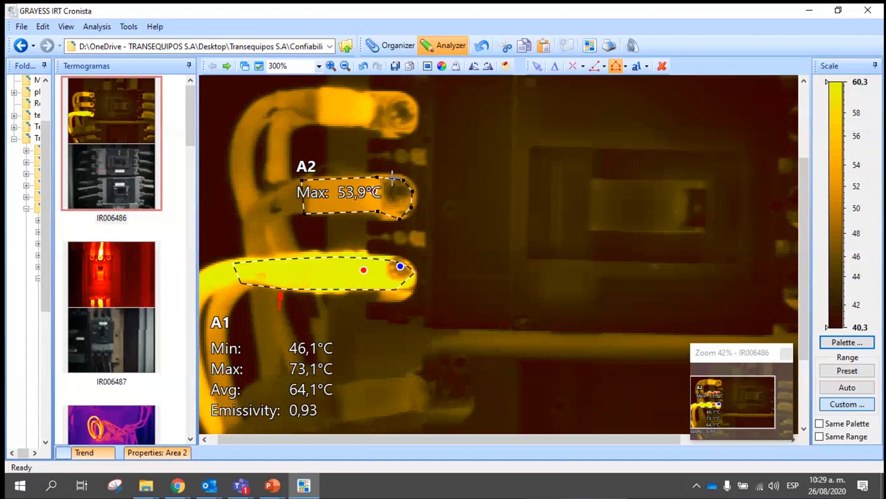
pyautogui.rightClick(381, 201)
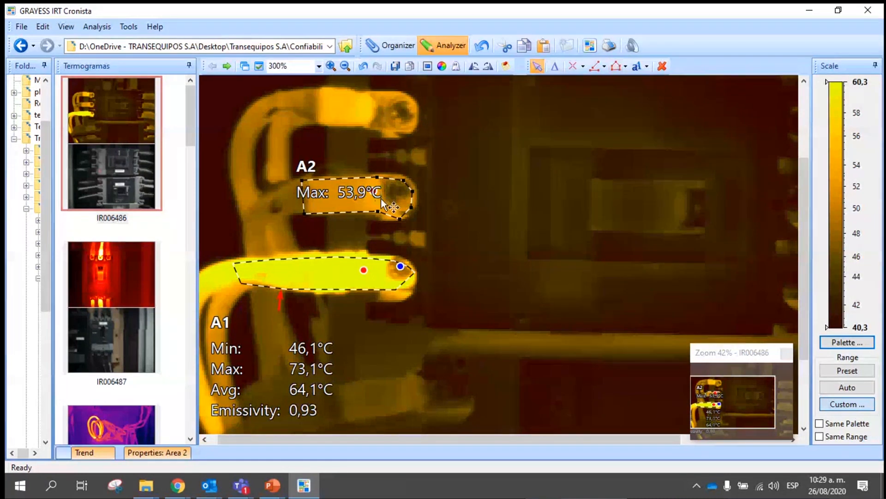
# Step: Add Min, Avg and Emissivity to area A2's label and place the label to the right of its terminal, over the breaker body
pyautogui.rightClick(381, 201)
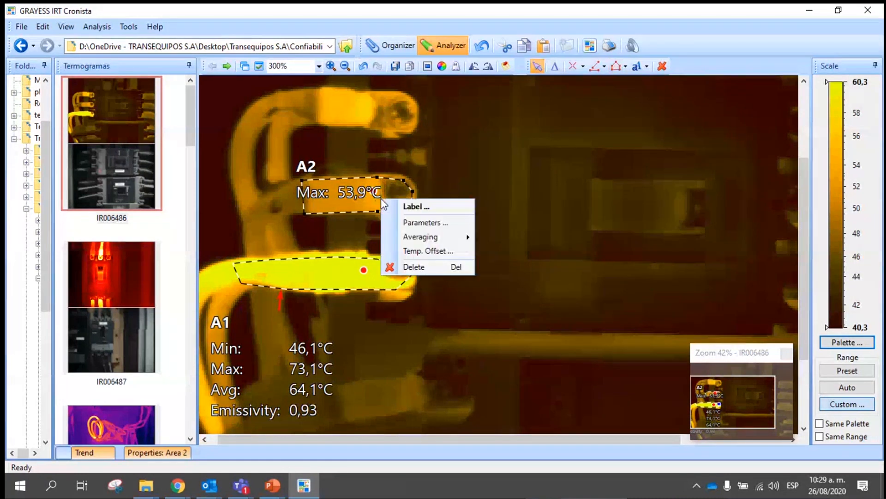
pyautogui.click(419, 208)
pyautogui.moveTo(464, 163); pyautogui.dragTo(573, 106)
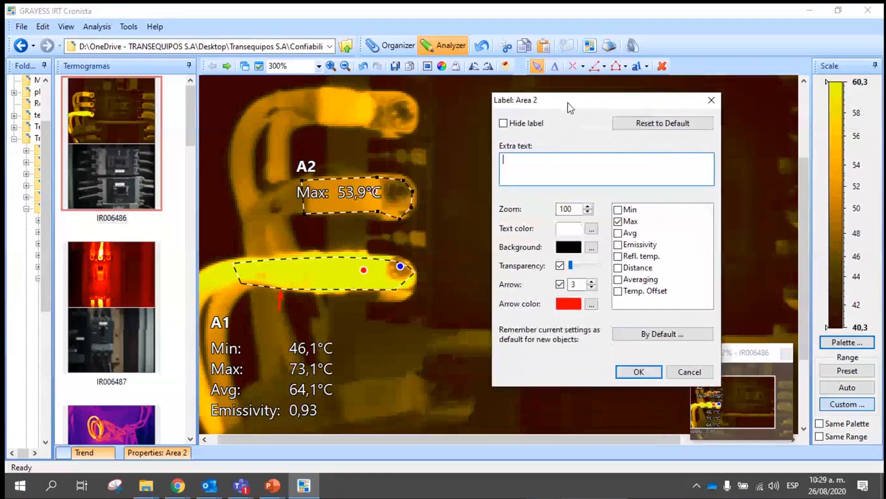
pyautogui.click(618, 245)
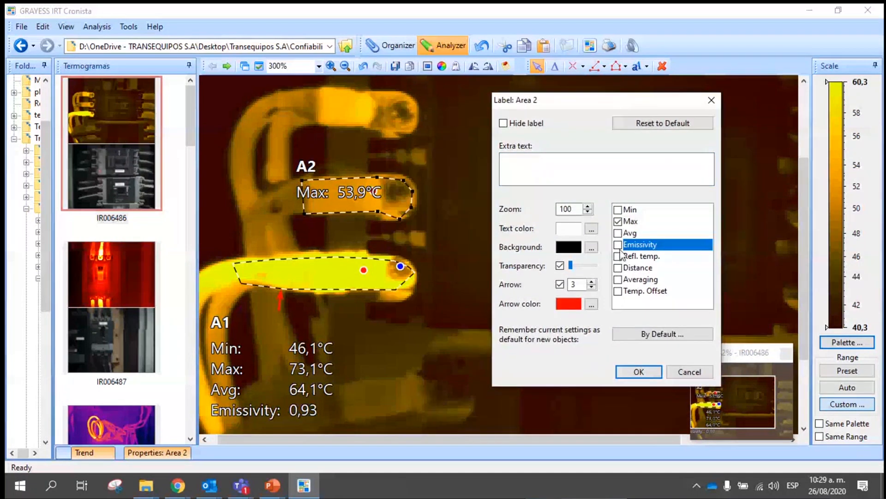
pyautogui.click(618, 244)
pyautogui.click(619, 232)
pyautogui.click(618, 233)
pyautogui.click(618, 209)
pyautogui.click(618, 209)
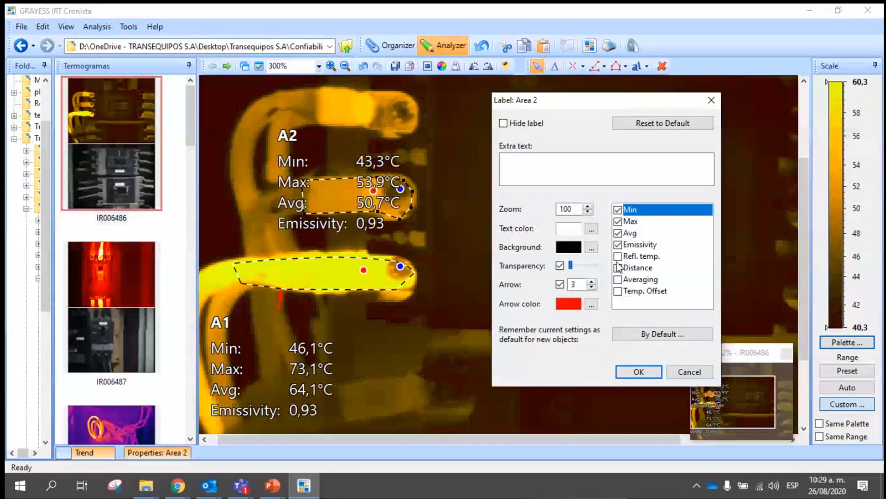
pyautogui.click(631, 375)
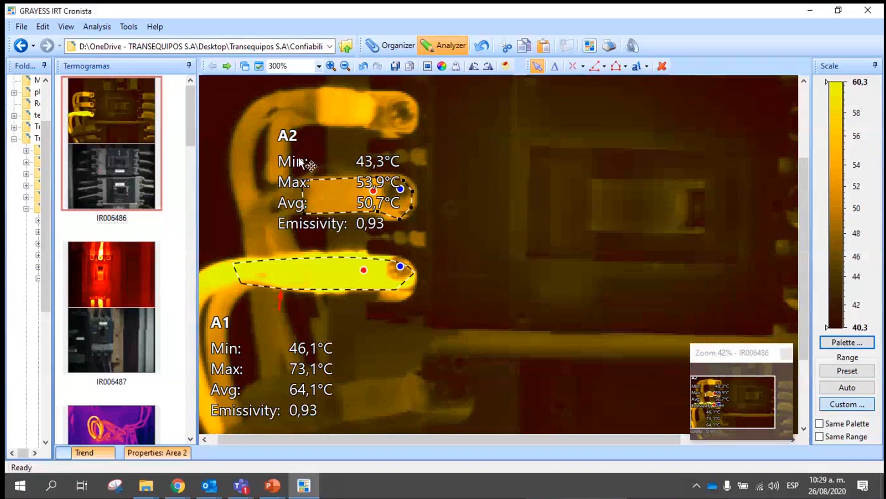
pyautogui.moveTo(301, 162); pyautogui.dragTo(510, 168)
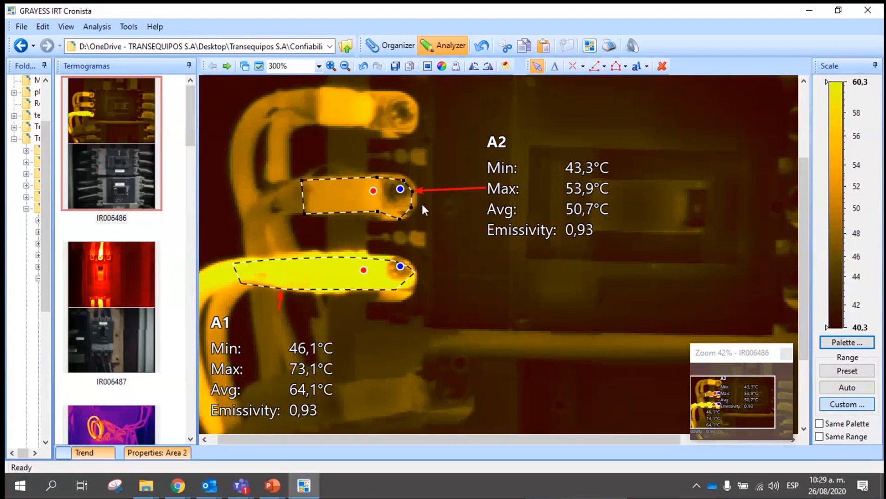
# Step: Set the emissivity of area A2 to 0,75 in its parameters
pyautogui.rightClick(360, 193)
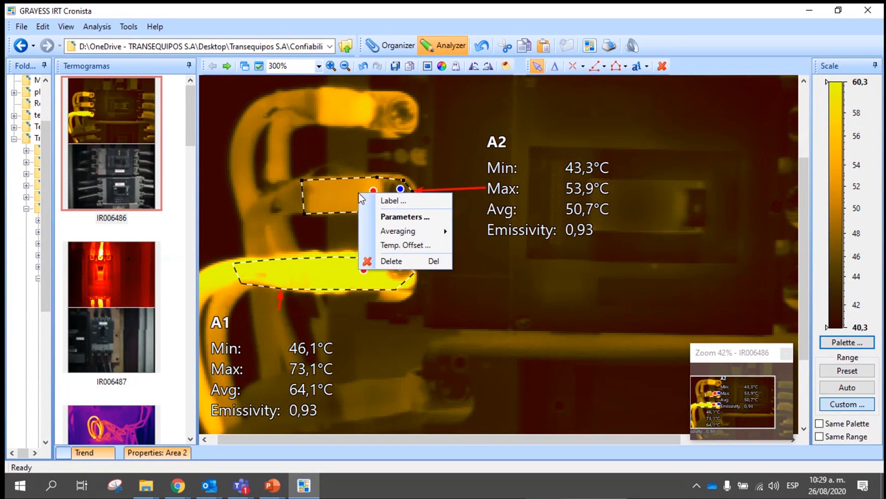
pyautogui.click(392, 217)
pyautogui.click(528, 196)
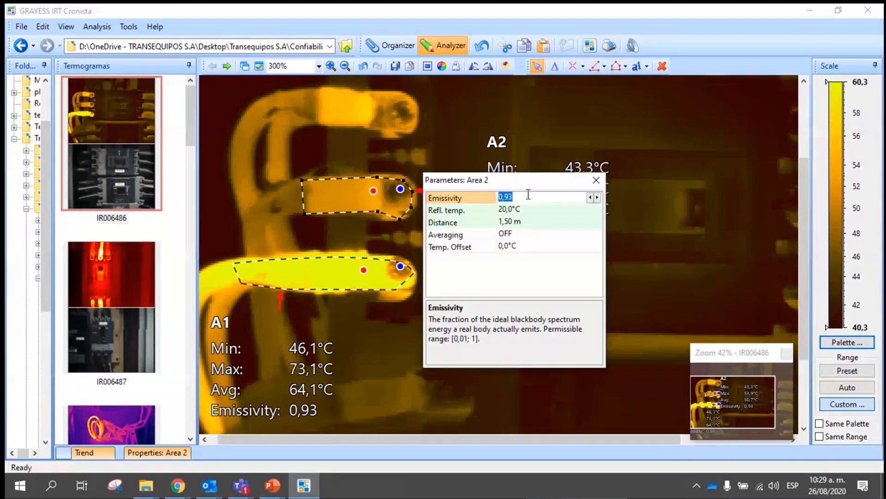
pyautogui.click(528, 194)
pyautogui.press('BackSpace')
pyautogui.press('BackSpace')
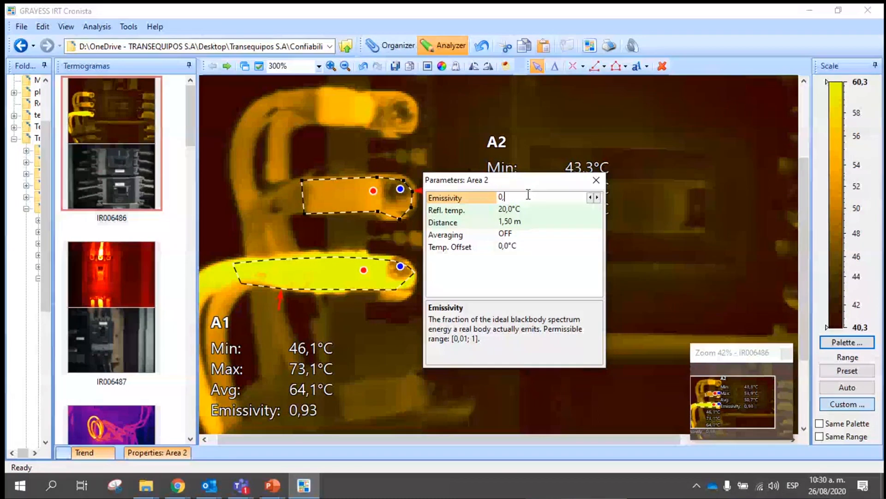
pyautogui.write('75')
pyautogui.press('Return')
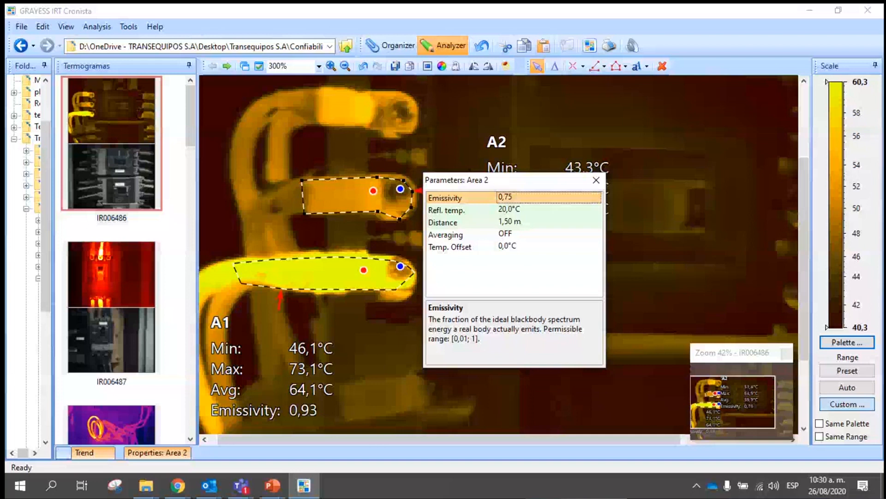
pyautogui.click(596, 179)
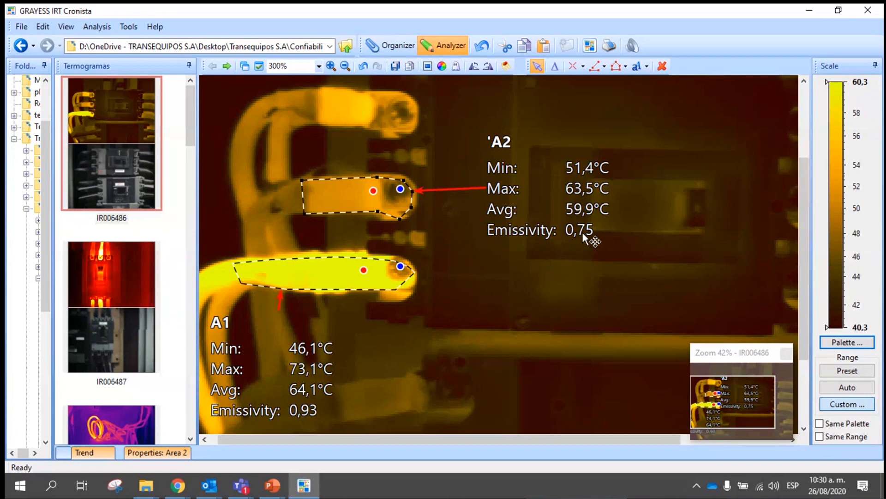
# Step: Reposition area A1's label below its cable so that it lies fully inside the thermogram
pyautogui.scroll(-1, 590, 246)
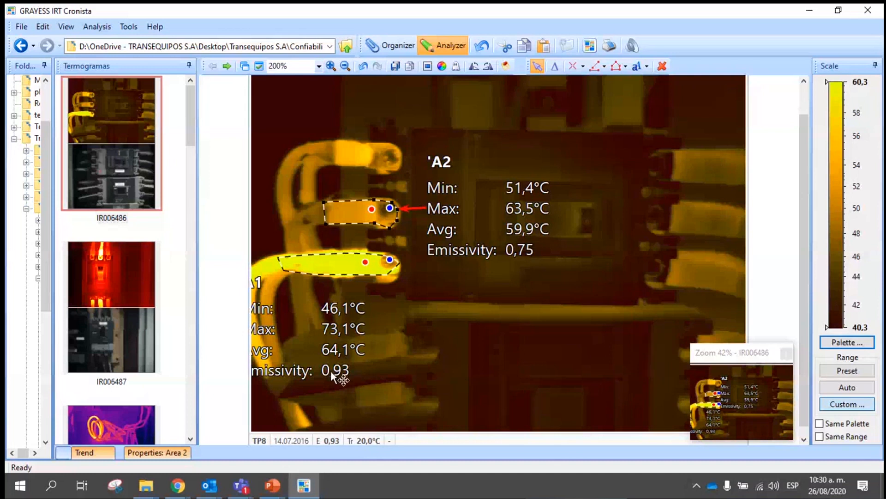
pyautogui.moveTo(331, 370); pyautogui.dragTo(376, 387)
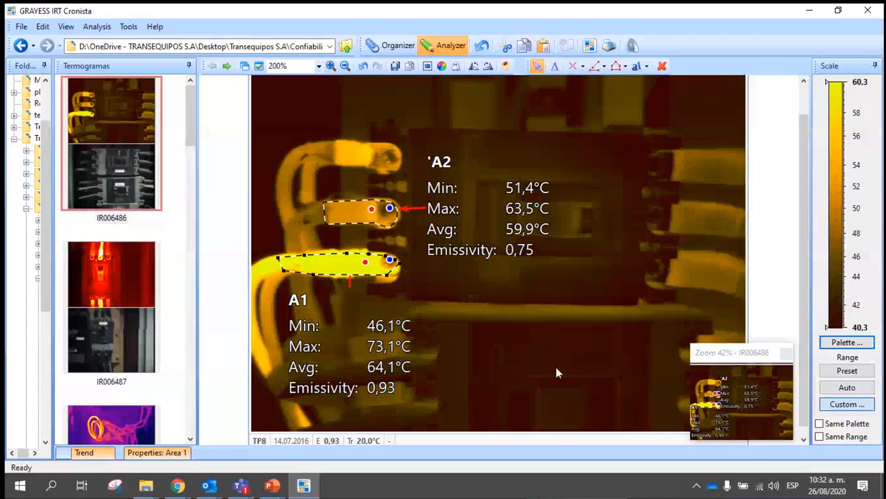
# Step: Check the measurement parameters of the whole thermogram, including emissivity, reflected temperature, distance and relative humidity
pyautogui.rightClick(556, 264)
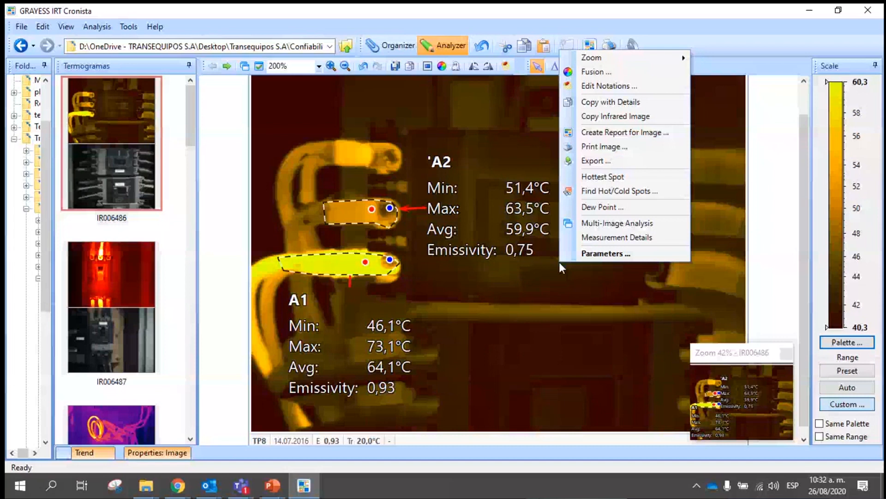
pyautogui.click(601, 250)
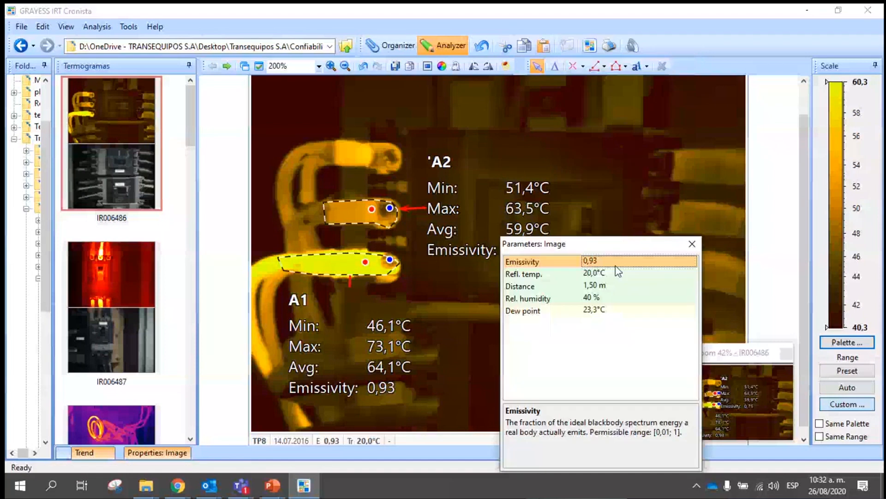
pyautogui.moveTo(612, 249); pyautogui.dragTo(676, 157)
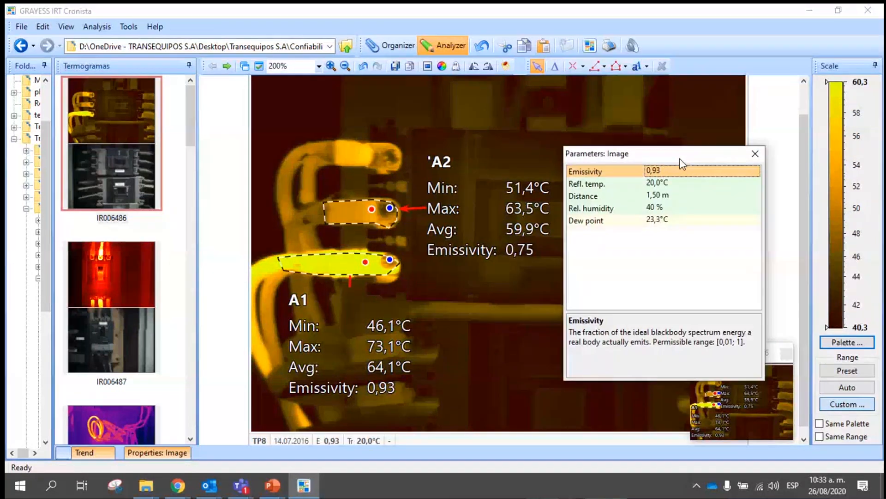
pyautogui.click(755, 152)
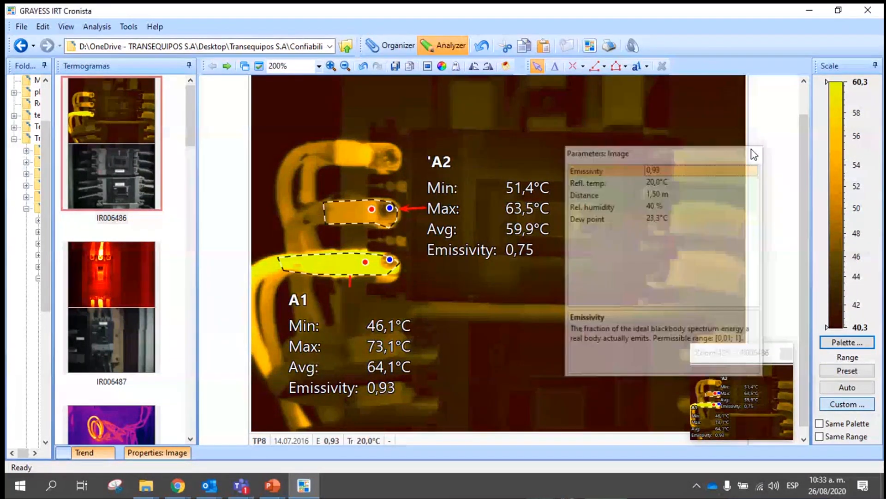
# Step: Open the parameters of the whole thermogram again and re-enter its emissivity as 0,93
pyautogui.rightClick(506, 326)
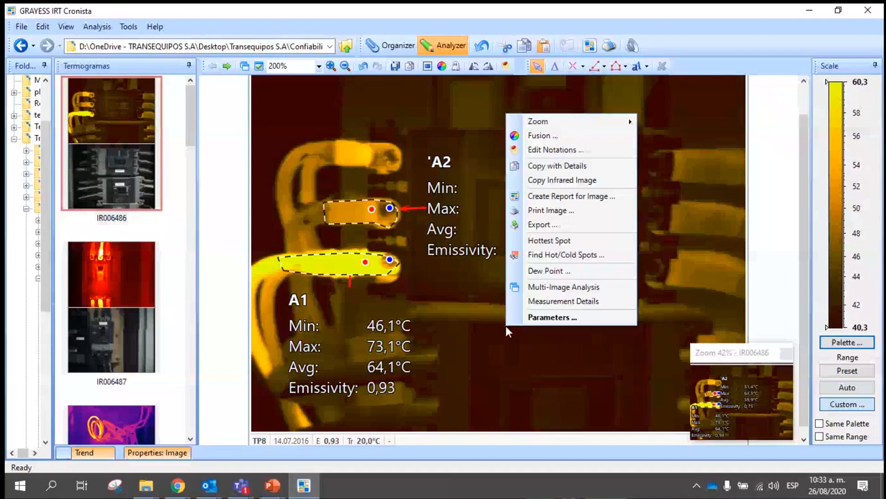
pyautogui.click(556, 318)
pyautogui.moveTo(623, 242); pyautogui.dragTo(674, 184)
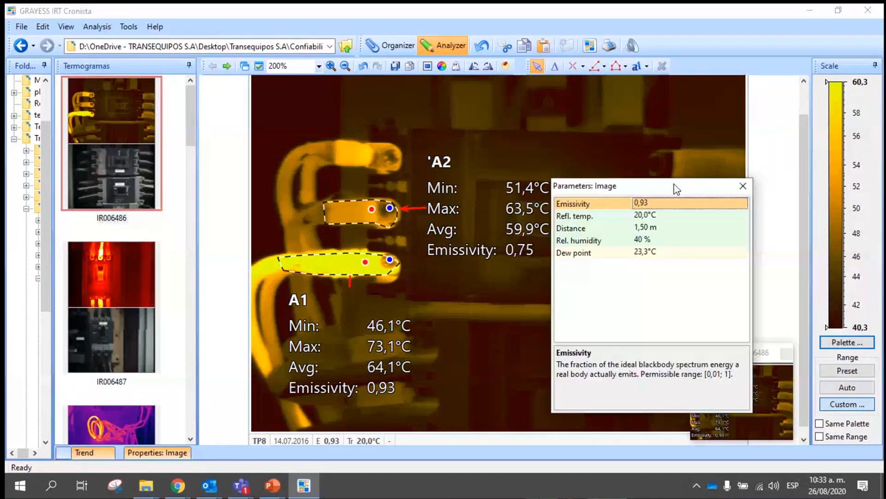
pyautogui.moveTo(674, 184); pyautogui.dragTo(688, 158)
pyautogui.click(668, 177)
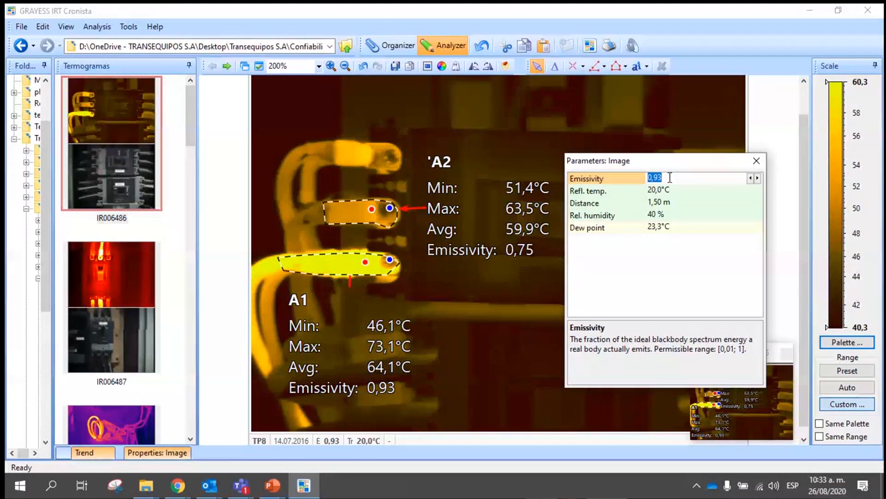
pyautogui.click(670, 178)
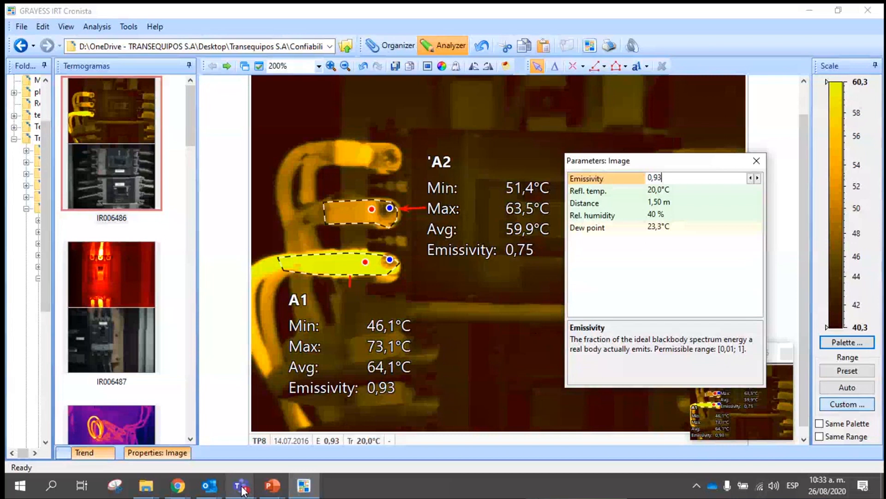
pyautogui.moveTo(242, 487)
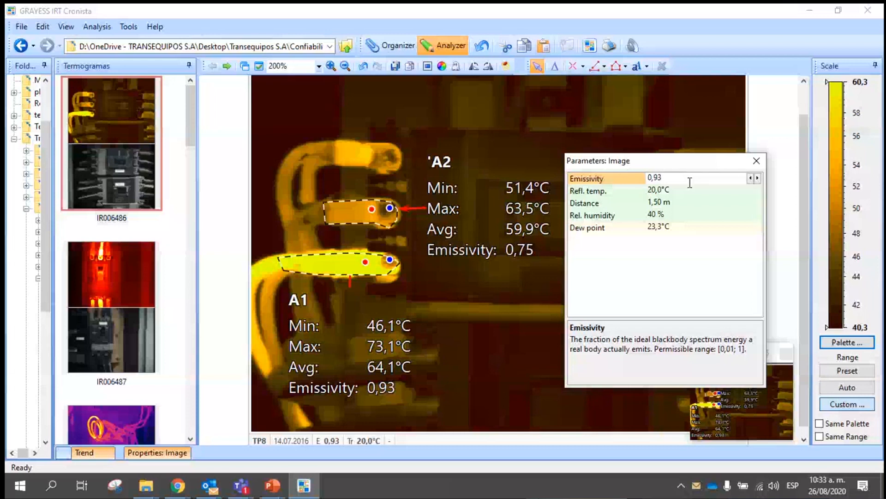
pyautogui.press('BackSpace')
pyautogui.press('BackSpace')
pyautogui.write('9')
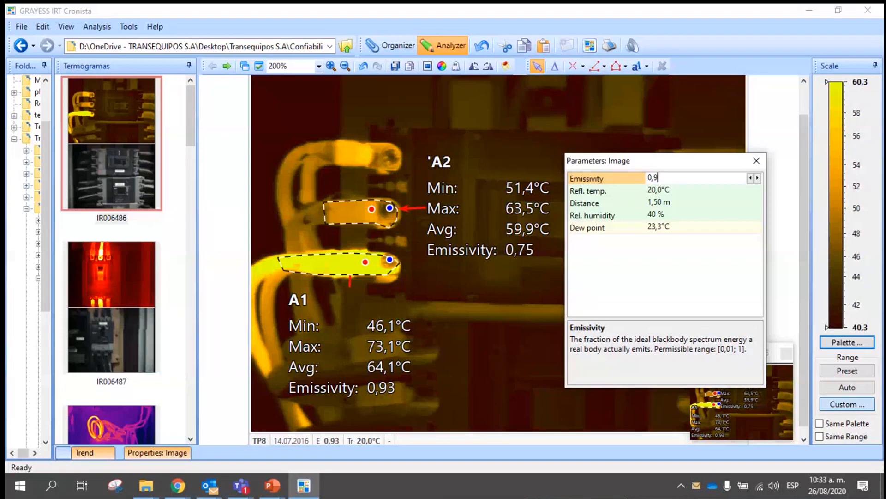
pyautogui.write('3')
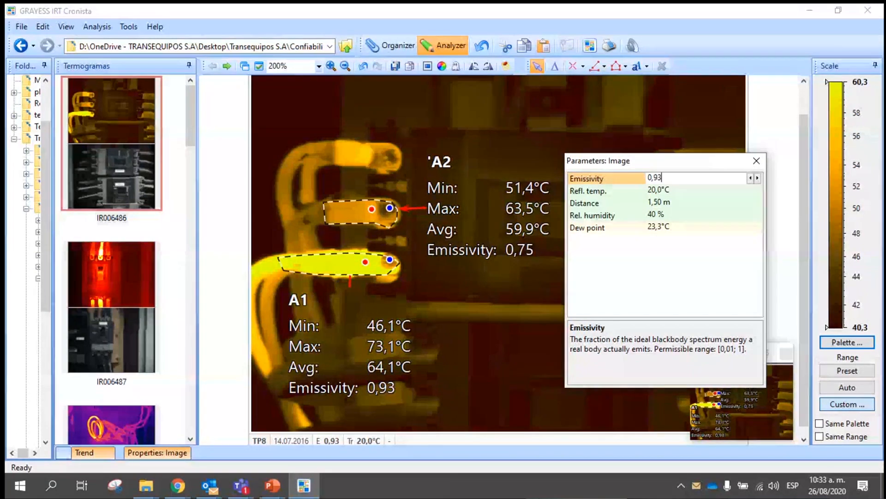
# Step: Review the reflected temperature, distance and relative humidity of the image, and close its parameters
pyautogui.click(686, 191)
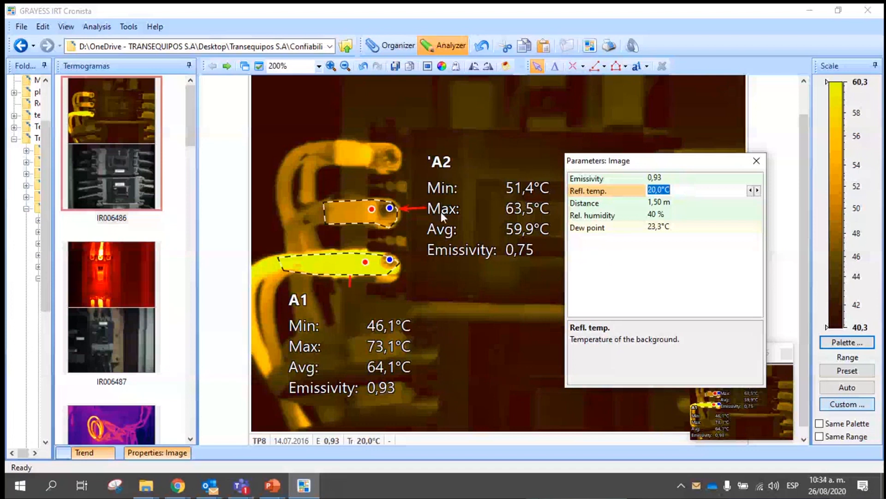
pyautogui.click(683, 201)
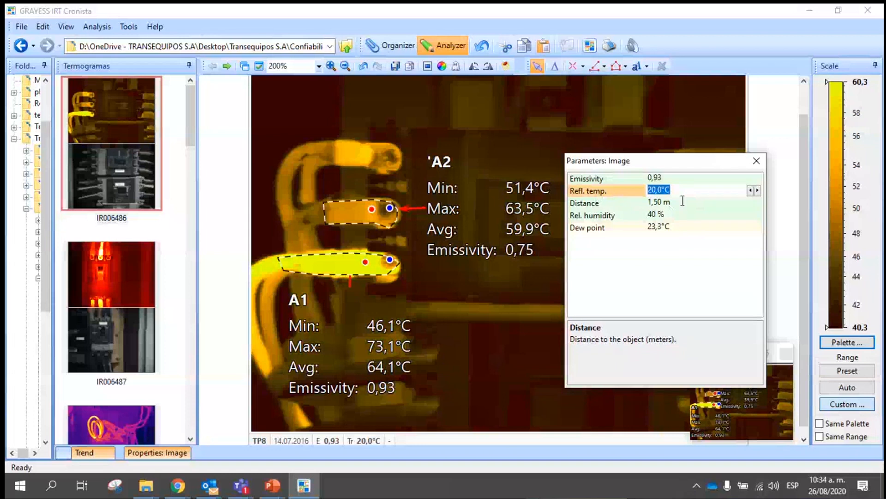
pyautogui.click(682, 201)
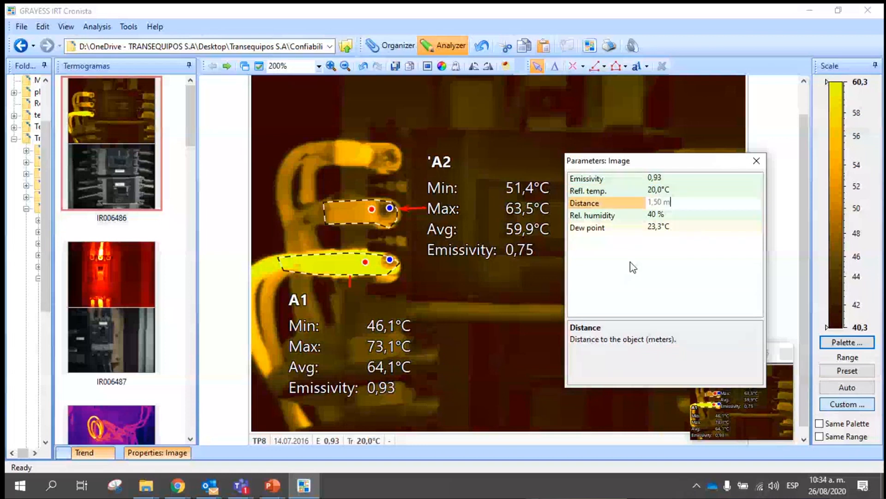
pyautogui.press('Tab')
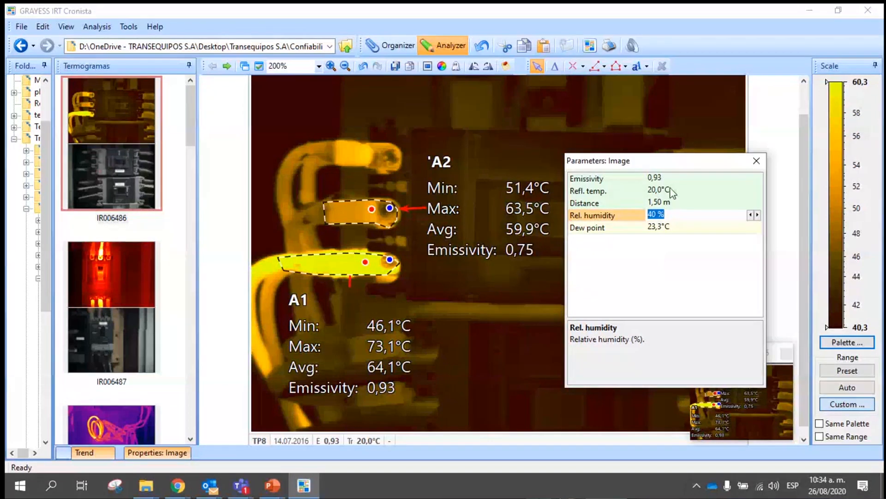
pyautogui.click(757, 161)
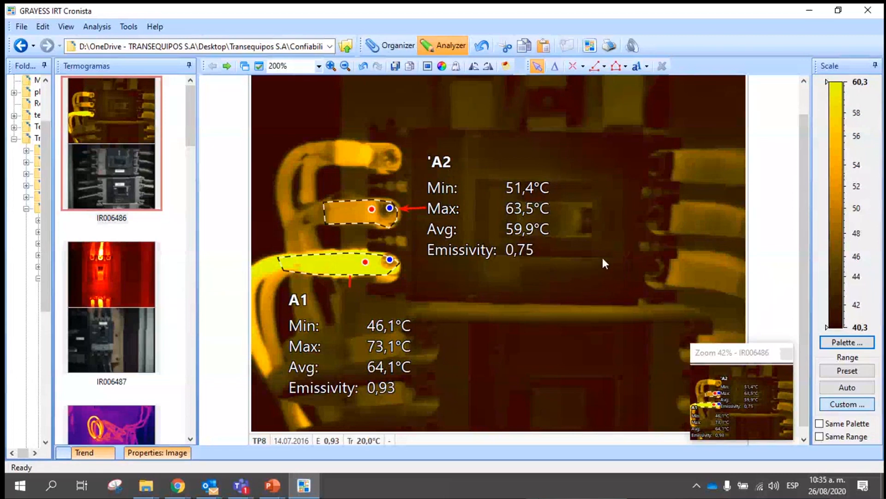
# Step: Place a spot measurement on the bright section of the uppermost cable connection, just before its terminal
pyautogui.click(572, 66)
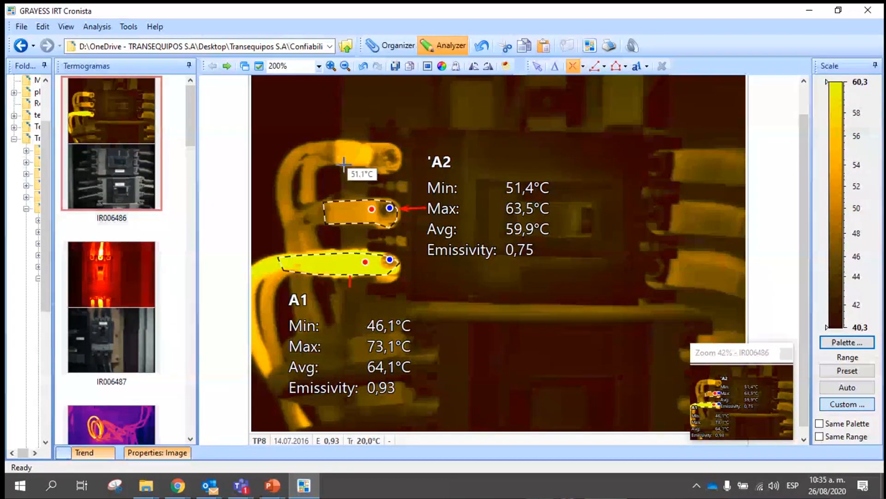
pyautogui.scroll(3, 453, 245)
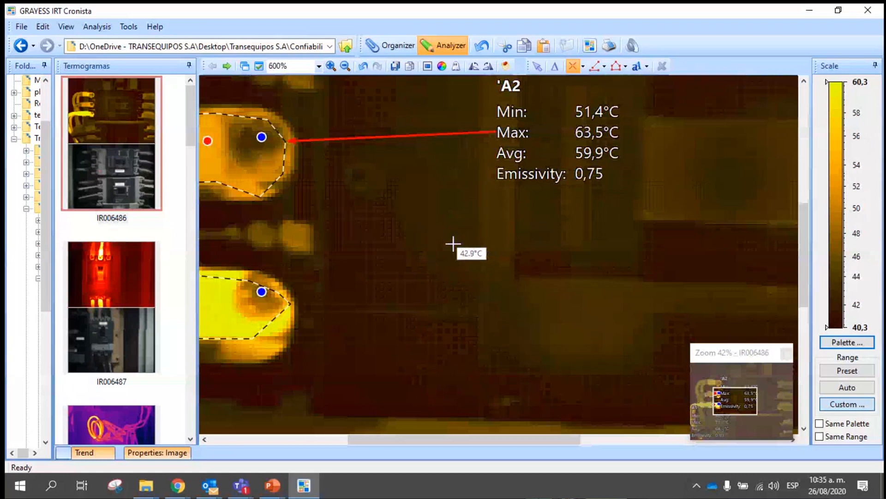
pyautogui.scroll(-2, 453, 245)
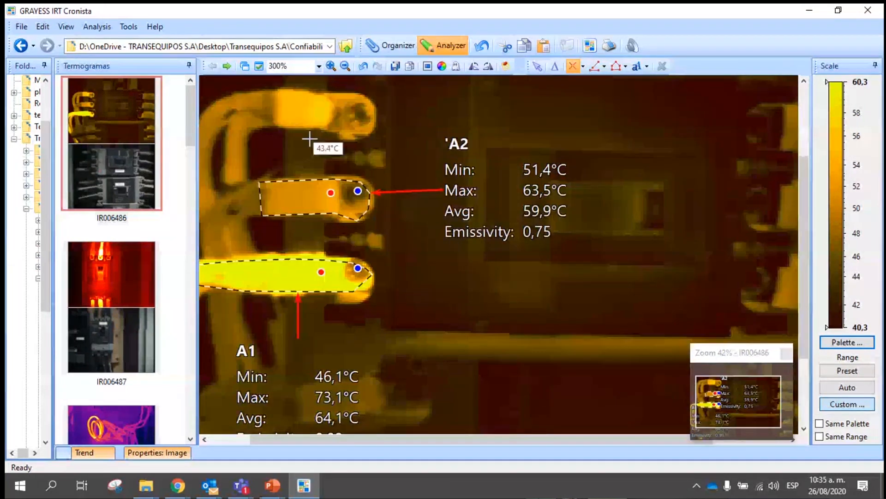
pyautogui.scroll(1, 310, 139)
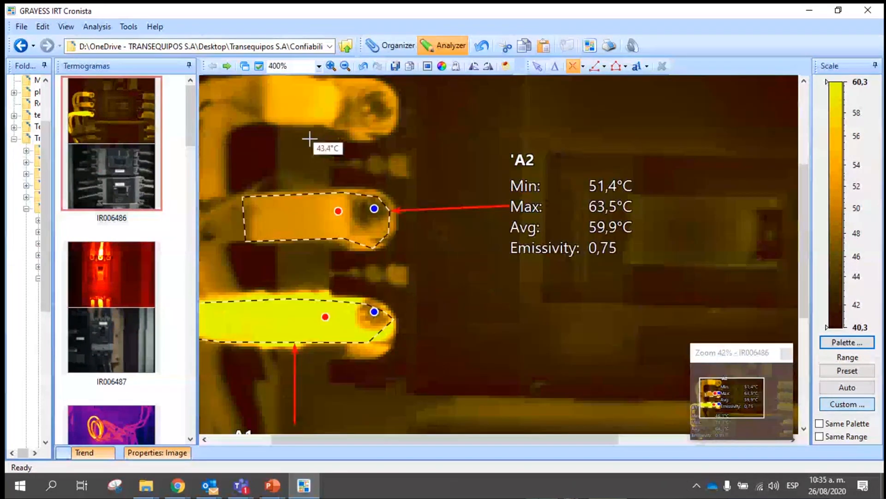
pyautogui.click(326, 99)
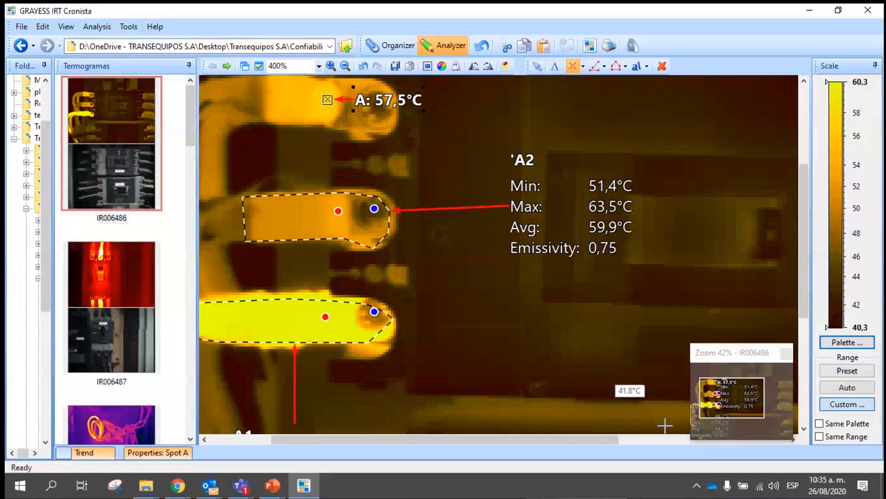
# Step: Delete polygon area A1 from the hottest, lowest cable of the three outlined connections
pyautogui.moveTo(729, 412); pyautogui.dragTo(718, 410)
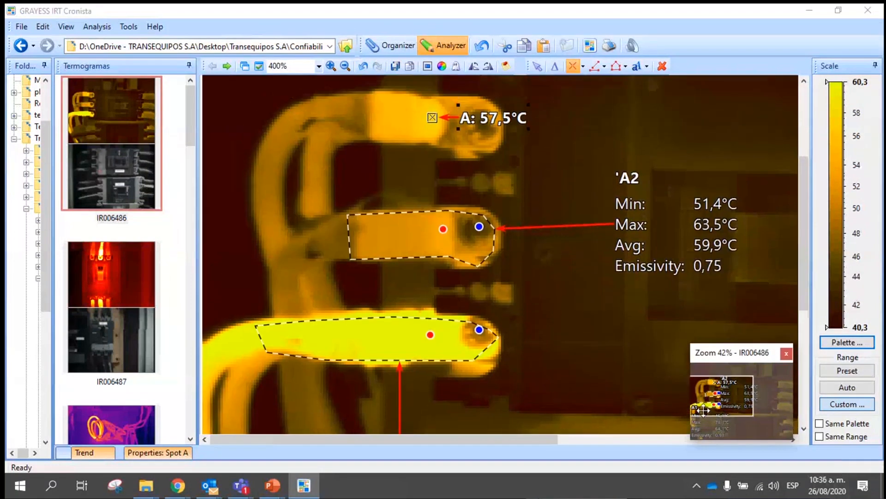
pyautogui.scroll(1, 343, 345)
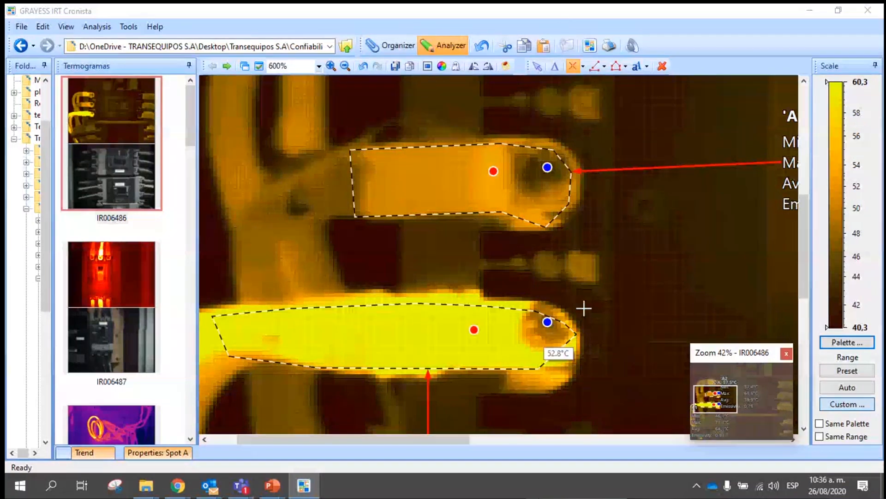
pyautogui.click(537, 66)
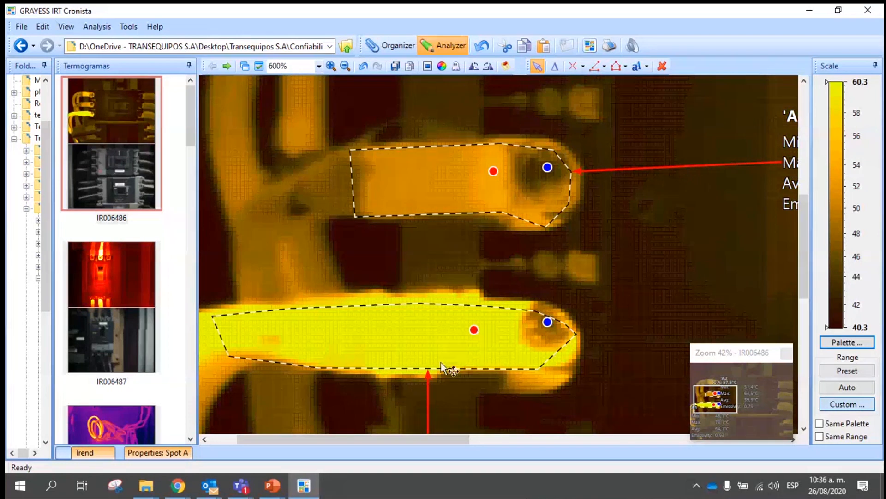
pyautogui.click(451, 375)
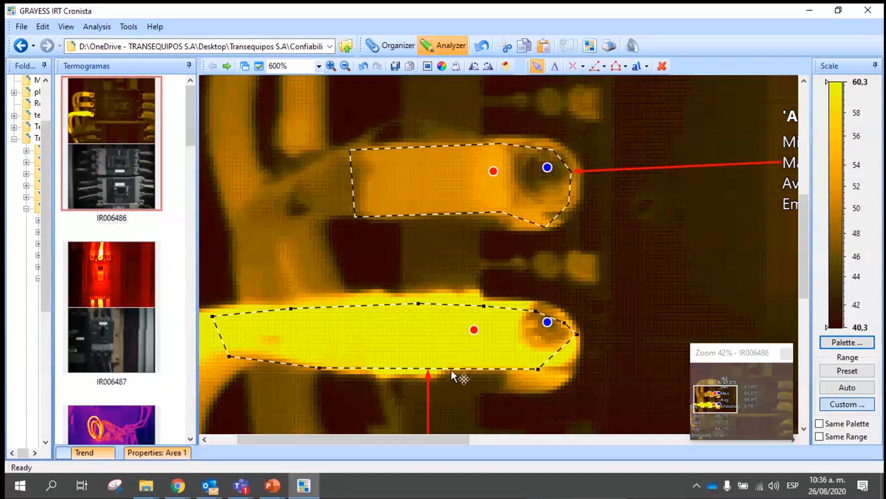
pyautogui.click(662, 66)
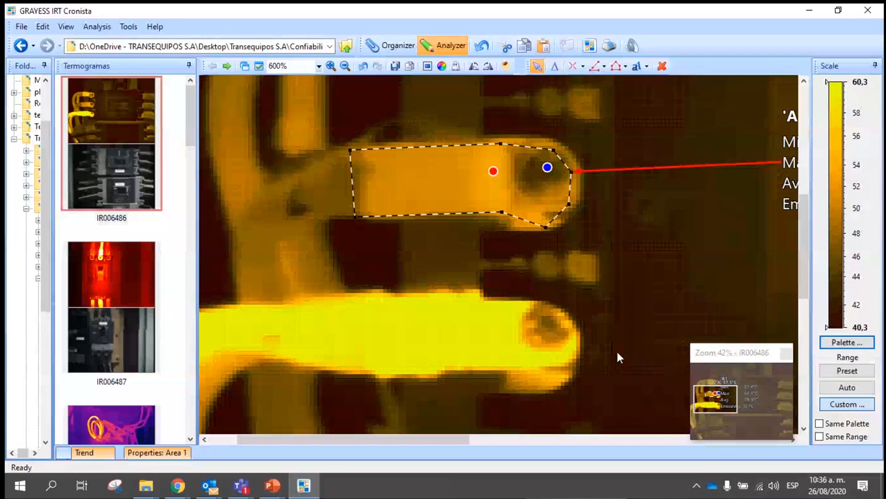
# Step: Draw a new polygon area around the hottest, lowest cable connection, following its outline from the cable to the terminal
pyautogui.moveTo(804, 220)
pyautogui.mouseDown()
pyautogui.moveTo(797, 251)
pyautogui.moveTo(803, 206)
pyautogui.moveTo(804, 233)
pyautogui.mouseUp()
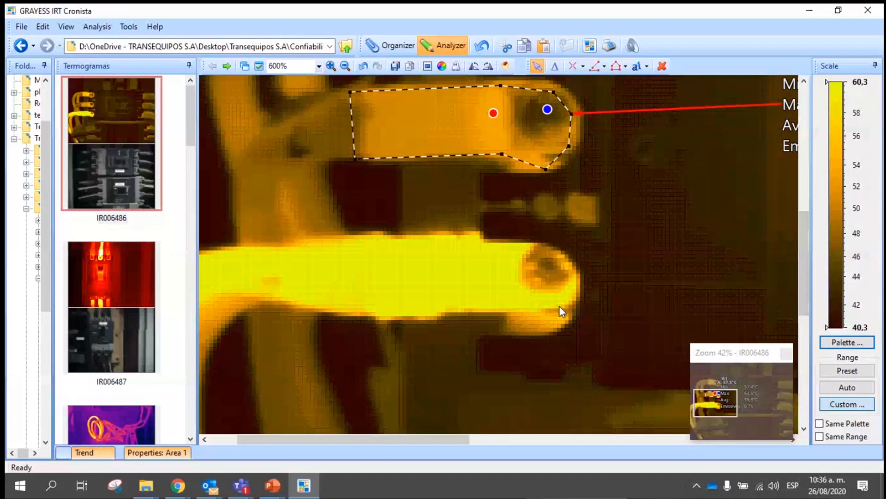
pyautogui.click(572, 67)
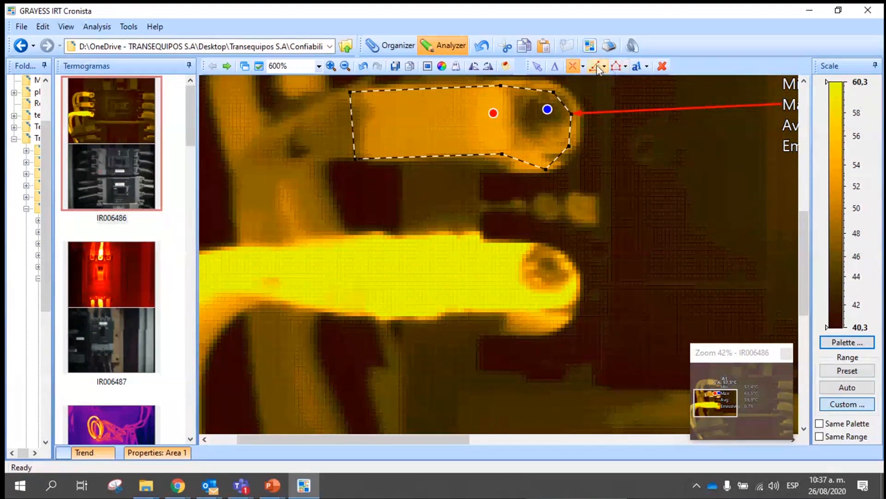
pyautogui.click(616, 67)
pyautogui.click(305, 247)
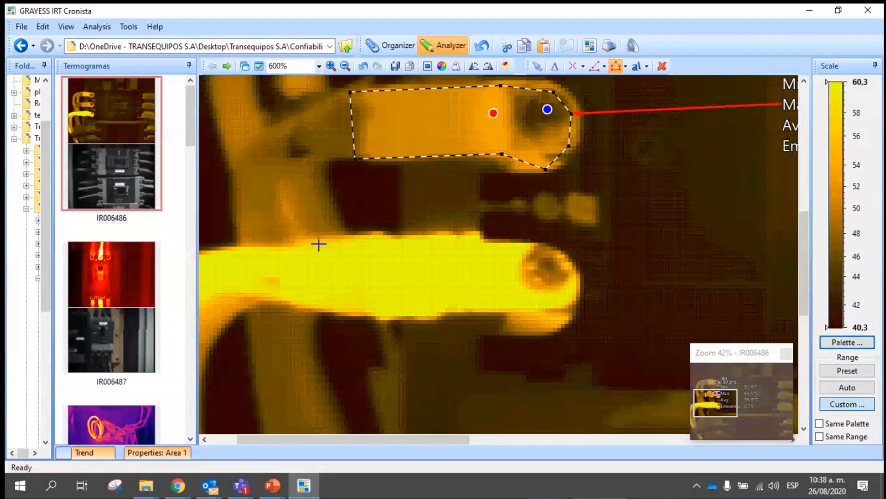
pyautogui.click(534, 246)
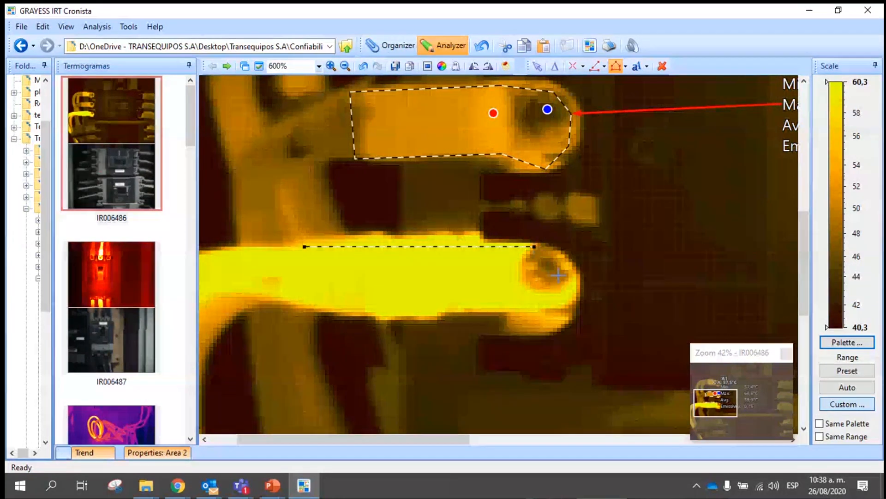
pyautogui.click(570, 286)
pyautogui.doubleClick(560, 308)
pyautogui.click(476, 309)
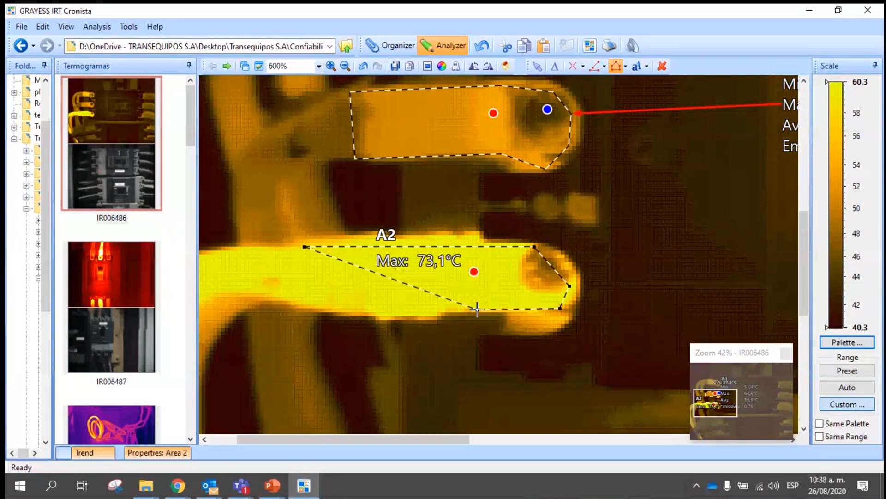
pyautogui.click(404, 315)
pyautogui.click(367, 314)
pyautogui.click(321, 308)
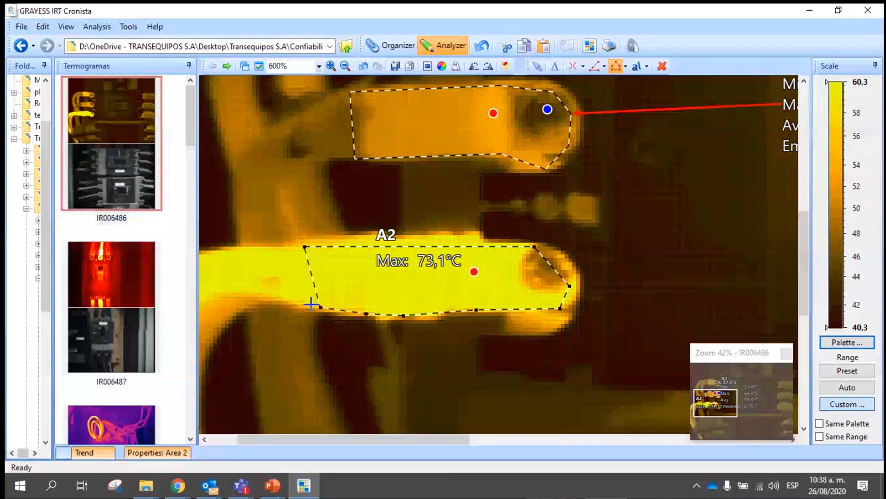
pyautogui.click(287, 299)
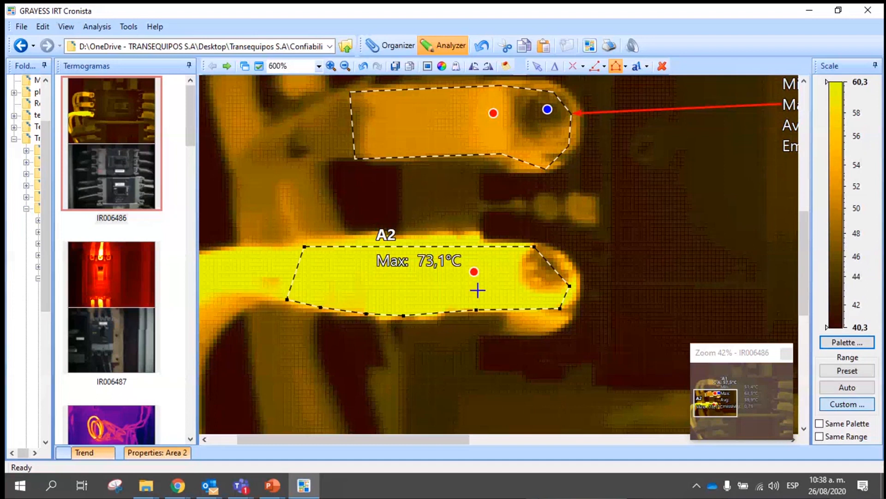
pyautogui.scroll(-3, 624, 273)
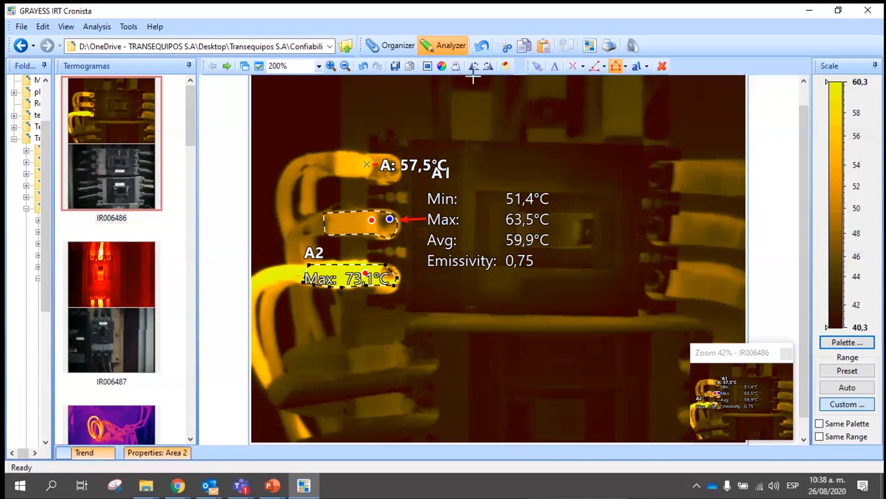
pyautogui.click(537, 66)
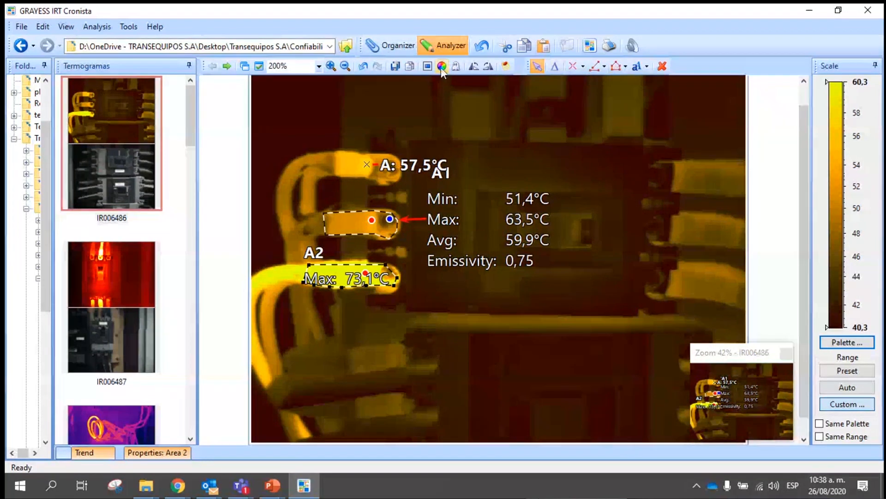
# Step: Try the infrared-to-visual transparency in the thermogram's Fusion settings and close them without applying
pyautogui.click(441, 66)
pyautogui.moveTo(402, 281); pyautogui.dragTo(182, 224)
pyautogui.click(69, 226)
pyautogui.moveTo(116, 256)
pyautogui.mouseDown()
pyautogui.moveTo(269, 257)
pyautogui.moveTo(293, 270)
pyautogui.moveTo(114, 260)
pyautogui.mouseUp()
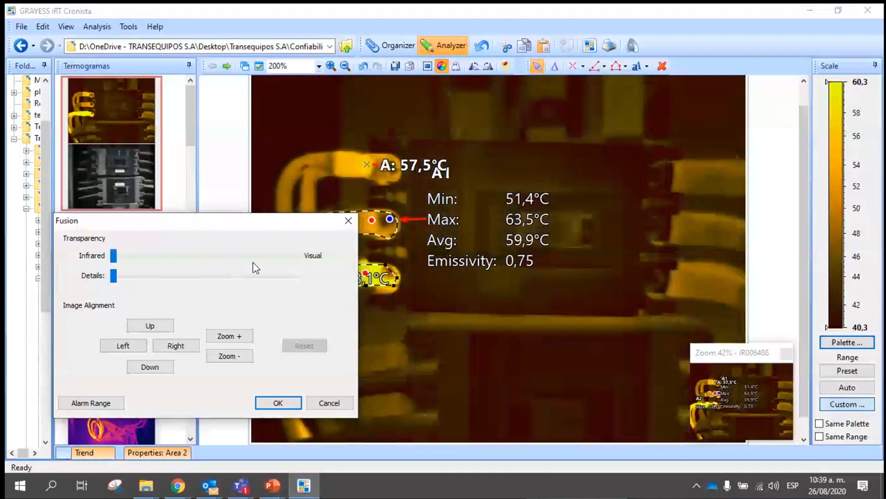
pyautogui.click(350, 222)
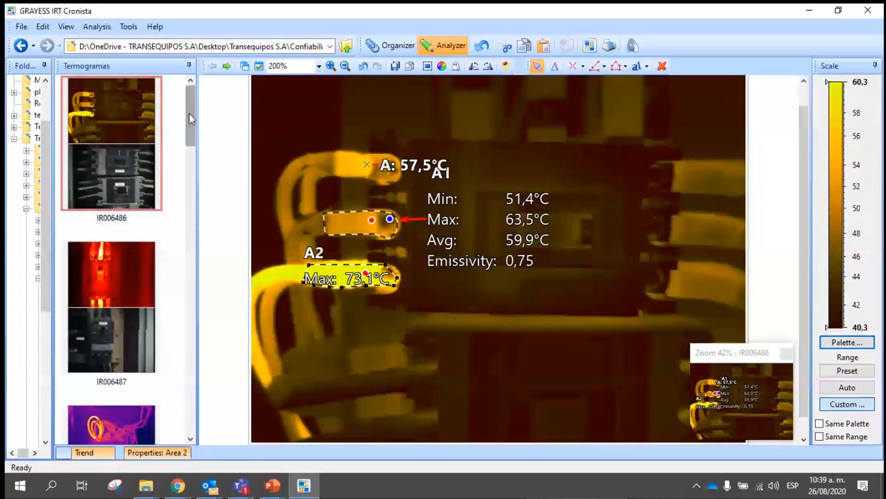
# Step: Open thermogram IRI0001390, which shows a terminal block with three cables, for analysis
pyautogui.moveTo(190, 112); pyautogui.dragTo(177, 387)
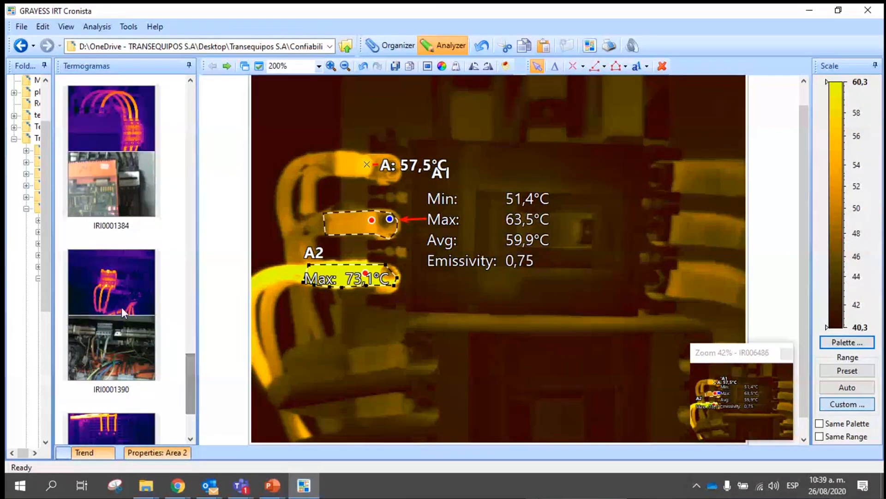
pyautogui.click(119, 296)
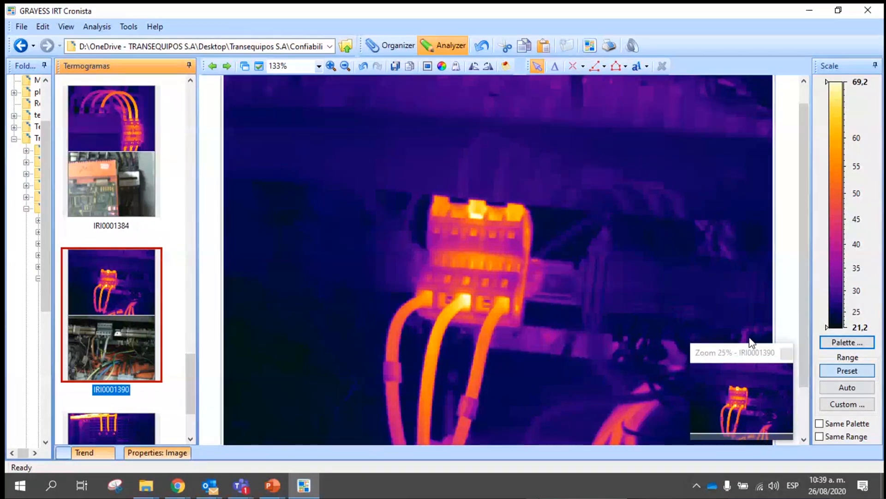
# Step: Blend infrared and visual slightly past halfway in thermogram IRI0001390's Fusion settings and adjust the visual image's vertical alignment
pyautogui.click(442, 68)
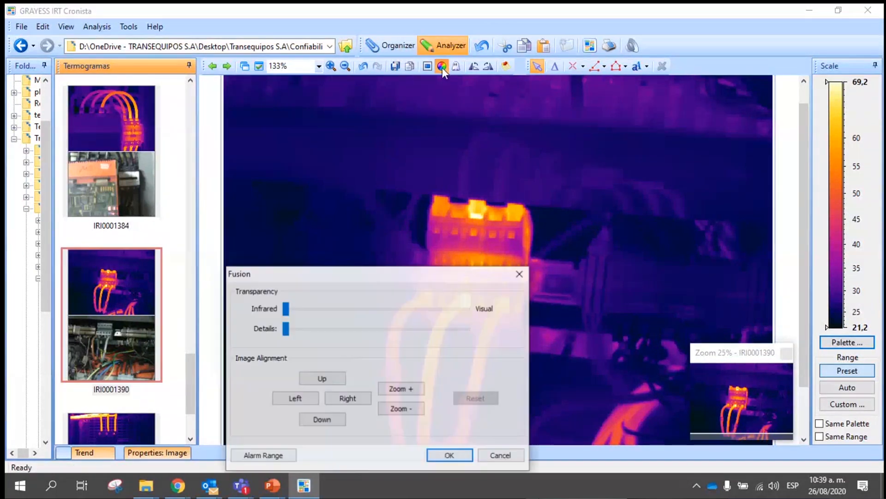
pyautogui.moveTo(382, 275); pyautogui.dragTo(170, 176)
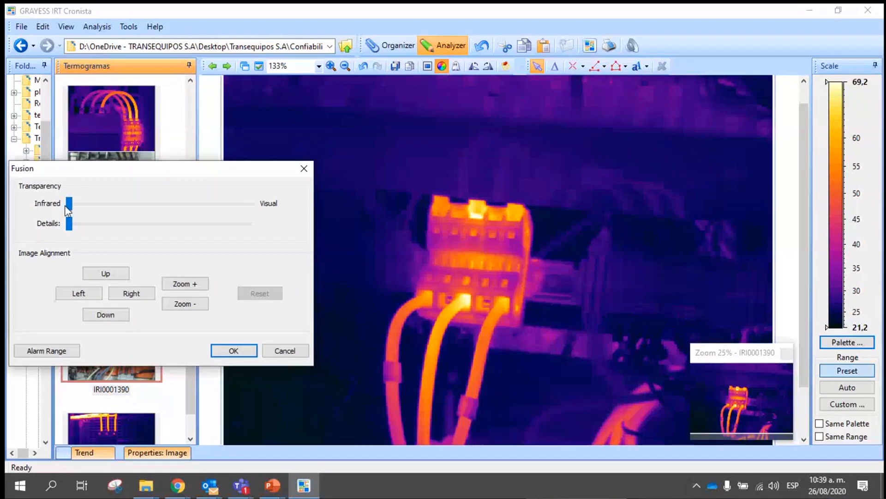
pyautogui.moveTo(69, 204); pyautogui.dragTo(175, 208)
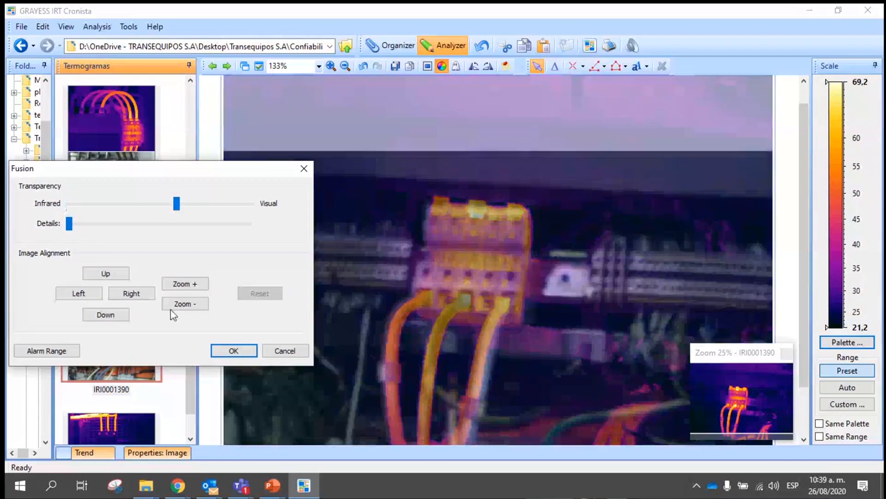
pyautogui.click(110, 314)
pyautogui.click(110, 314)
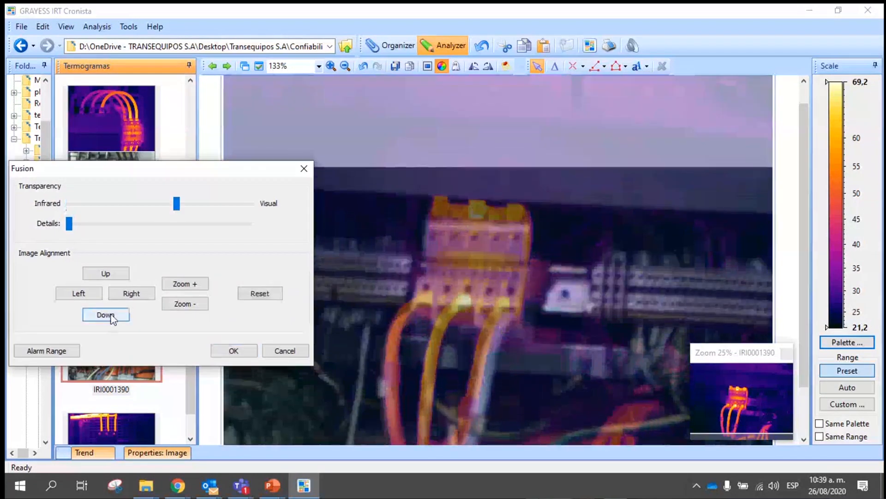
pyautogui.click(110, 314)
pyautogui.click(110, 315)
pyautogui.click(107, 273)
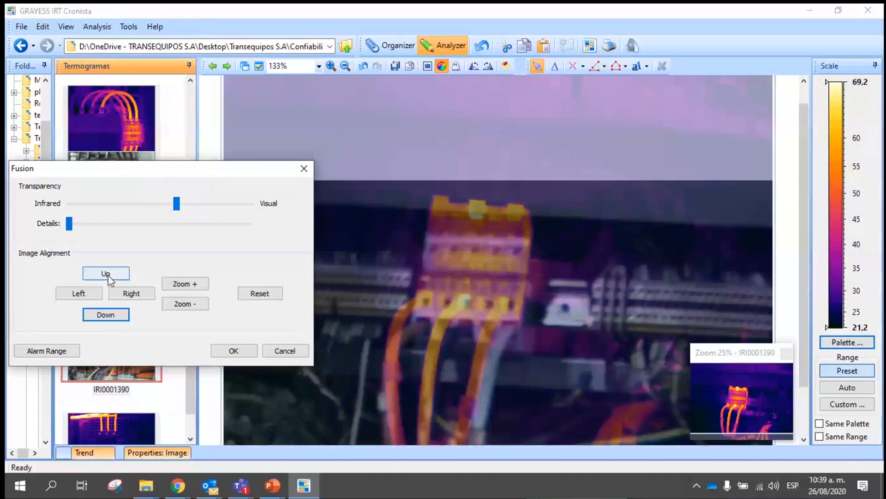
pyautogui.click(108, 276)
# Step: Shift the visual image left until it is clearly offset from the infrared terminal block
pyautogui.click(80, 294)
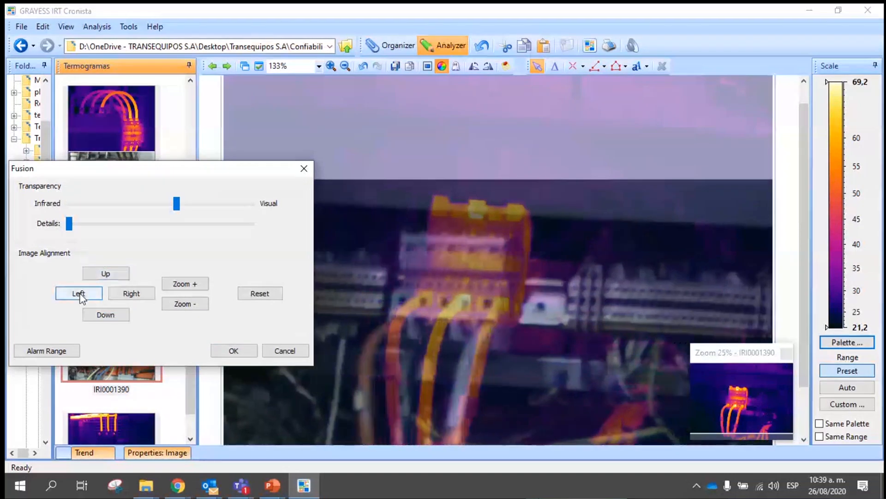
pyautogui.click(79, 294)
pyautogui.click(80, 295)
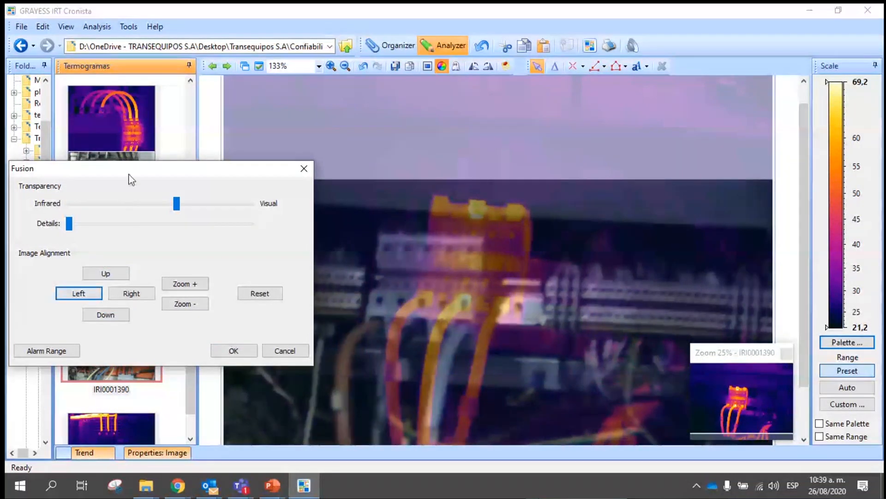
pyautogui.moveTo(132, 177); pyautogui.dragTo(150, 57)
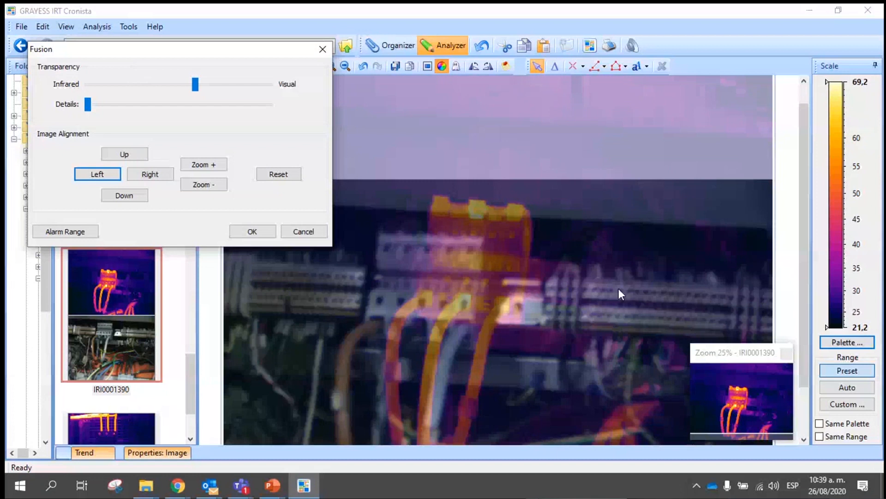
# Step: Vary the fusion transparency toward visual and back toward infrared to compare the offset between the two terminal blocks
pyautogui.moveTo(236, 54); pyautogui.dragTo(148, 191)
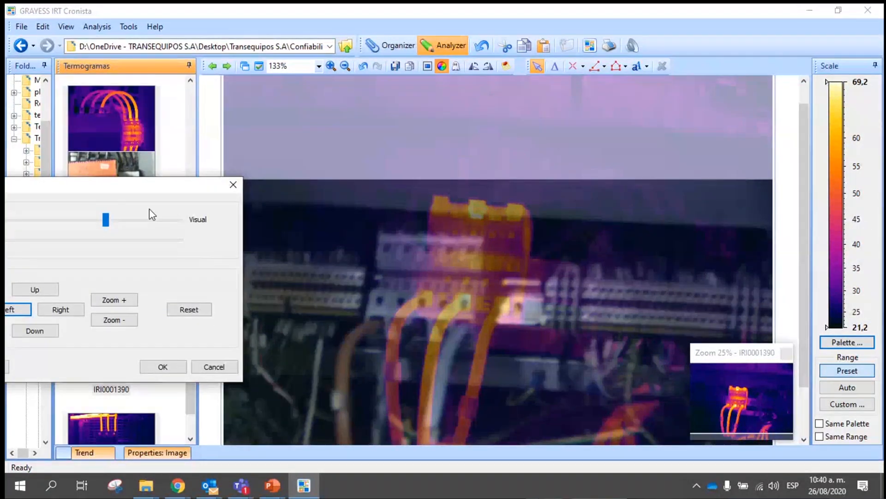
pyautogui.moveTo(150, 186); pyautogui.dragTo(248, 186)
pyautogui.moveTo(203, 222); pyautogui.dragTo(239, 220)
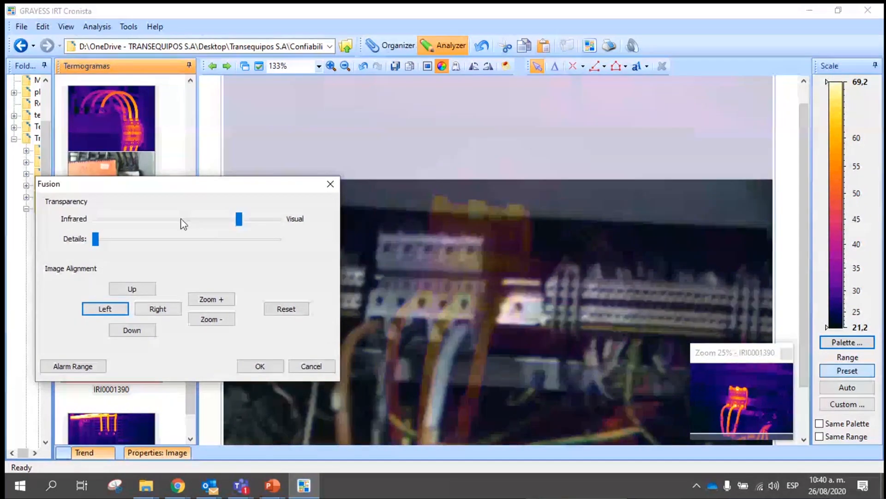
pyautogui.moveTo(184, 224); pyautogui.dragTo(158, 226)
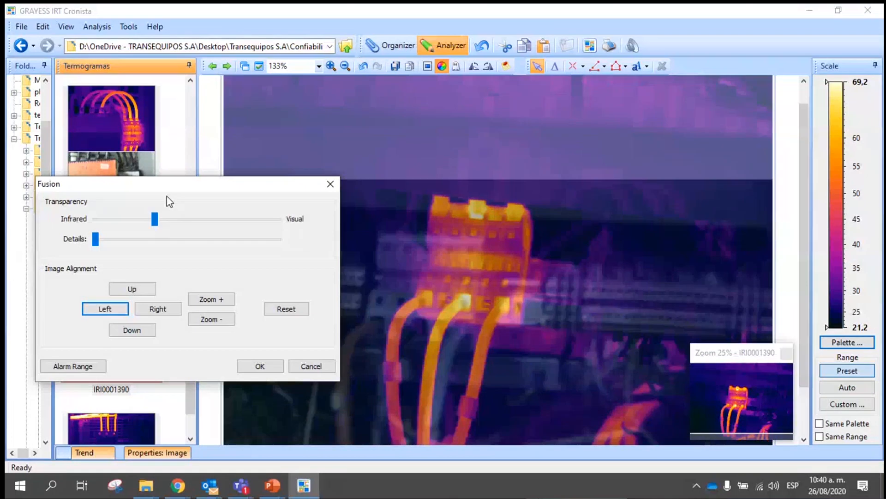
# Step: Shift the visual image right until its terminal block lies over the infrared one
pyautogui.moveTo(174, 190); pyautogui.dragTo(134, 81)
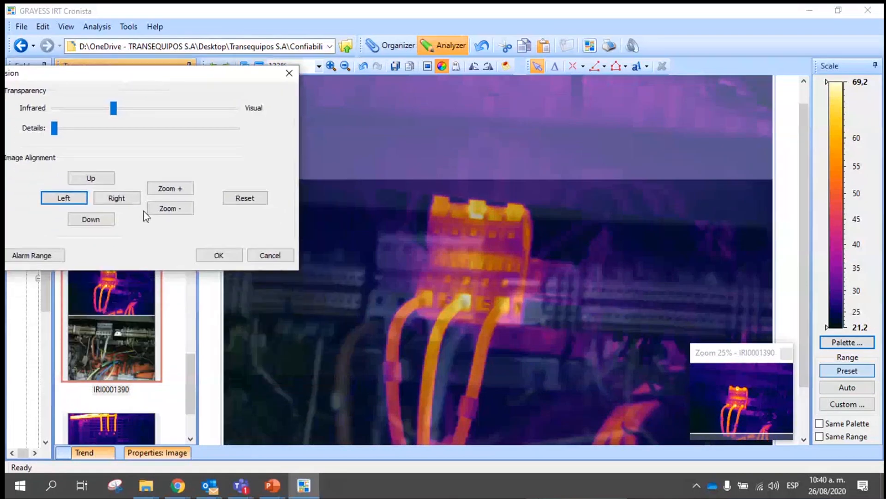
pyautogui.click(124, 200)
pyautogui.click(123, 200)
pyautogui.click(124, 200)
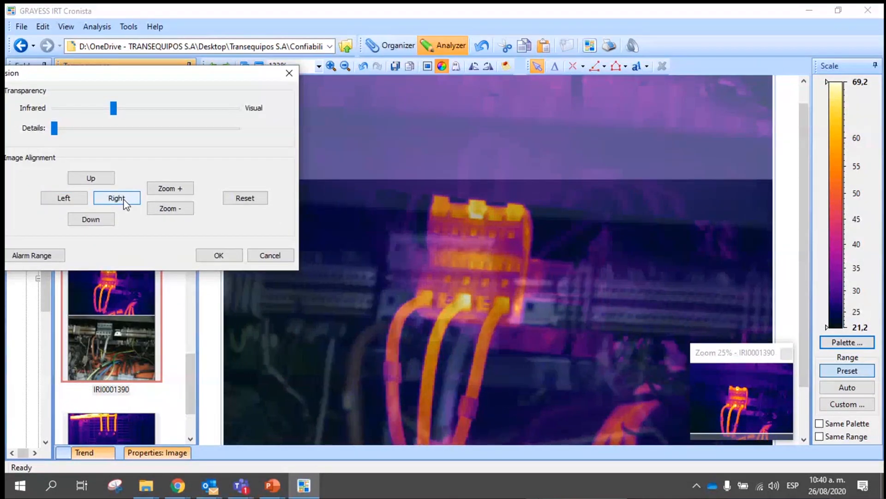
pyautogui.click(124, 200)
pyautogui.click(124, 199)
pyautogui.click(123, 200)
pyautogui.click(124, 200)
pyautogui.click(124, 200)
# Step: Shift the visual image up to match the height of the infrared terminal block
pyautogui.click(102, 181)
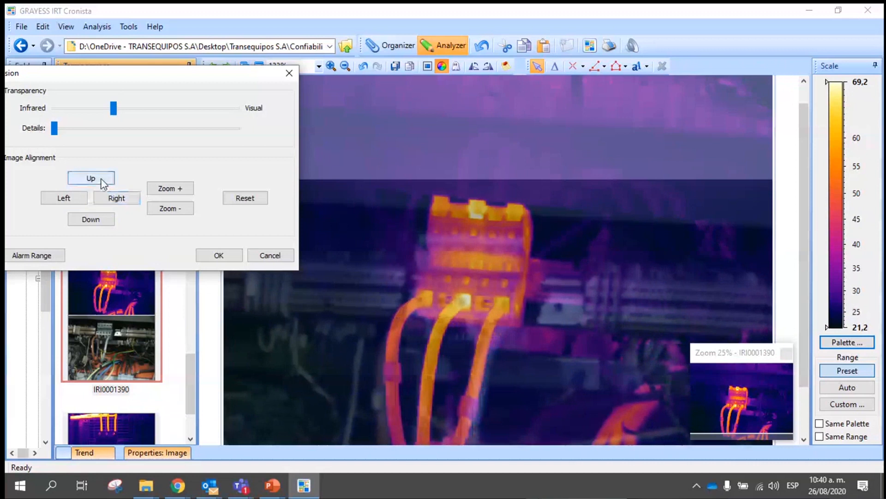
pyautogui.click(103, 183)
pyautogui.click(102, 184)
pyautogui.click(102, 184)
pyautogui.click(103, 183)
pyautogui.click(102, 184)
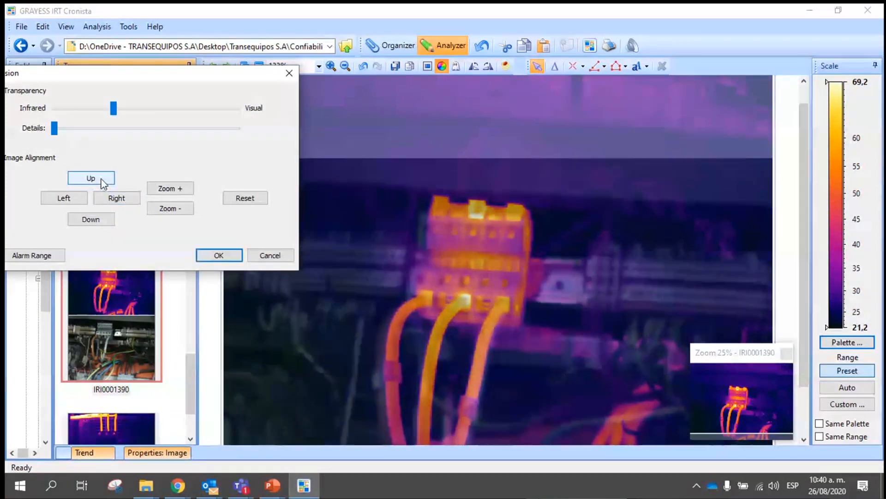
# Step: Fine-tune the visual image's horizontal alignment with small shifts right and back left over the infrared cables
pyautogui.click(117, 201)
pyautogui.click(116, 202)
pyautogui.click(116, 202)
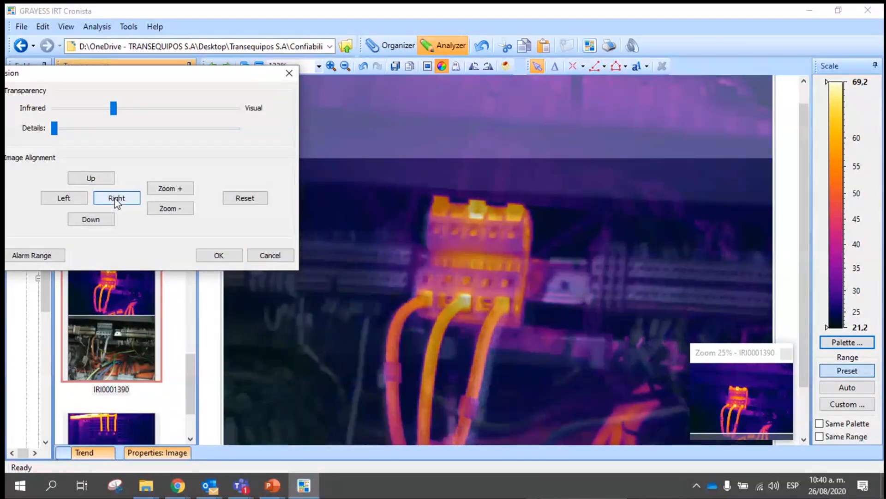
pyautogui.click(117, 202)
pyautogui.click(64, 197)
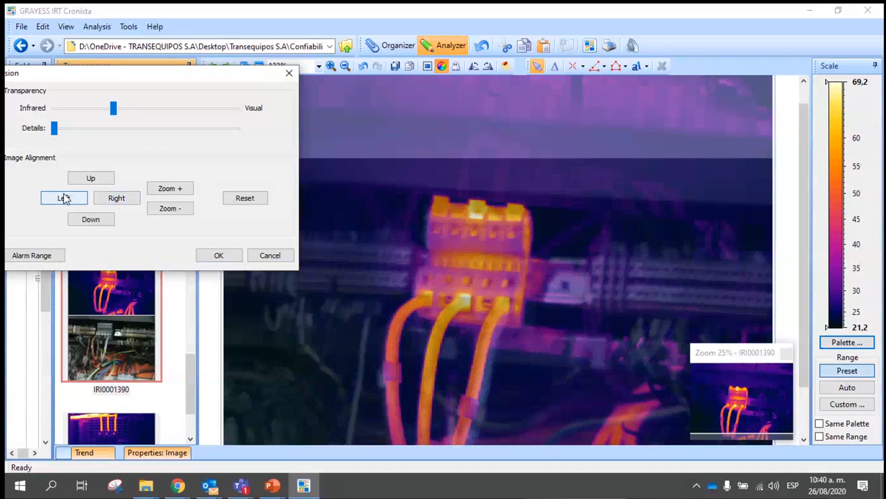
pyautogui.click(65, 199)
pyautogui.click(65, 199)
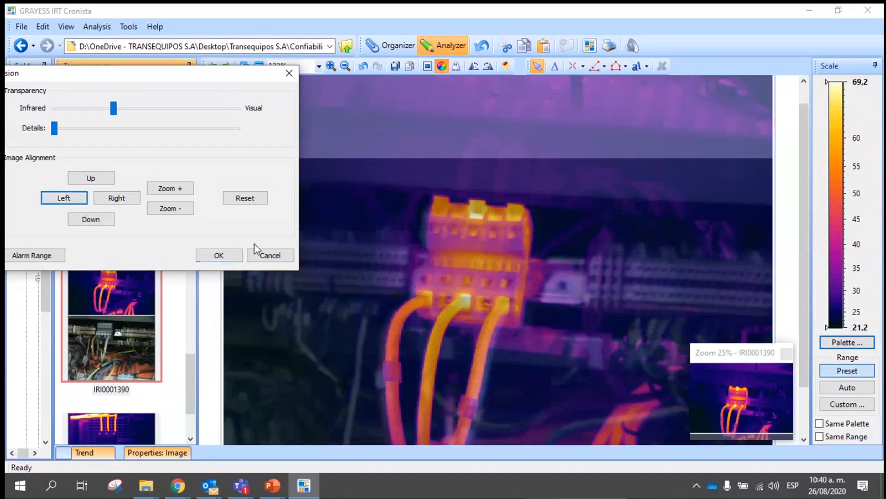
# Step: Compare the aligned images by setting the fusion transparency to full infrared and to full visual
pyautogui.moveTo(214, 80); pyautogui.dragTo(271, 66)
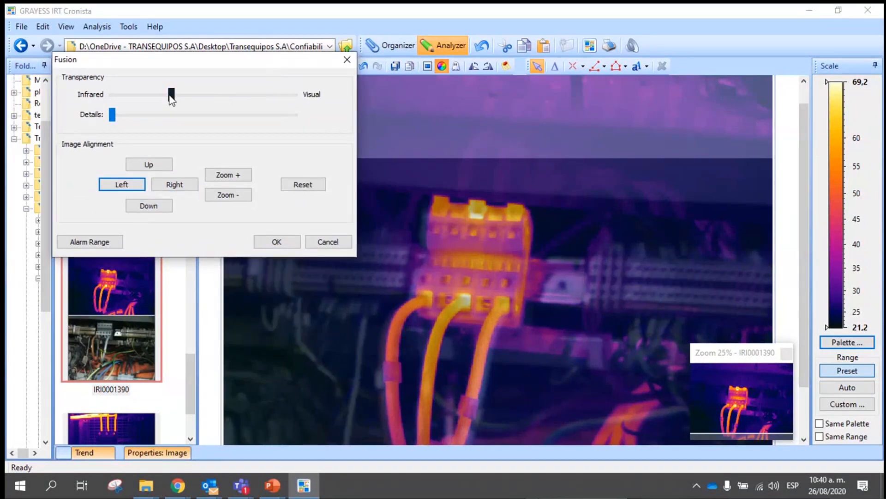
pyautogui.moveTo(168, 94); pyautogui.dragTo(111, 102)
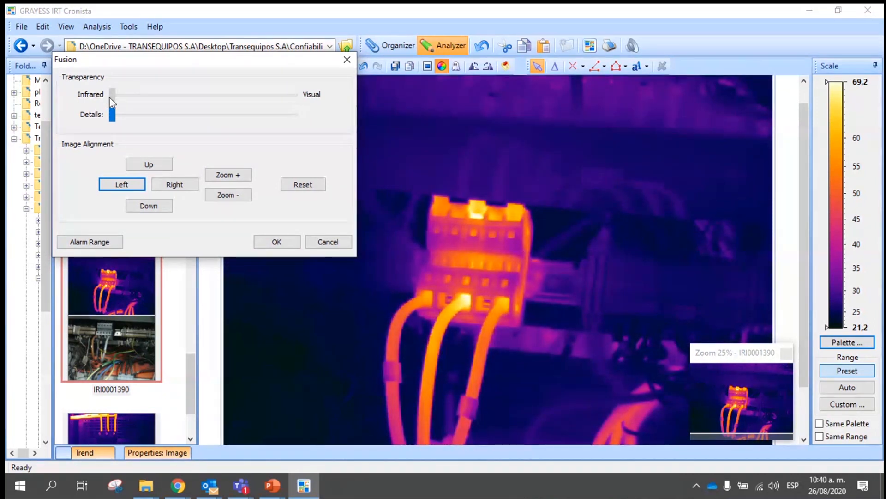
pyautogui.moveTo(112, 102); pyautogui.dragTo(312, 116)
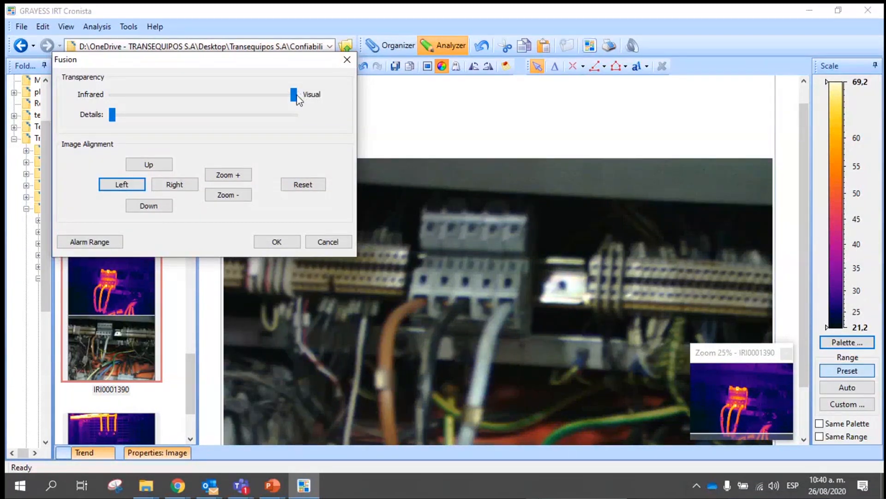
# Step: Return the transparency to full infrared, try Details at maximum and minimum, and apply the Fusion settings at minimum
pyautogui.moveTo(295, 94); pyautogui.dragTo(284, 133)
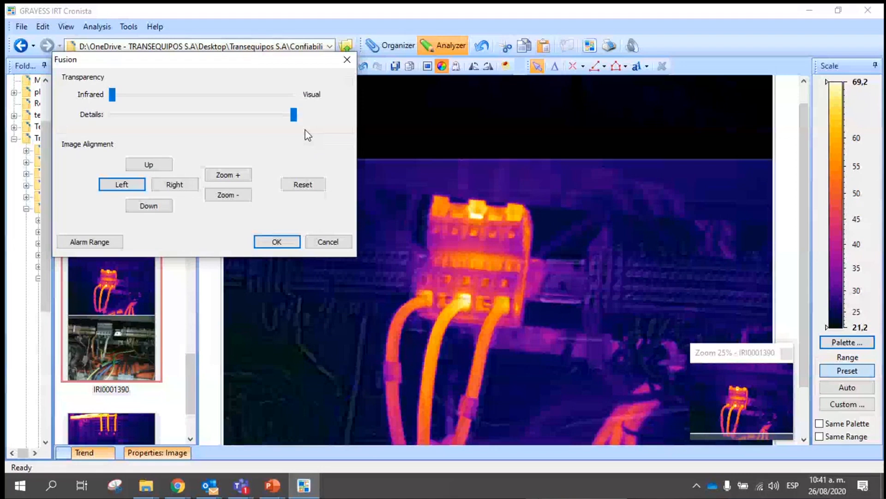
pyautogui.moveTo(296, 118); pyautogui.dragTo(91, 123)
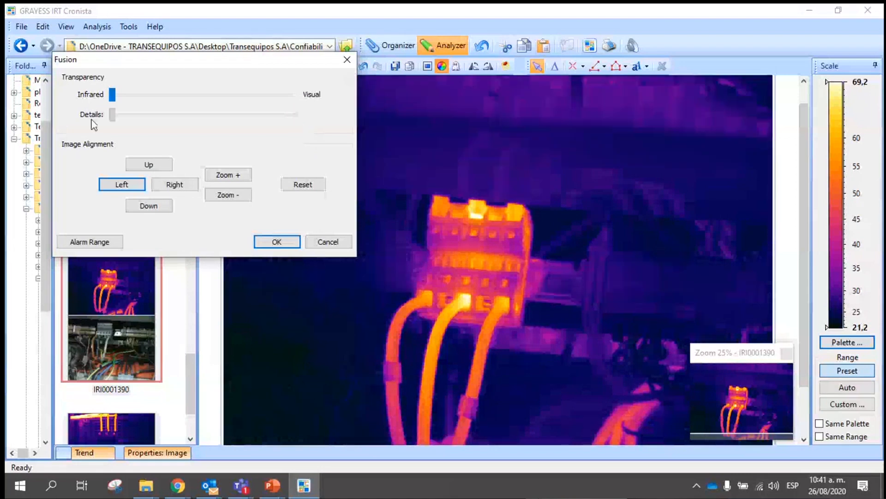
pyautogui.click(276, 243)
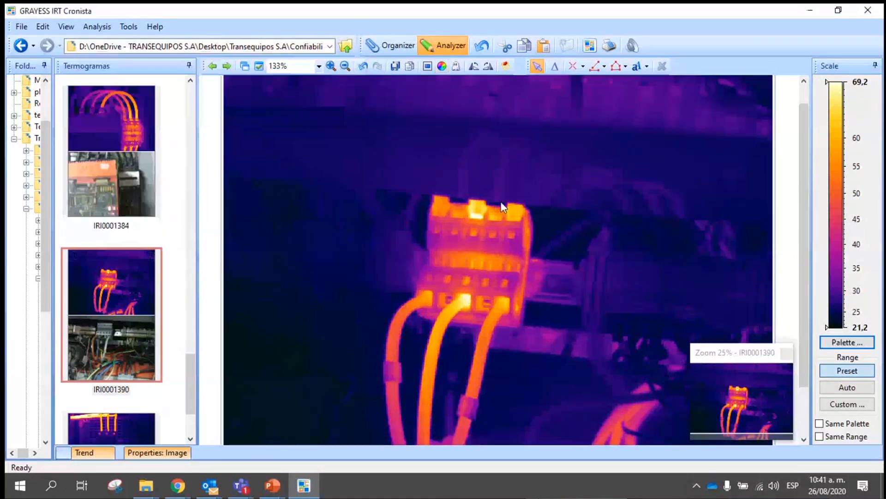
# Step: Turn on the overlay of visual contour details on thermogram IRI0001390
pyautogui.click(457, 68)
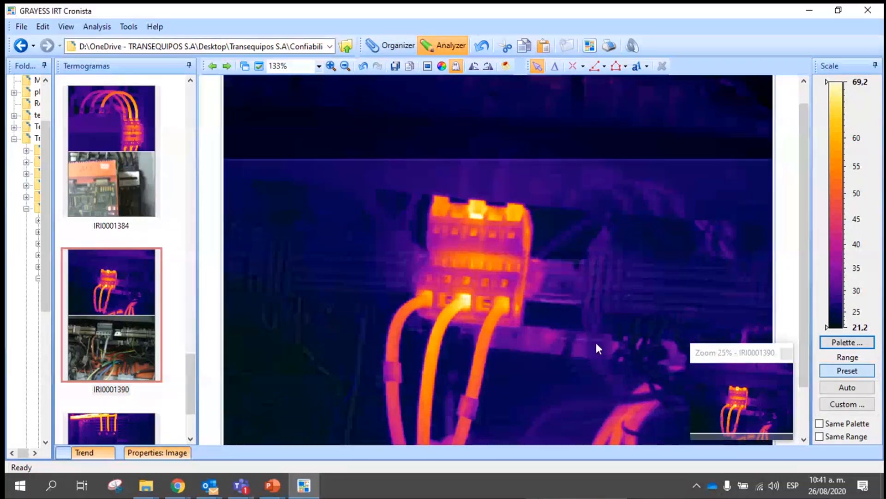
pyautogui.click(758, 355)
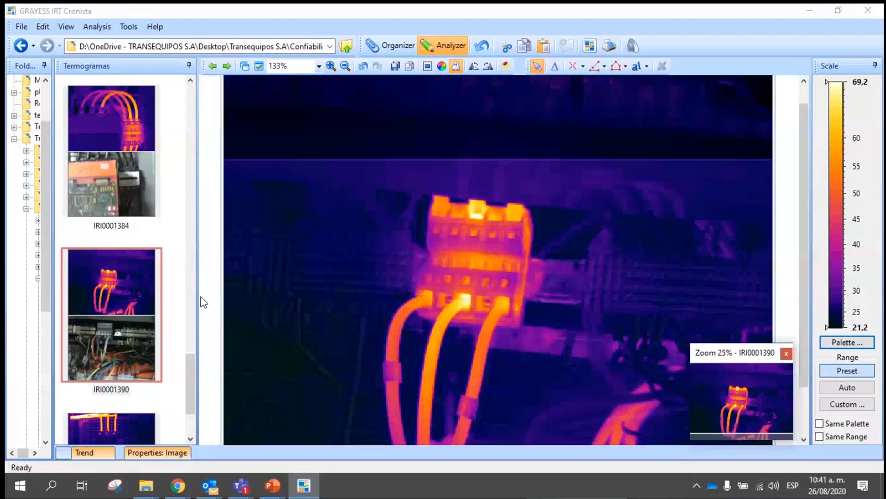
# Step: View thermograms IRI0001384 and IRI0001507 and open IR006496, which shows the looped wires above three fuses
pyautogui.click(120, 134)
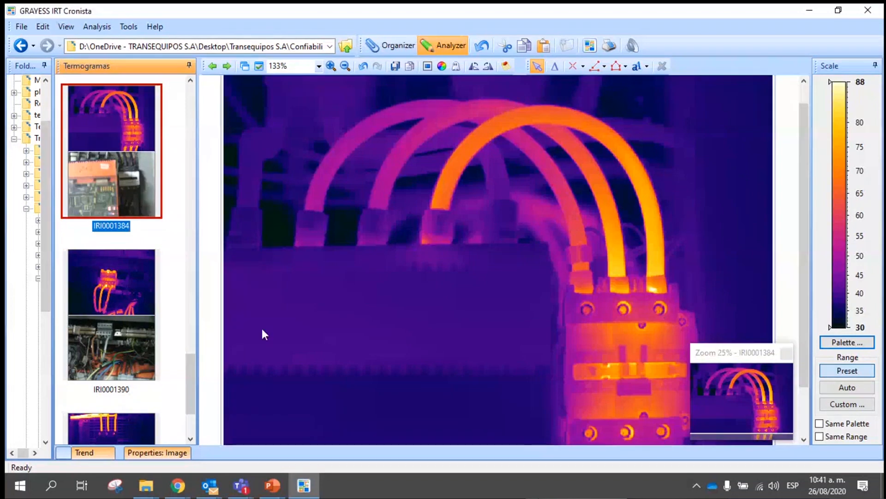
pyautogui.moveTo(191, 394); pyautogui.dragTo(190, 412)
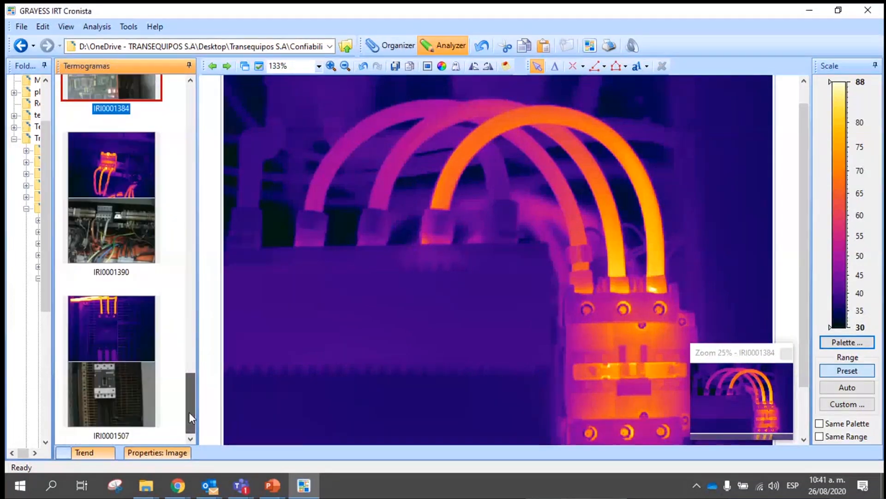
pyautogui.click(97, 322)
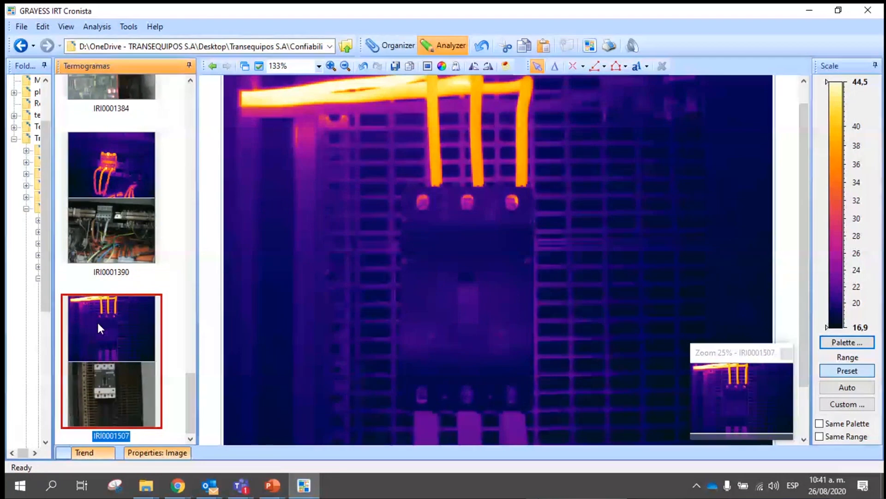
pyautogui.moveTo(191, 403); pyautogui.dragTo(220, 149)
pyautogui.click(112, 223)
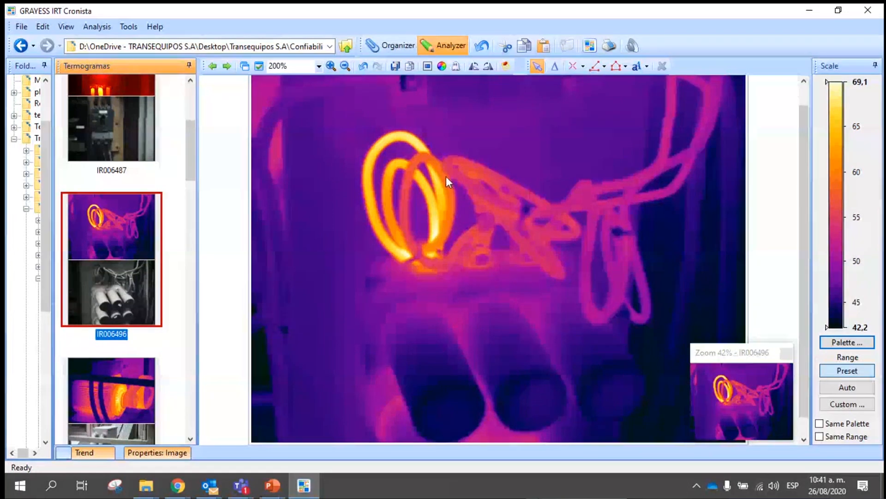
# Step: Check the Fusion settings of thermogram IR006496 and close them without applying
pyautogui.click(442, 67)
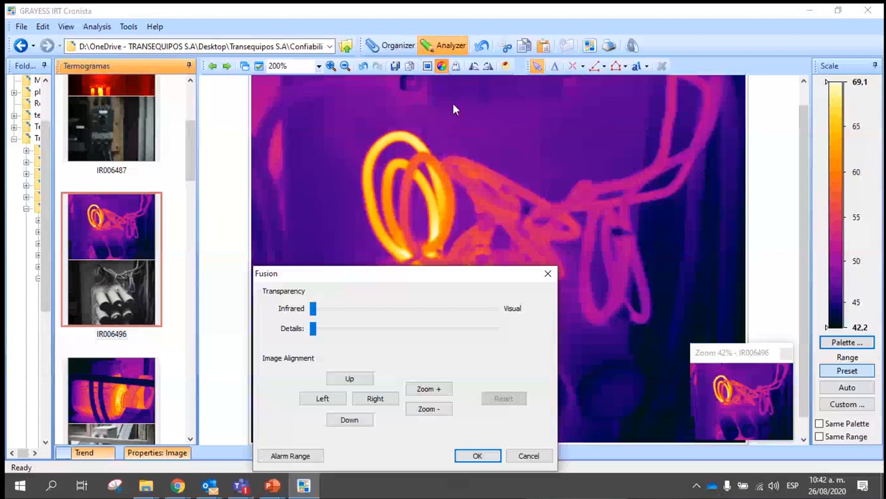
pyautogui.moveTo(405, 280); pyautogui.dragTo(218, 196)
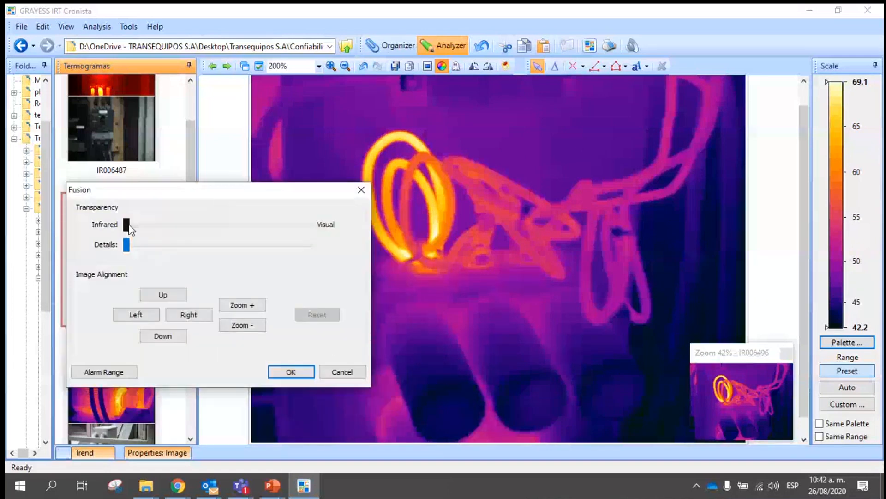
pyautogui.click(361, 194)
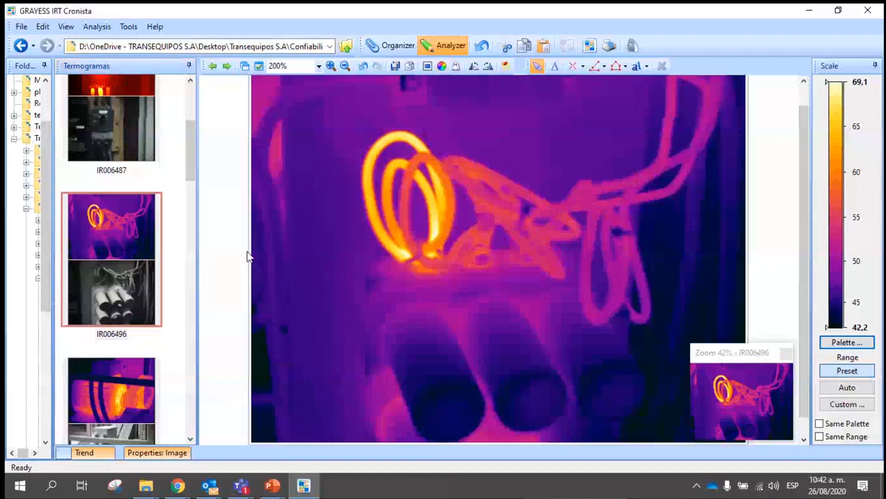
# Step: Open thermogram IRI0001507, which shows a breaker with three cables, for analysis
pyautogui.scroll(-10, 134, 309)
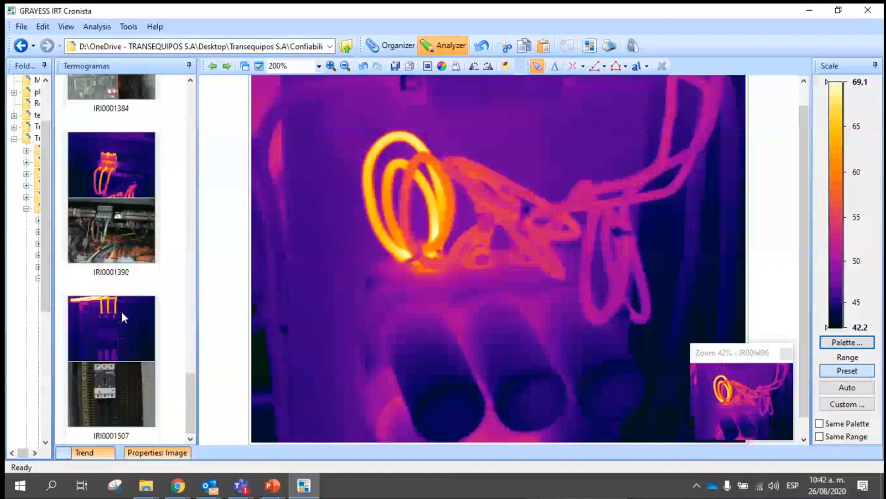
pyautogui.click(121, 312)
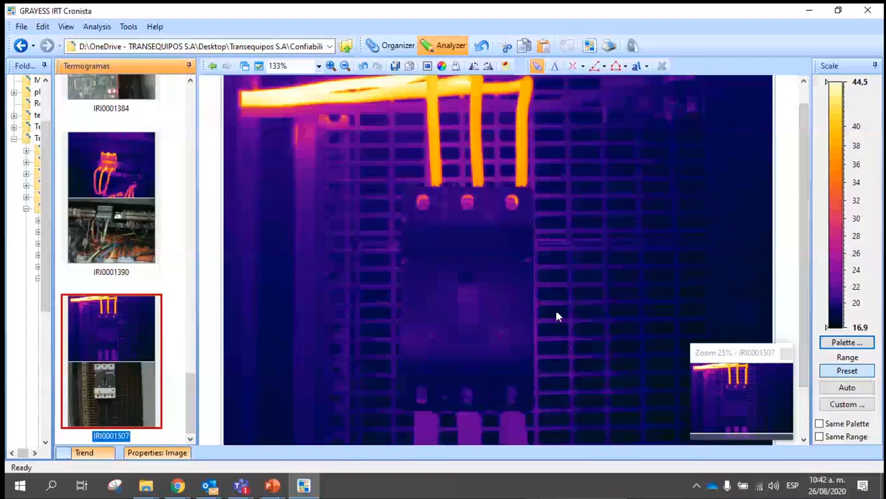
# Step: Examine the breaker, its terminals and the cables above and below it in thermogram IRI0001507
pyautogui.scroll(1, 555, 309)
pyautogui.scroll(-2, 557, 309)
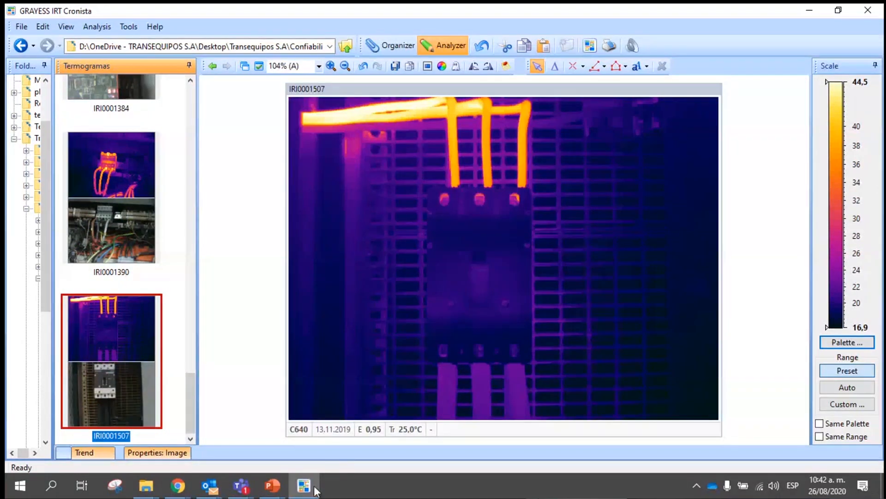
pyautogui.moveTo(298, 491)
pyautogui.scroll(1, 584, 330)
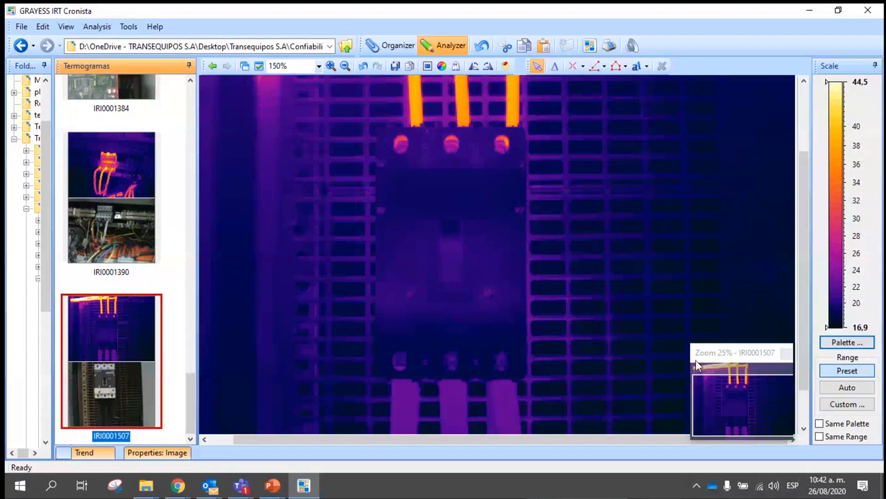
pyautogui.moveTo(805, 237); pyautogui.dragTo(793, 289)
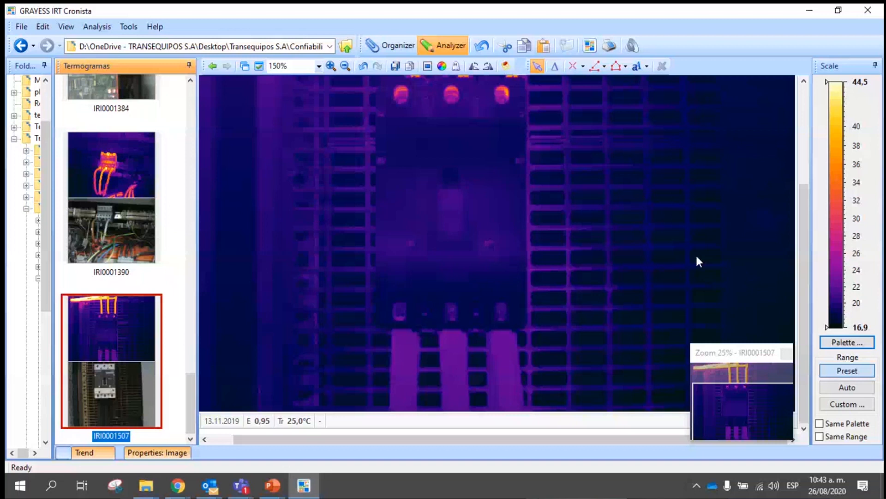
pyautogui.moveTo(802, 251); pyautogui.dragTo(446, 146)
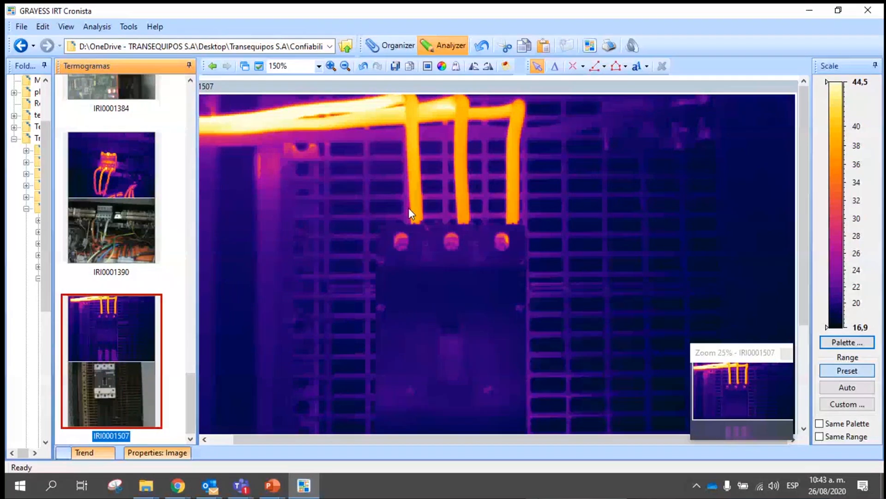
pyautogui.scroll(-4, 417, 186)
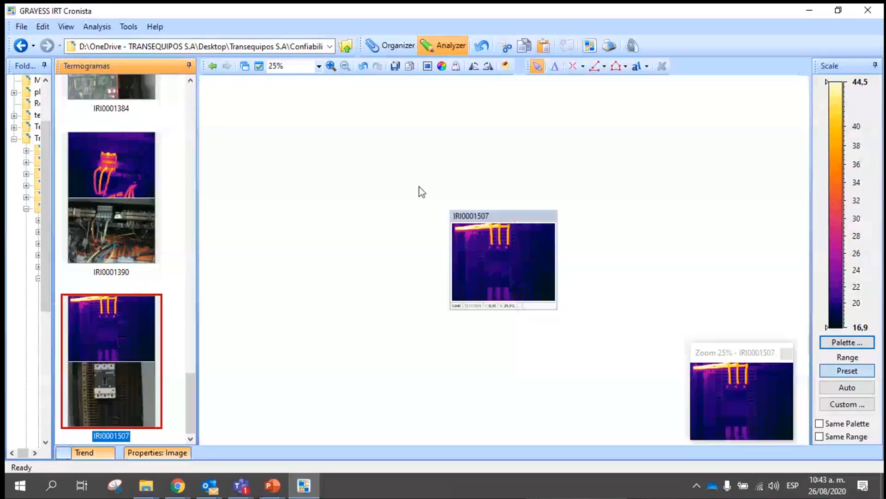
pyautogui.doubleClick(440, 206)
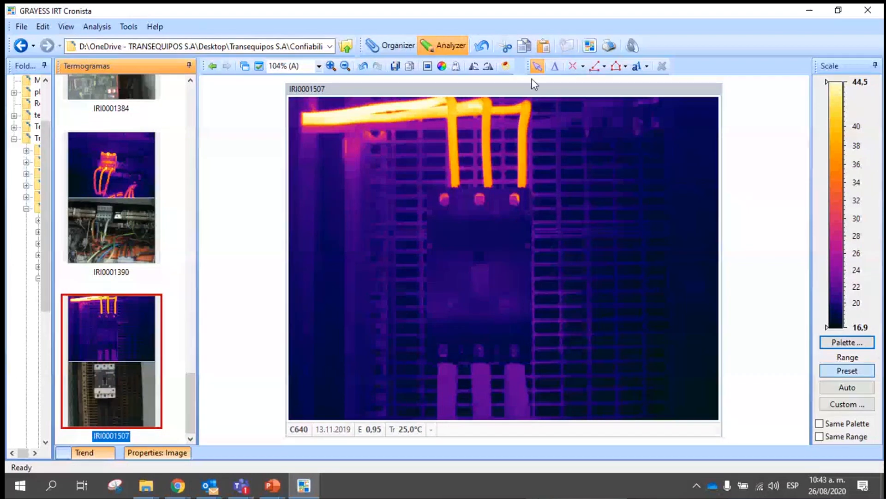
# Step: Measure the first cable's temperature with one spot above and one below the breaker in IRI0001507, and delete both spots
pyautogui.click(573, 66)
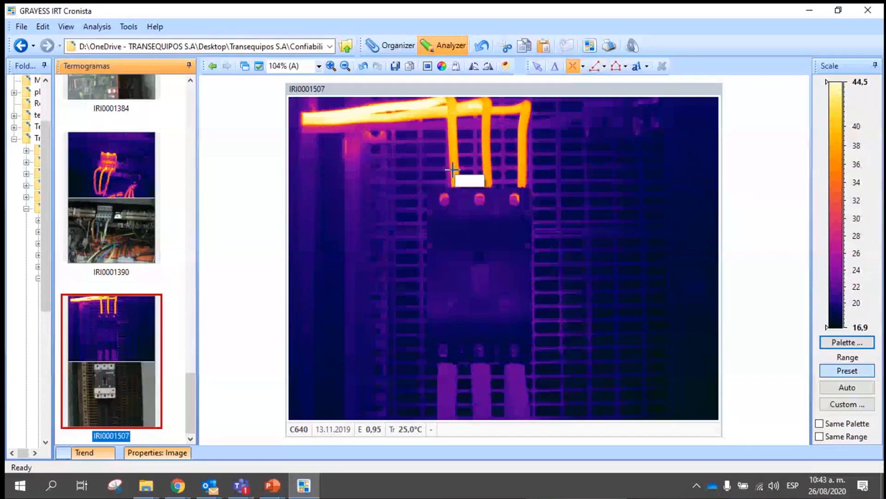
pyautogui.click(455, 168)
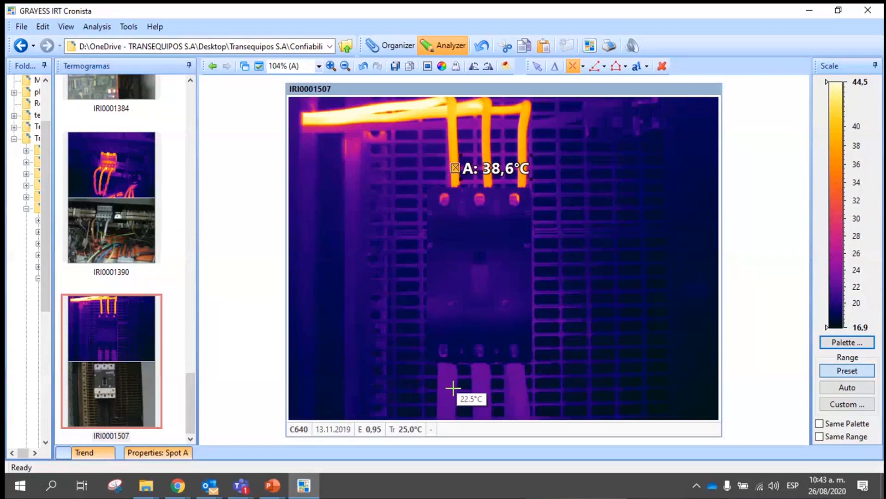
pyautogui.click(448, 382)
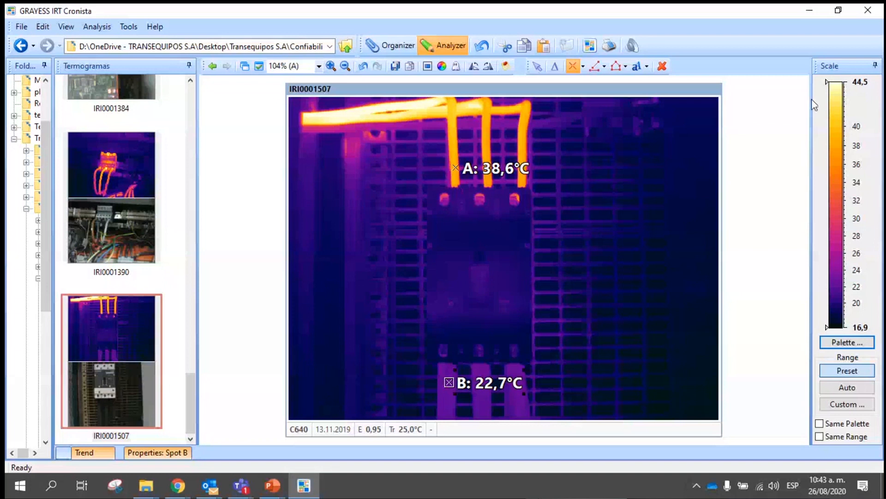
pyautogui.press('Delete')
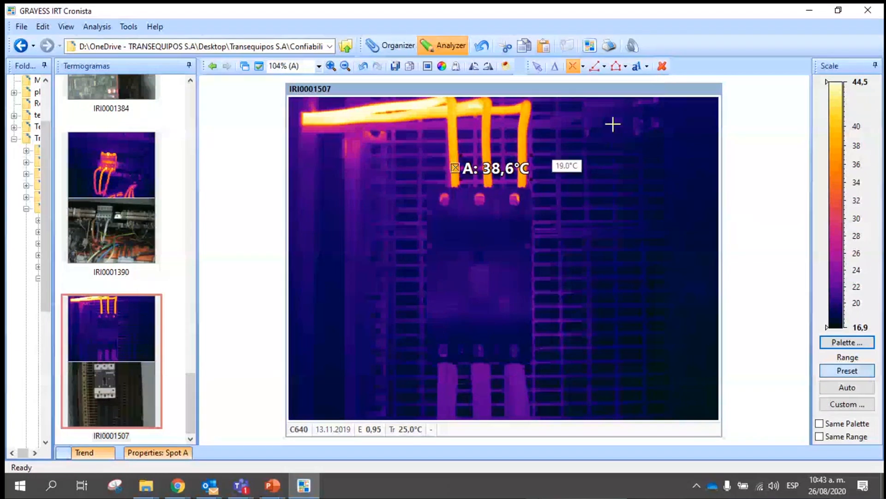
pyautogui.click(663, 68)
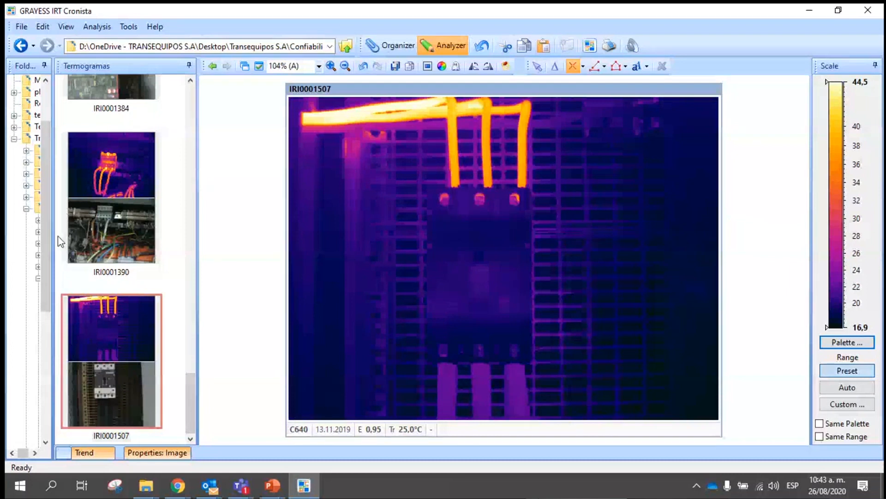
# Step: Open the Tendencia folder, saving the pending changes to all thermograms, and show its trend chart
pyautogui.moveTo(53, 237); pyautogui.dragTo(169, 241)
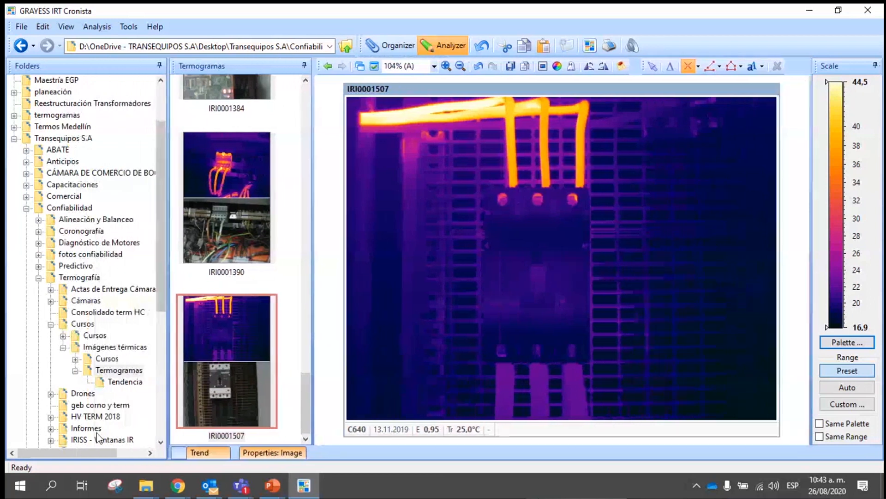
pyautogui.click(125, 381)
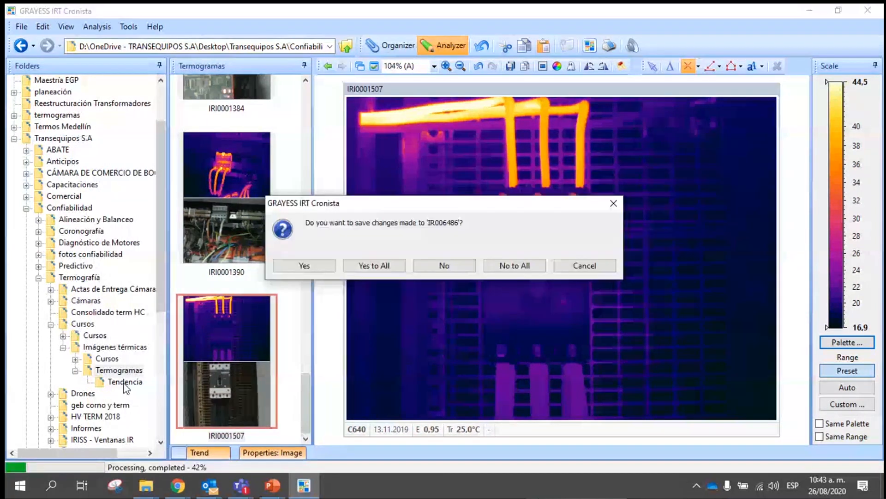
pyautogui.click(370, 268)
pyautogui.moveTo(169, 329); pyautogui.dragTo(68, 330)
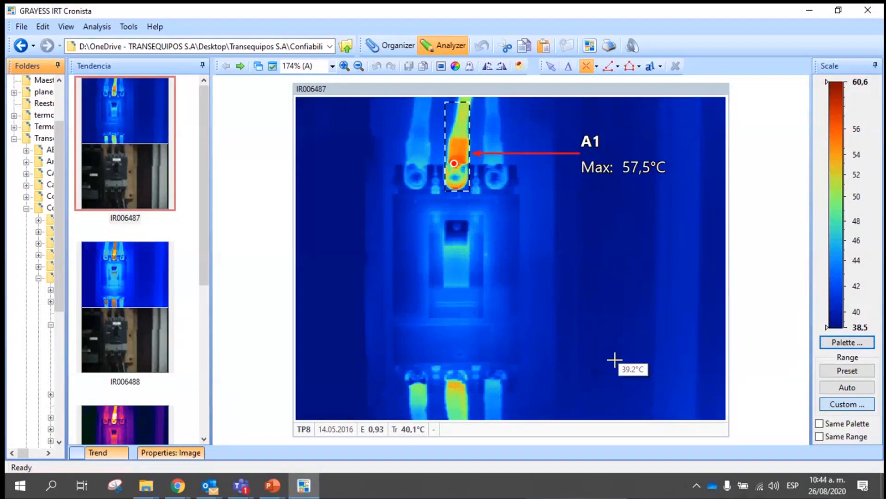
pyautogui.click(102, 454)
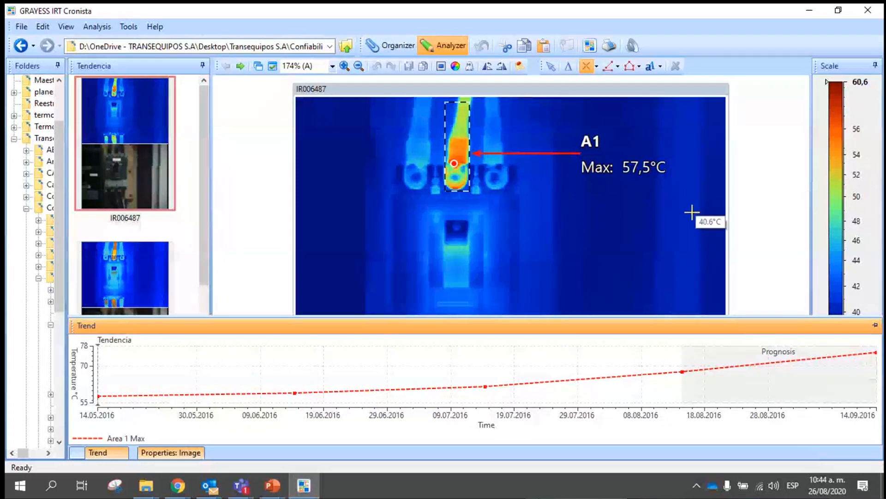
pyautogui.click(546, 266)
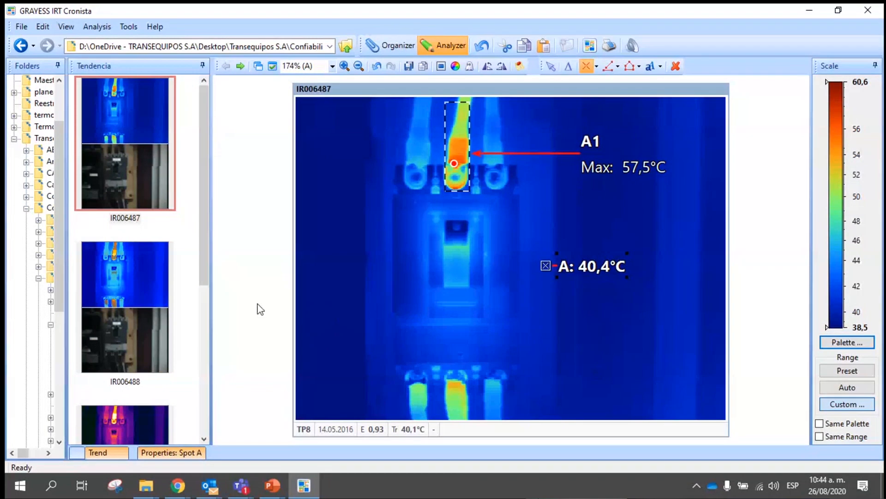
# Step: Compare the breaker's maximum temperature in area A1 across thermograms IR006487, IR006488 and IR006490
pyautogui.click(146, 299)
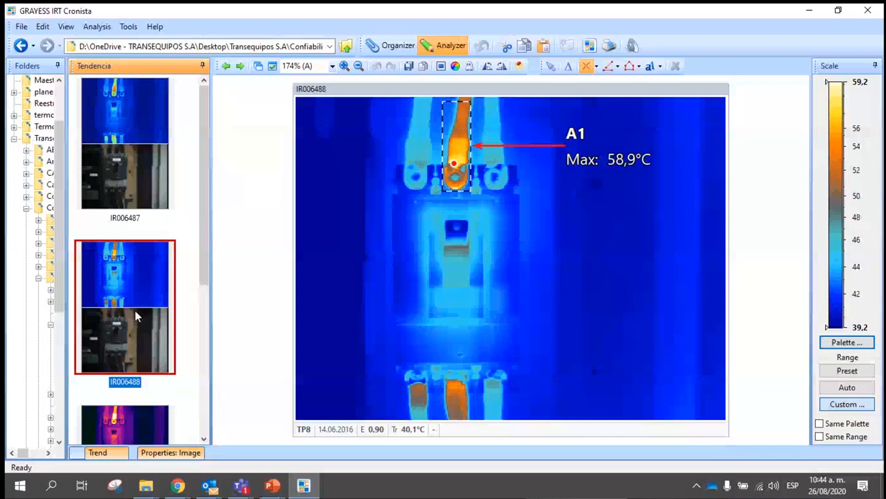
pyautogui.scroll(-3, 135, 310)
pyautogui.scroll(3, 135, 314)
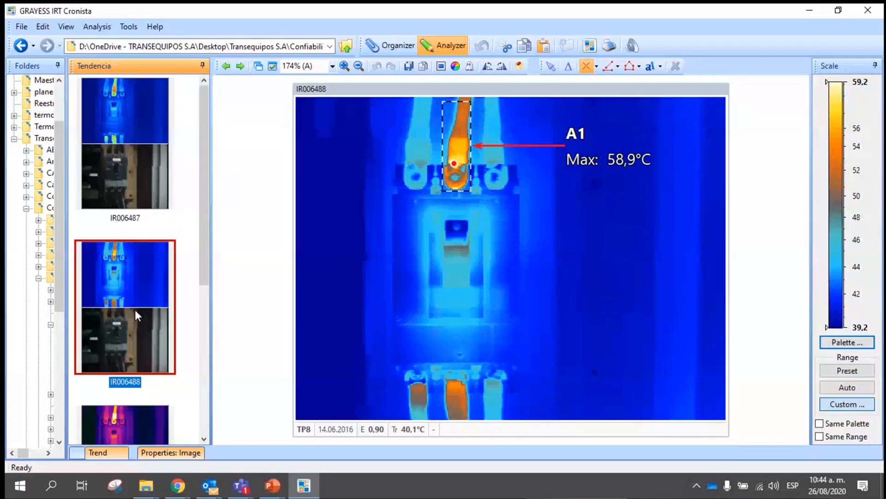
pyautogui.click(145, 131)
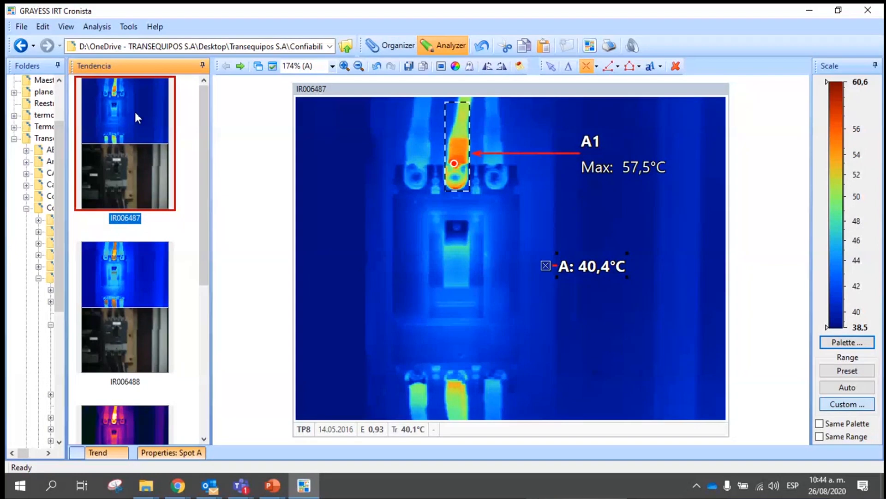
pyautogui.click(129, 274)
pyautogui.scroll(-5, 141, 323)
pyautogui.click(143, 337)
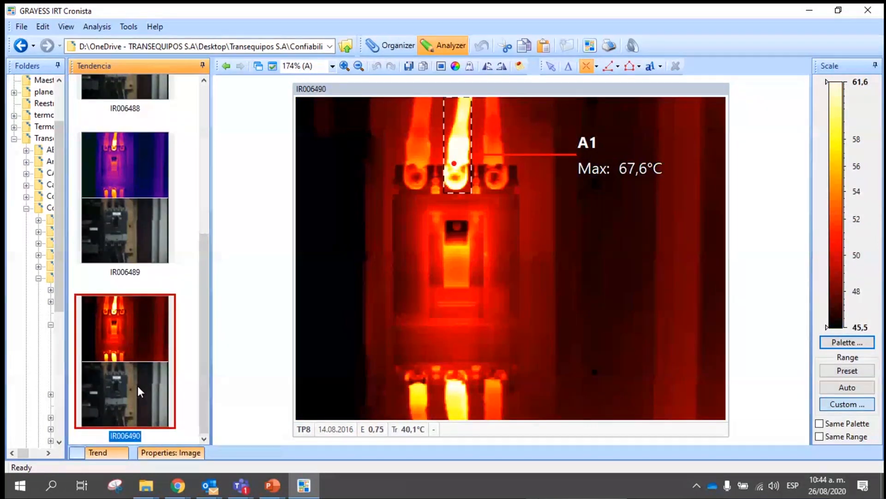
pyautogui.scroll(5, 138, 386)
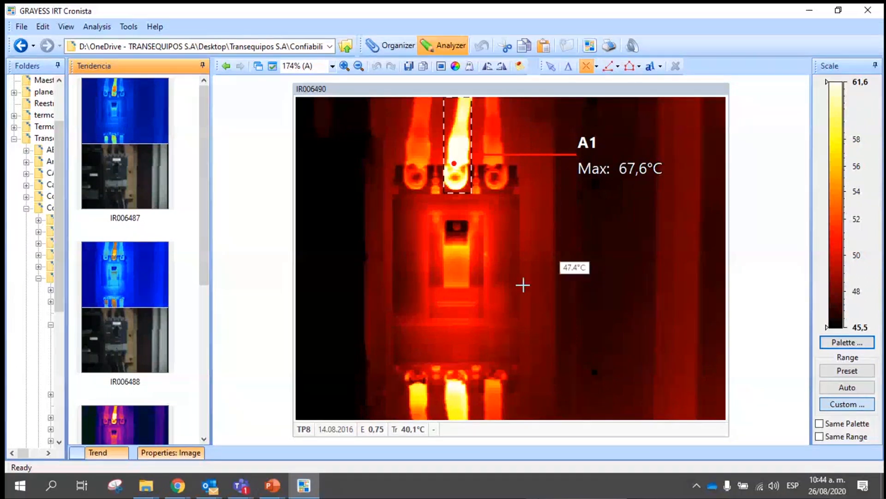
# Step: Show the trend chart again and read the Area 1 maximum temperature at each inspection date
pyautogui.click(107, 453)
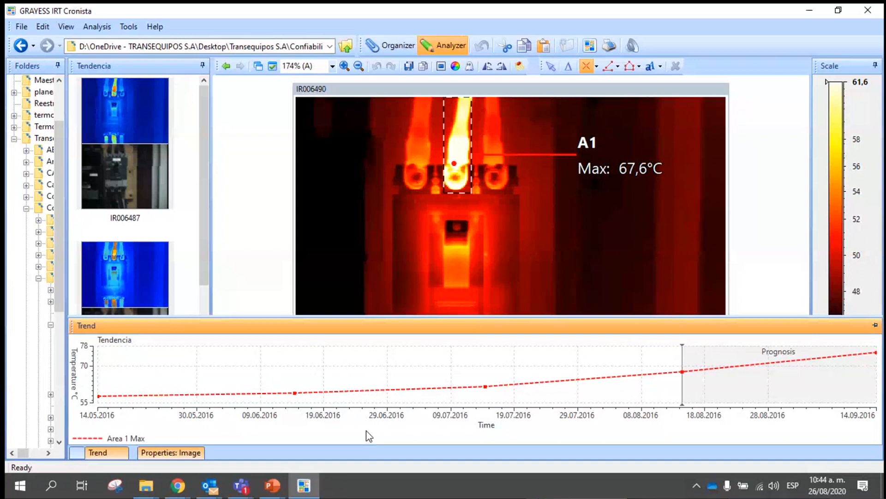
pyautogui.moveTo(189, 381)
pyautogui.moveTo(98, 397)
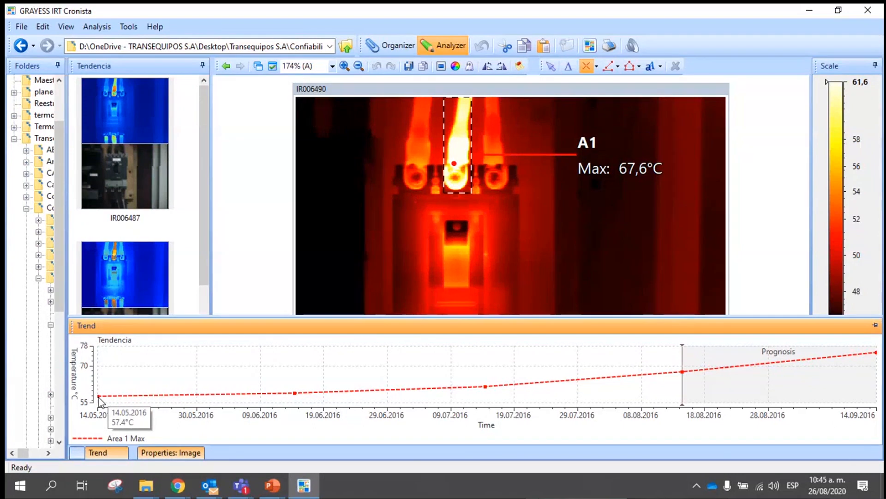
pyautogui.moveTo(301, 389)
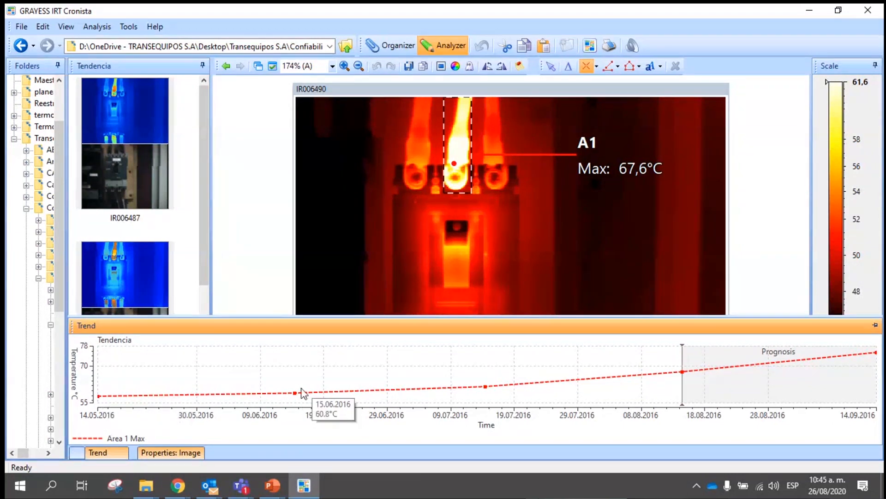
pyautogui.moveTo(485, 388)
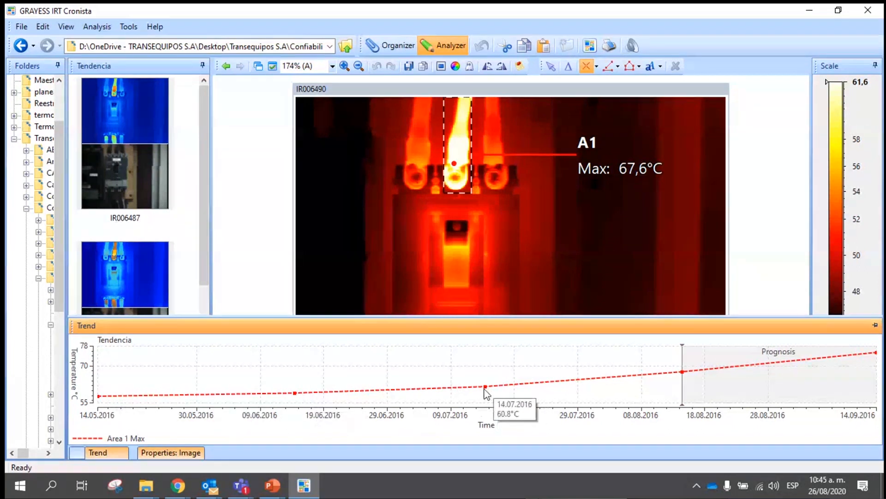
pyautogui.moveTo(683, 372)
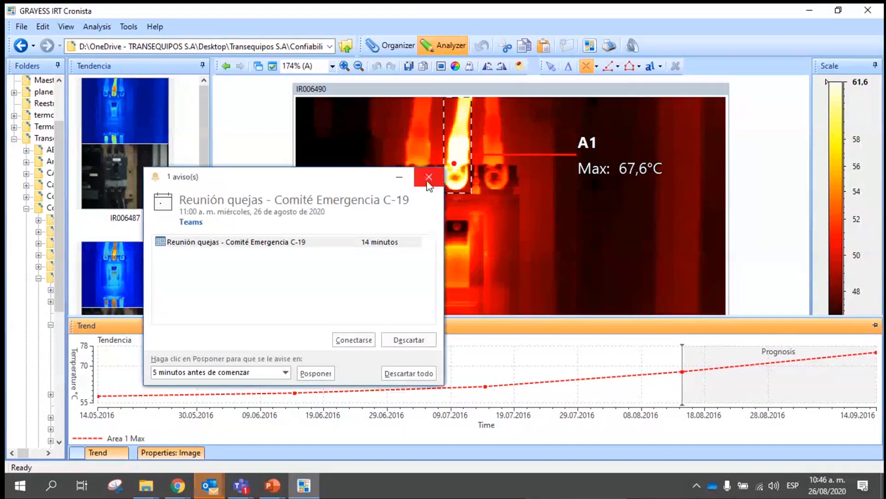
# Step: Dismiss the meeting reminder and read the prognosis point at the end of the Area 1 trend
pyautogui.click(429, 178)
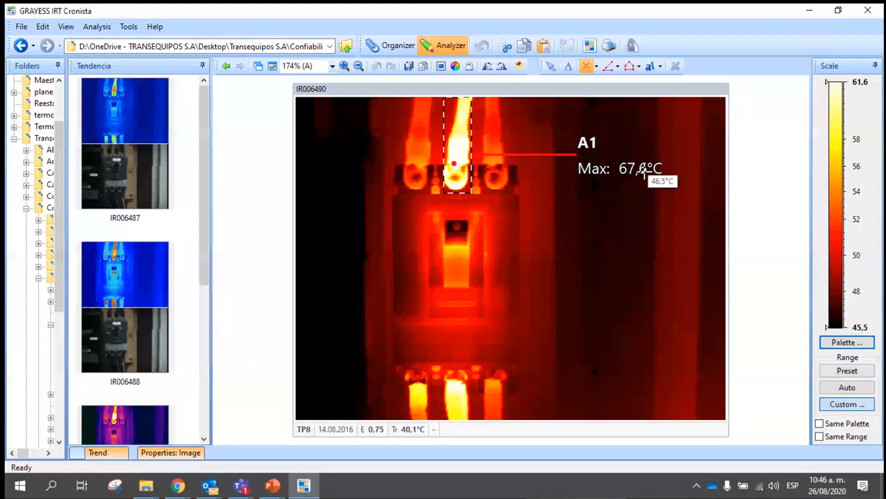
pyautogui.click(98, 453)
pyautogui.moveTo(137, 395)
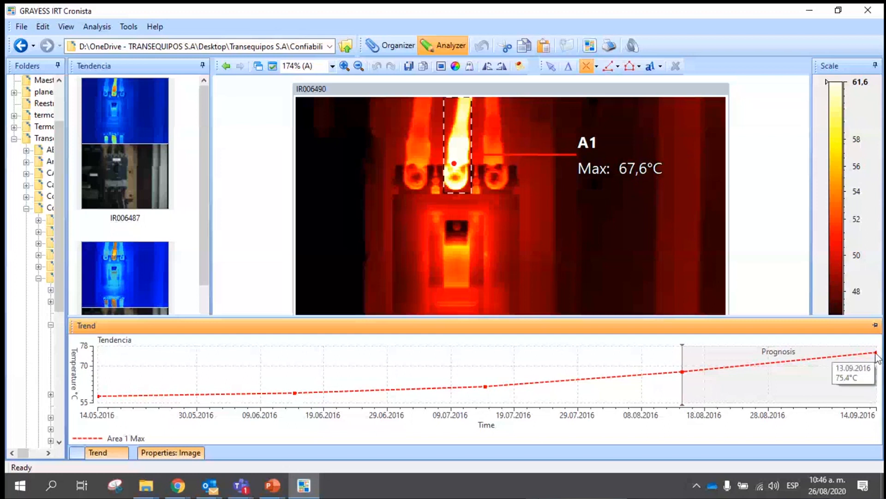
pyautogui.moveTo(874, 360)
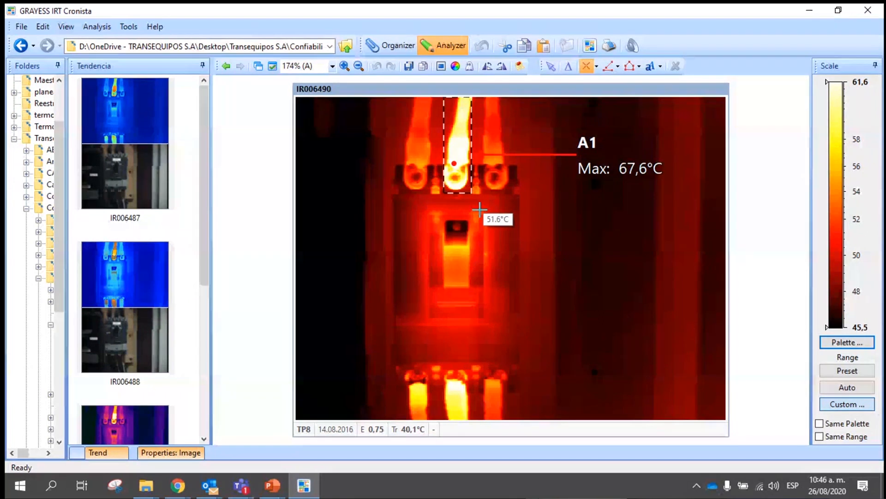
pyautogui.click(111, 453)
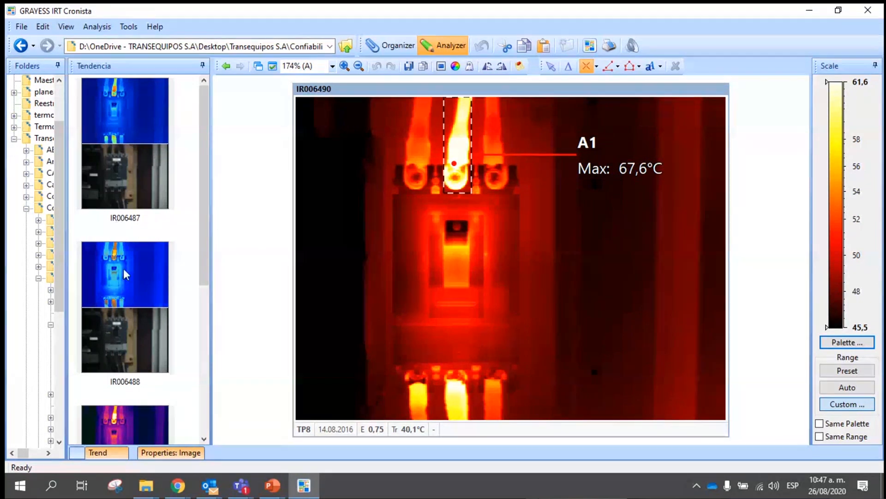
# Step: Start a report from the Tendencia thermograms, saving all pending image changes, to reach the template selection
pyautogui.moveTo(204, 214); pyautogui.dragTo(179, 380)
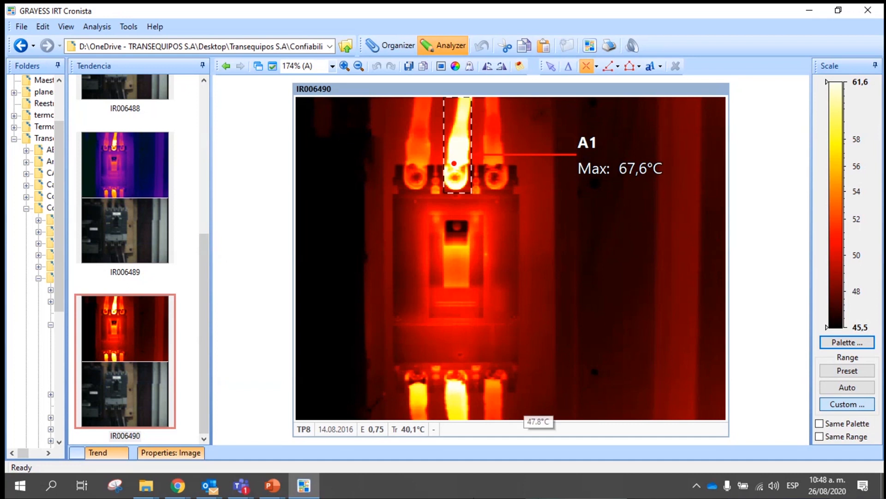
pyautogui.click(584, 46)
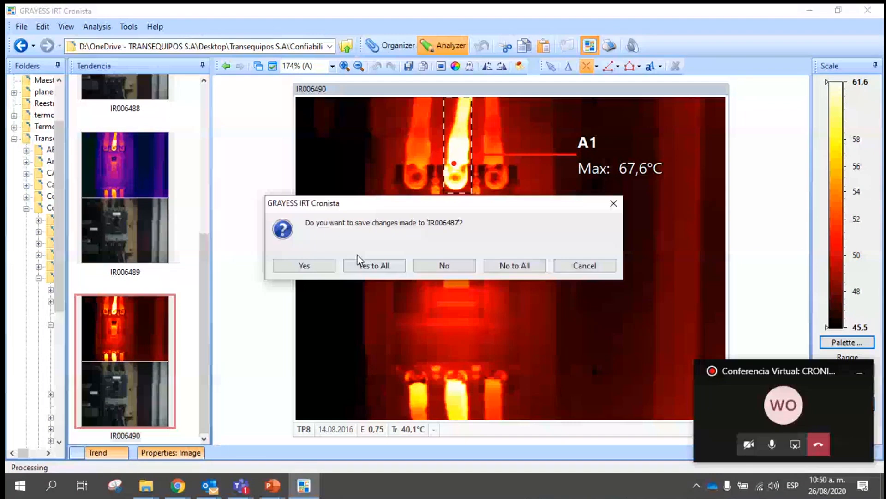
pyautogui.click(360, 264)
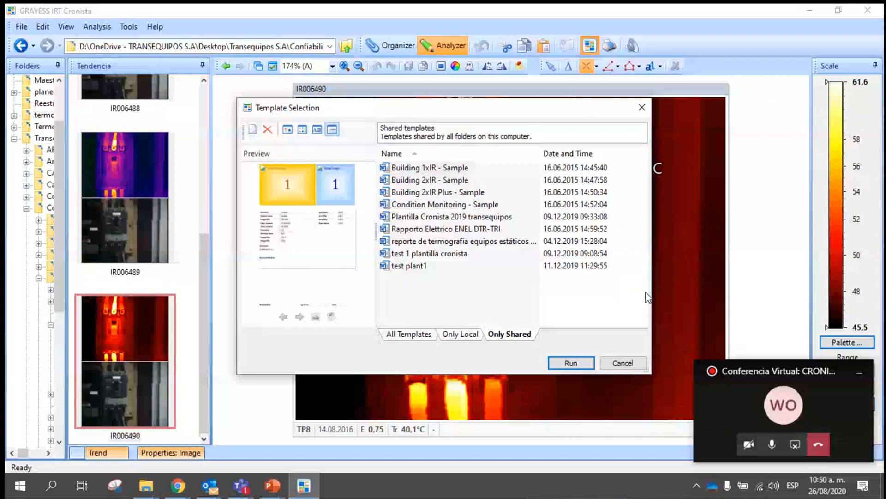
# Step: Preview the Building 1xIR, 2xIR and 2xIR Plus samples and the Plantilla Cronista 2019 transequipos template, closing the template selection without running a report
pyautogui.click(402, 173)
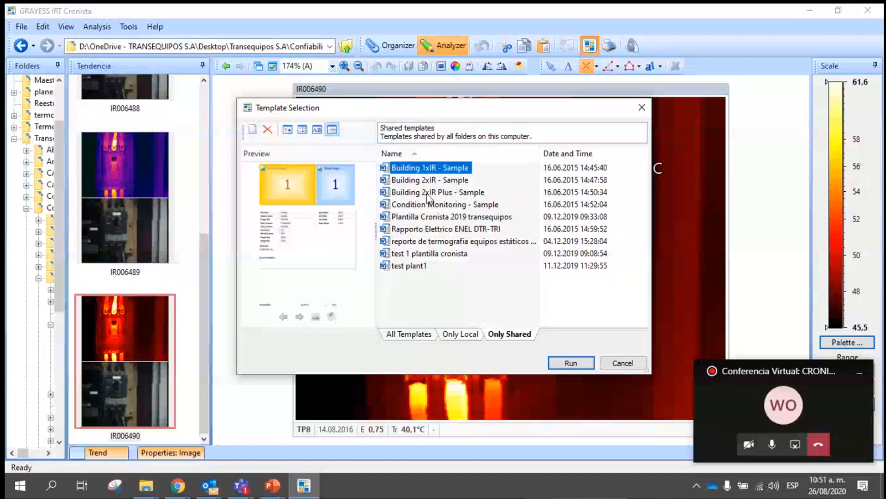
pyautogui.click(409, 179)
pyautogui.click(404, 171)
pyautogui.click(408, 180)
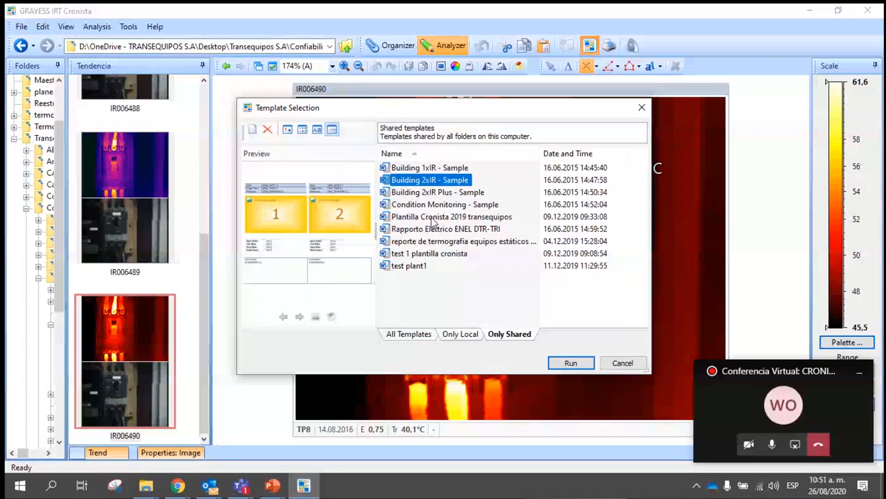
pyautogui.click(442, 194)
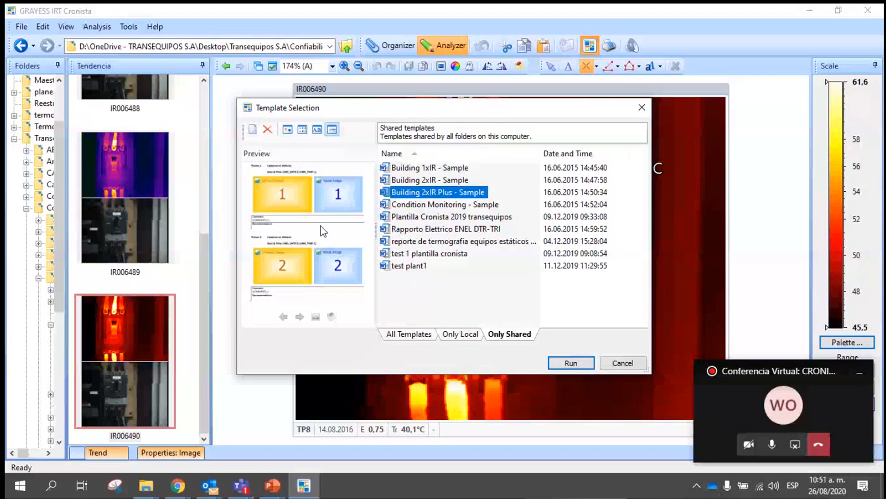
pyautogui.click(270, 197)
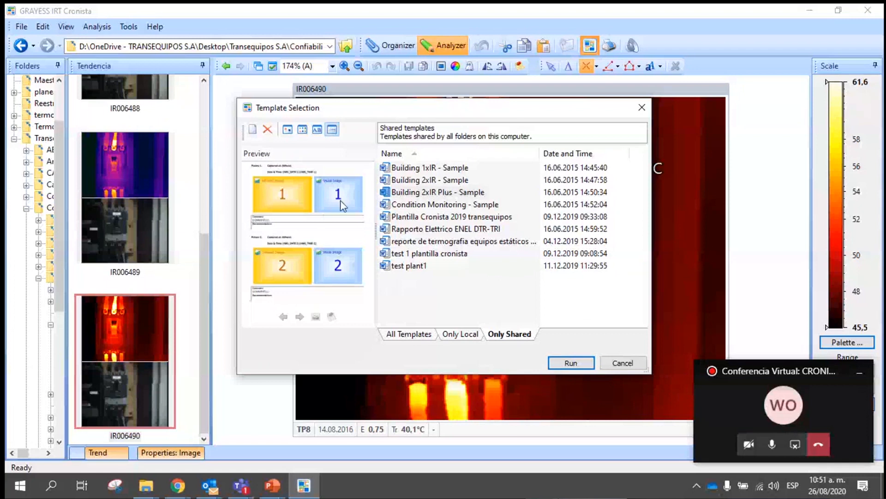
pyautogui.click(418, 170)
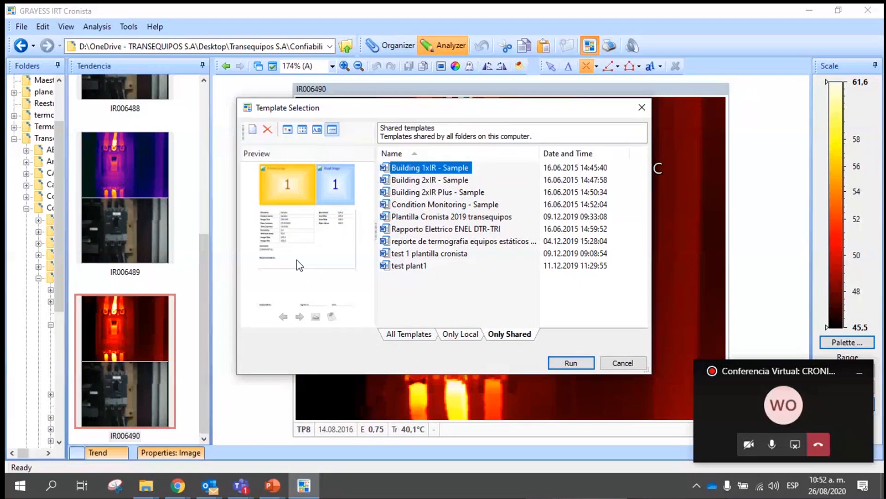
pyautogui.click(452, 226)
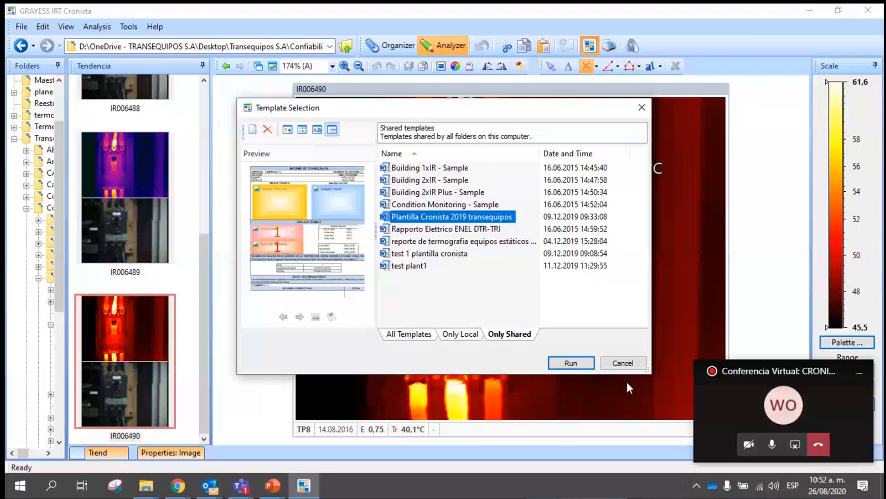
pyautogui.click(624, 364)
# Step: Show the trend chart and the Area 1 histogram for IR006490, minimize the meeting window, and collapse the chart pane again
pyautogui.click(112, 454)
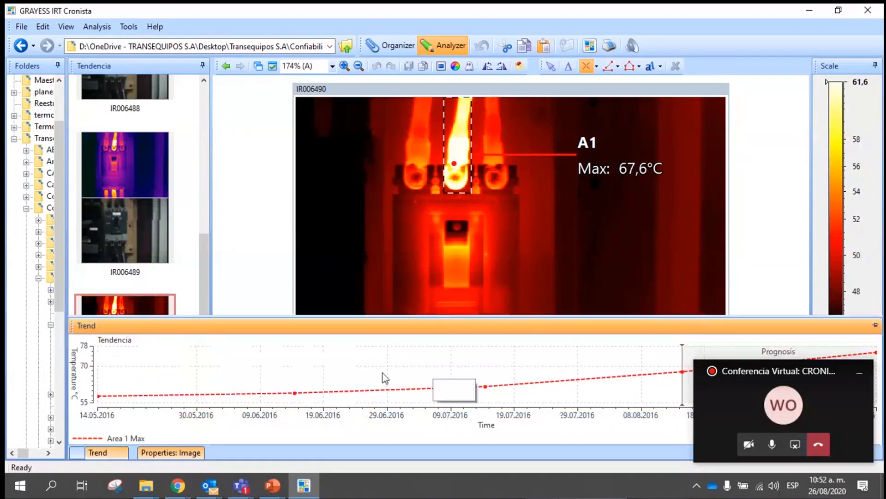
pyautogui.click(875, 326)
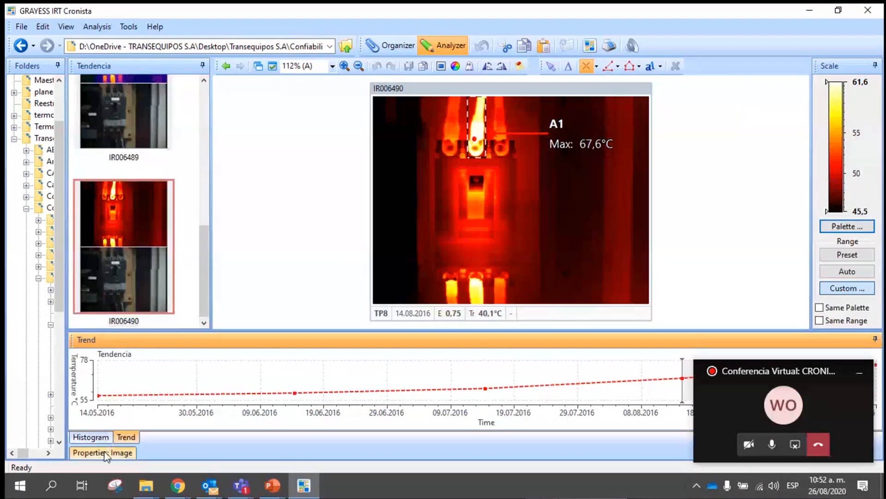
pyautogui.click(89, 437)
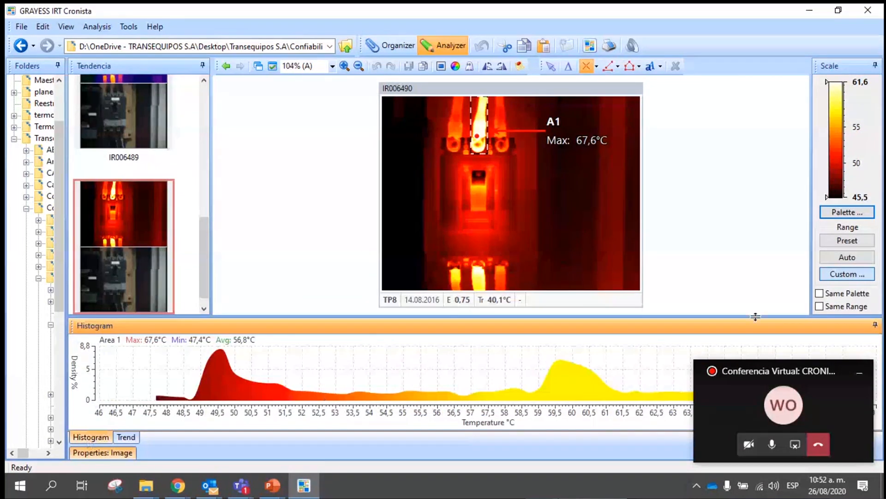
pyautogui.moveTo(756, 323); pyautogui.dragTo(677, 233)
pyautogui.click(859, 372)
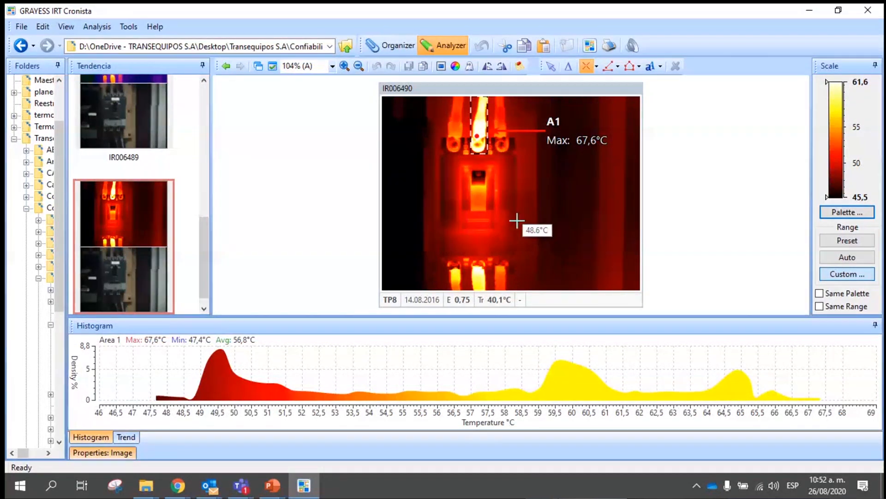
pyautogui.click(875, 325)
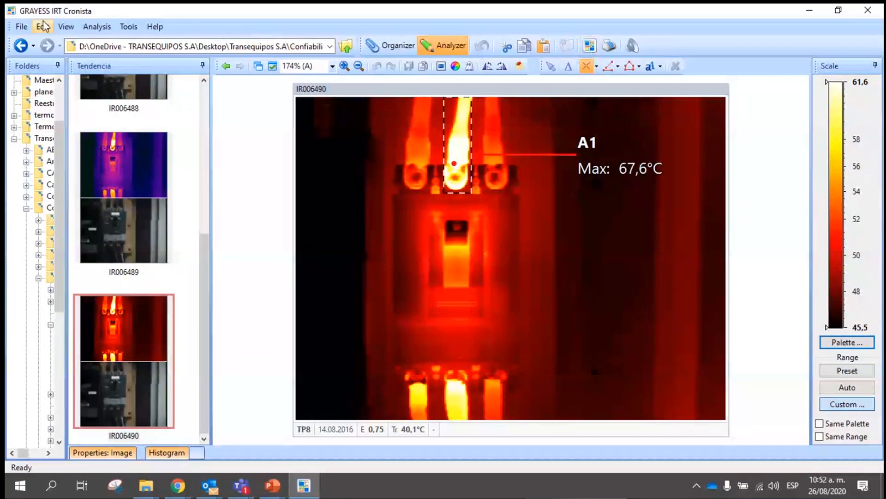
# Step: Return to the Termogramas folder, open thermogram IR006486, and place a spot measurement below and right of the breaker
pyautogui.click(20, 46)
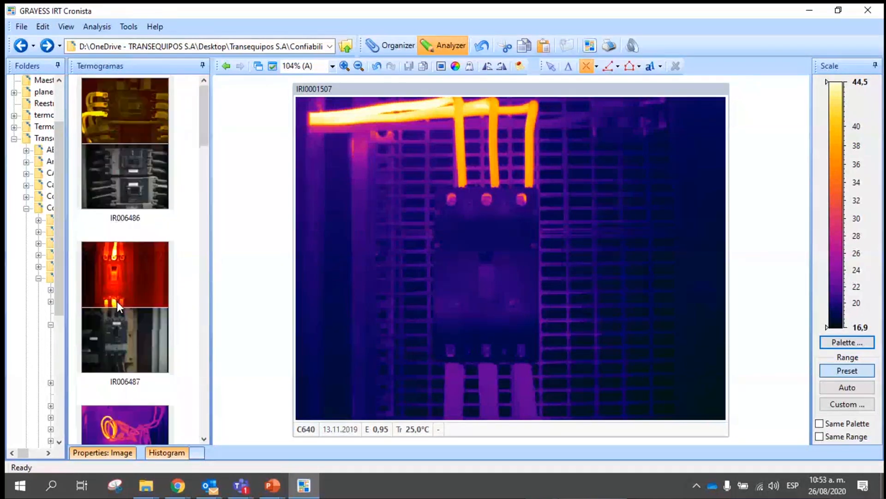
pyautogui.click(129, 118)
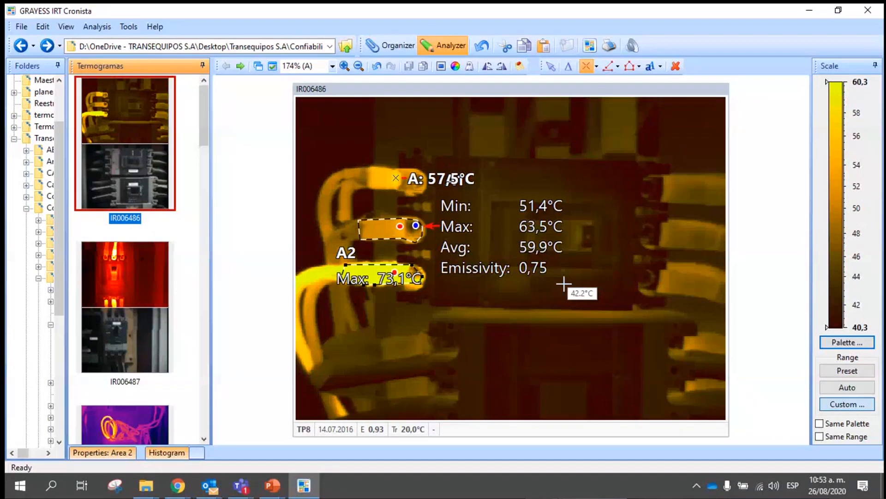
pyautogui.click(242, 485)
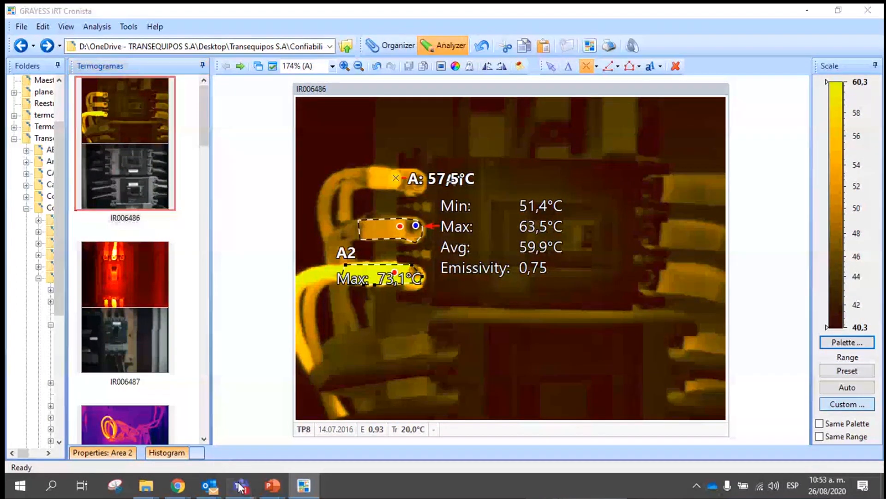
pyautogui.click(655, 395)
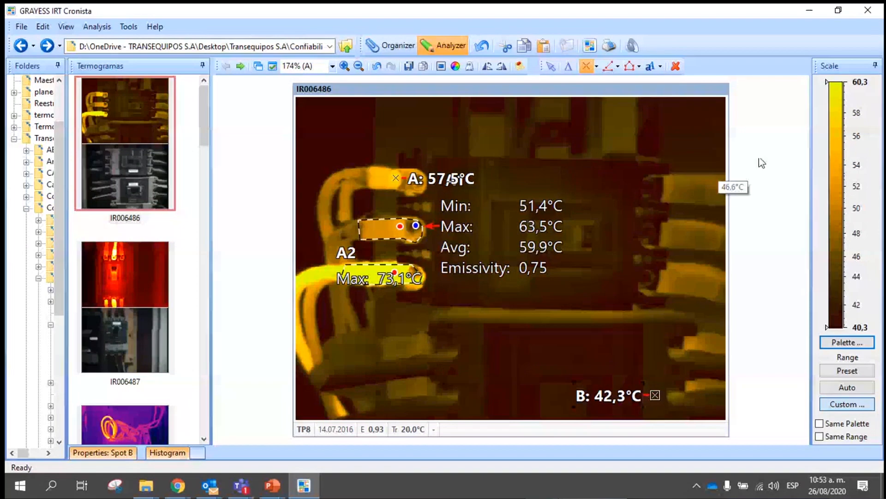
# Step: Generate a report with the shared template Plantilla Cronista 2019 transequipos, saving all pending image changes
pyautogui.click(589, 44)
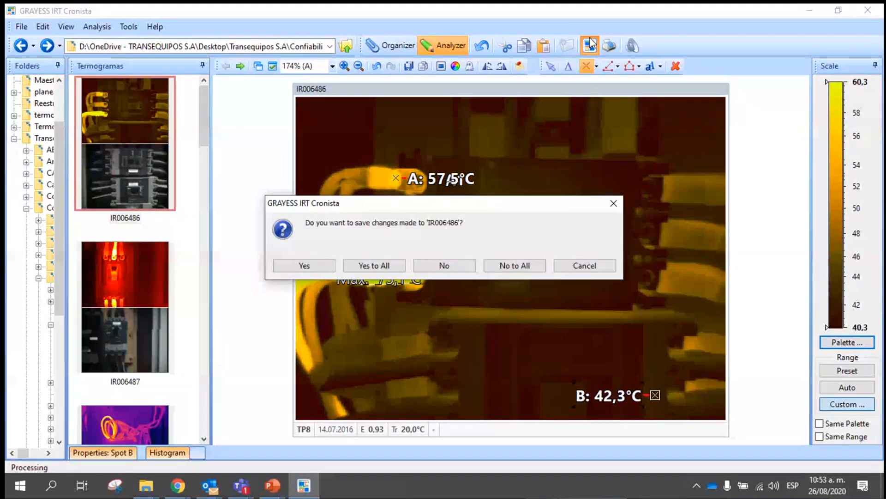
pyautogui.click(371, 265)
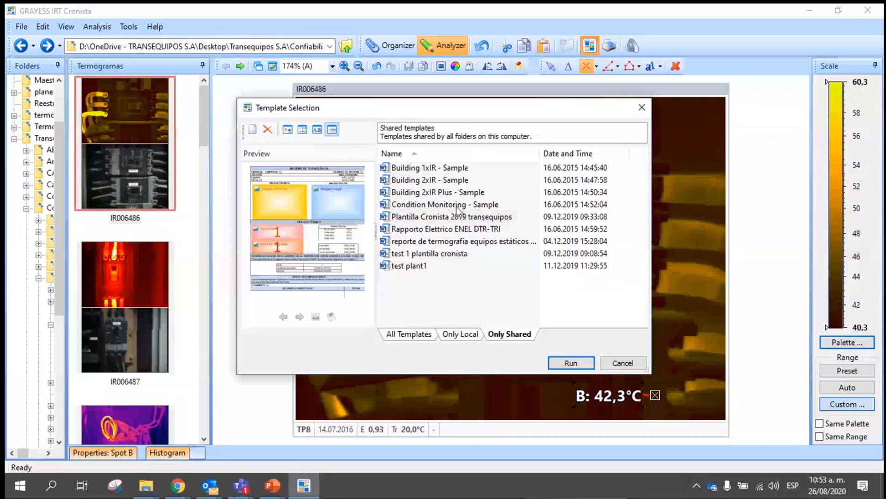
pyautogui.click(436, 217)
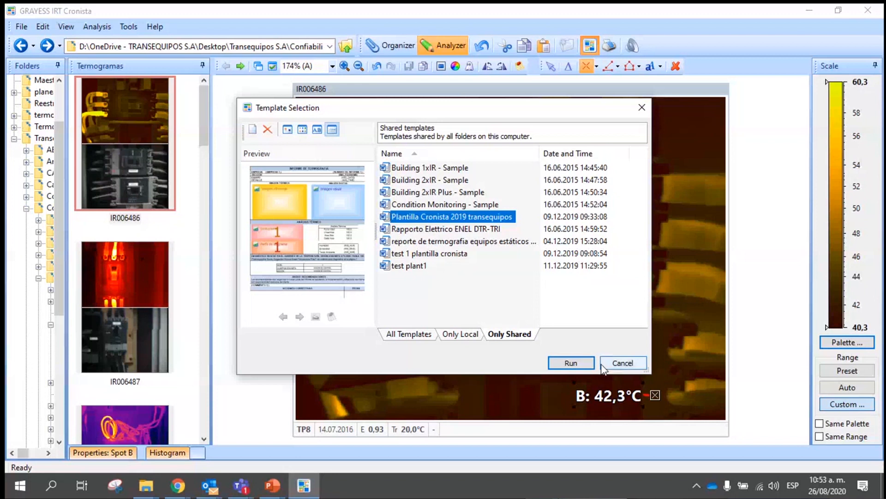
pyautogui.click(571, 363)
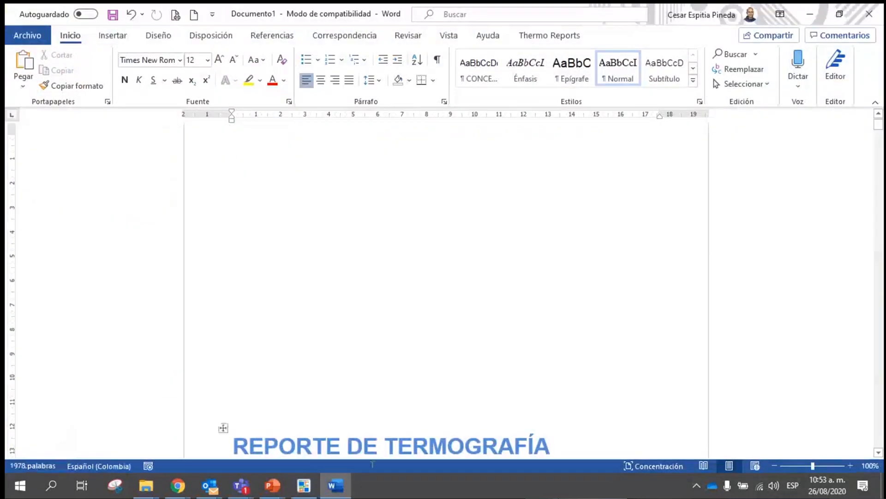
# Step: Check the Termogramas thumbnails in IRT Cronista and switch back to the generated report in Word
pyautogui.click(303, 485)
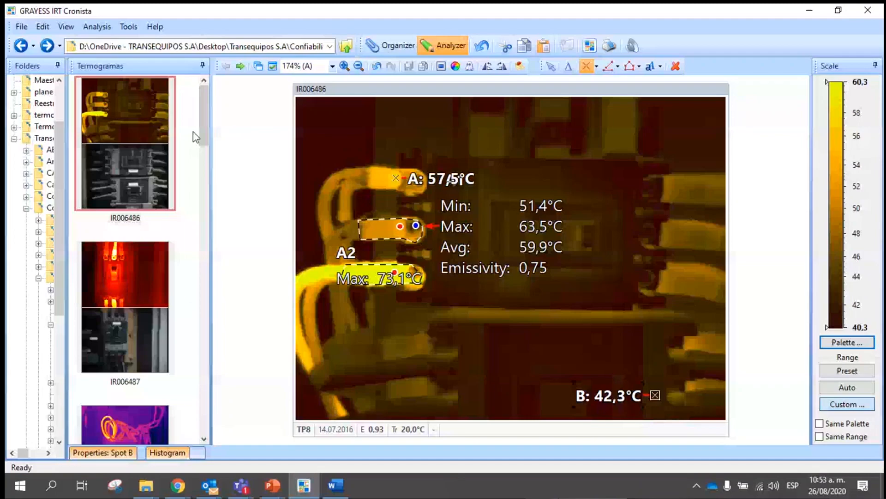
pyautogui.moveTo(204, 119); pyautogui.dragTo(314, 112)
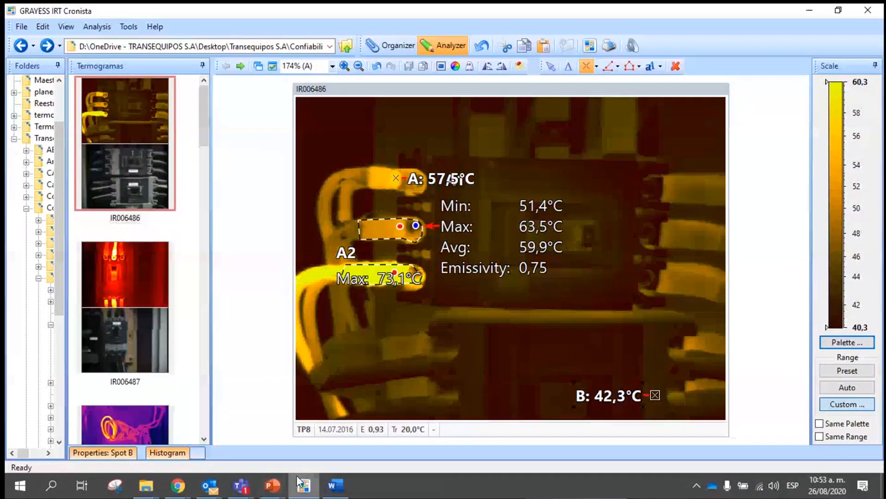
pyautogui.click(334, 484)
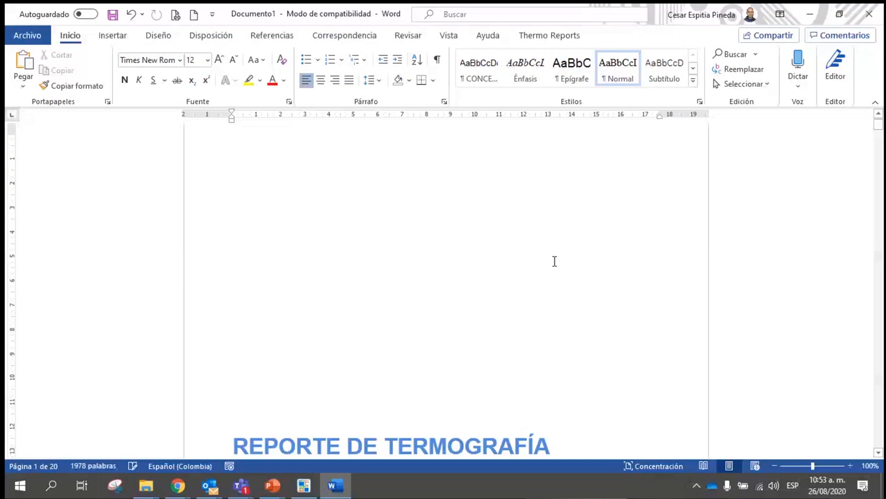
# Step: Review the report's cover page, table of contents, introduction with the ANSI/NETA criteria table, and camera characteristics
pyautogui.scroll(-1, 554, 261)
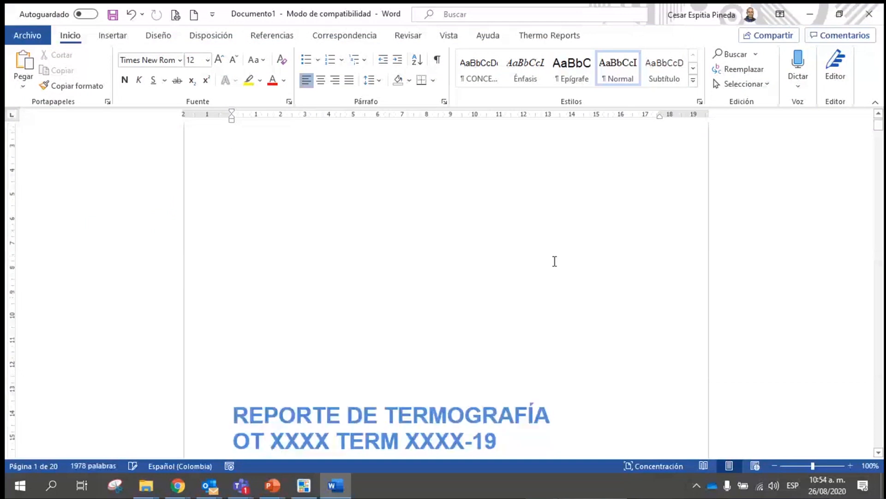
pyautogui.scroll(-4, 554, 261)
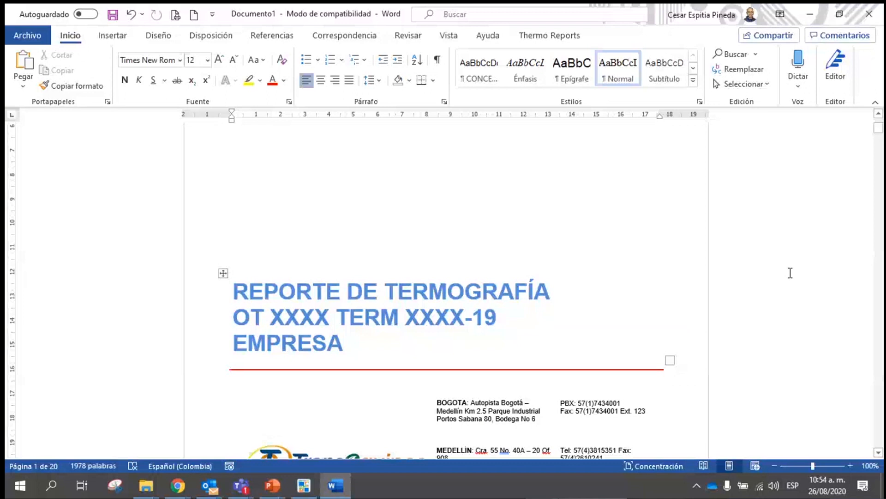
pyautogui.scroll(-6, 788, 271)
pyautogui.scroll(5, 786, 271)
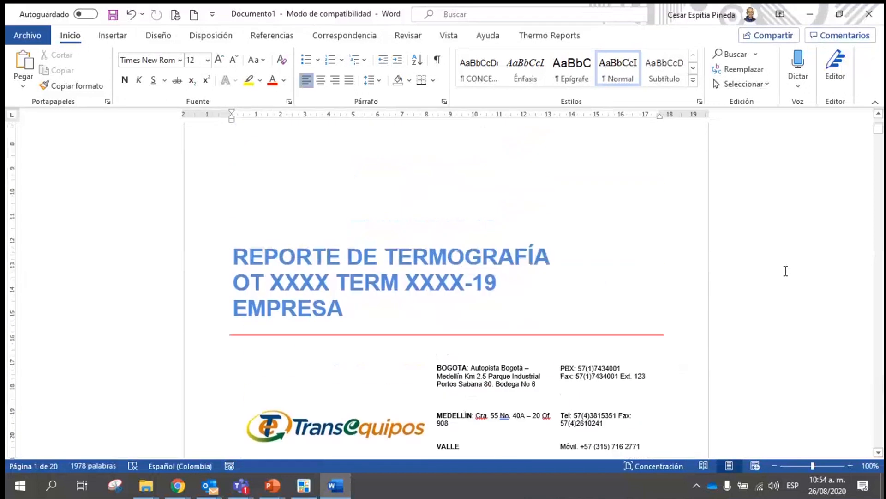
pyautogui.scroll(-6, 786, 271)
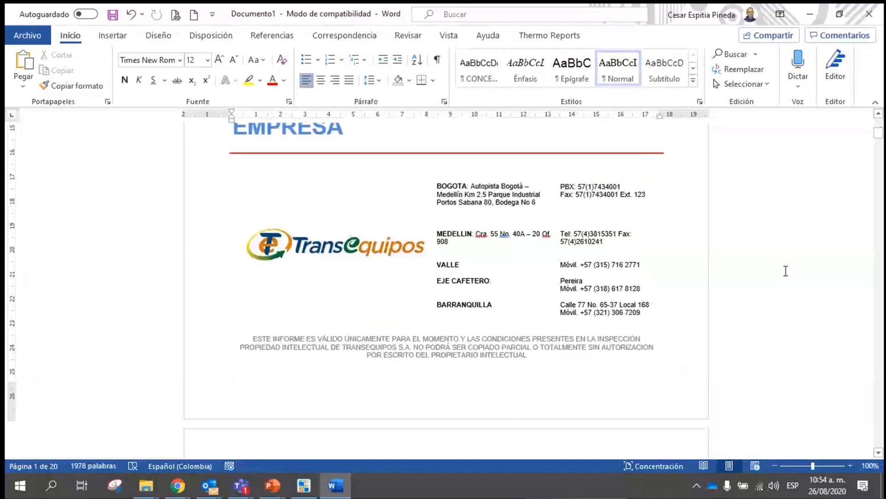
pyautogui.scroll(-3, 785, 271)
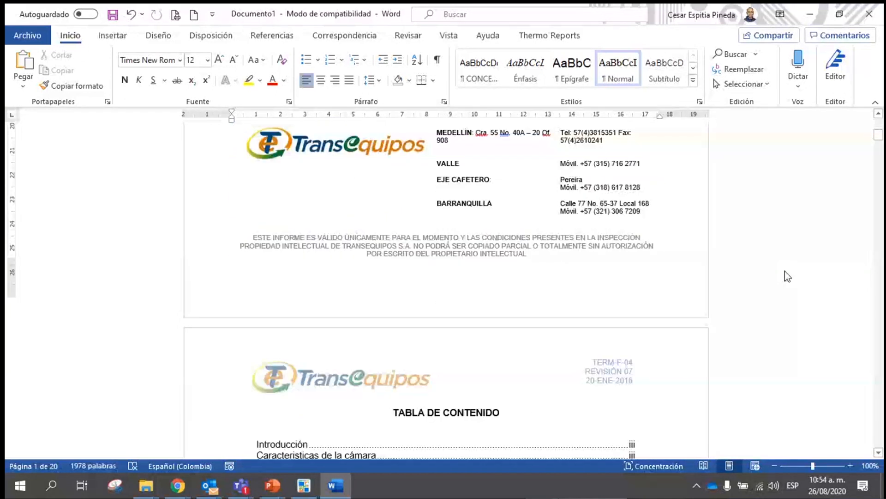
pyautogui.scroll(-6, 786, 271)
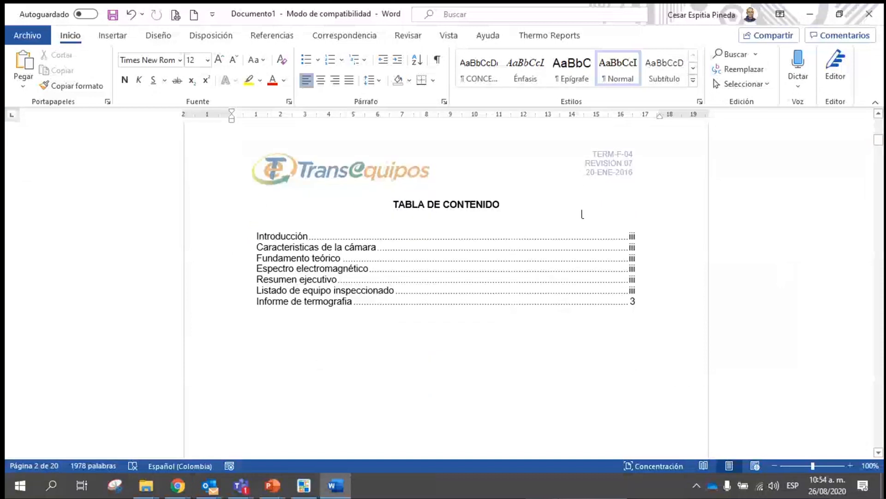
pyautogui.scroll(-15, 780, 235)
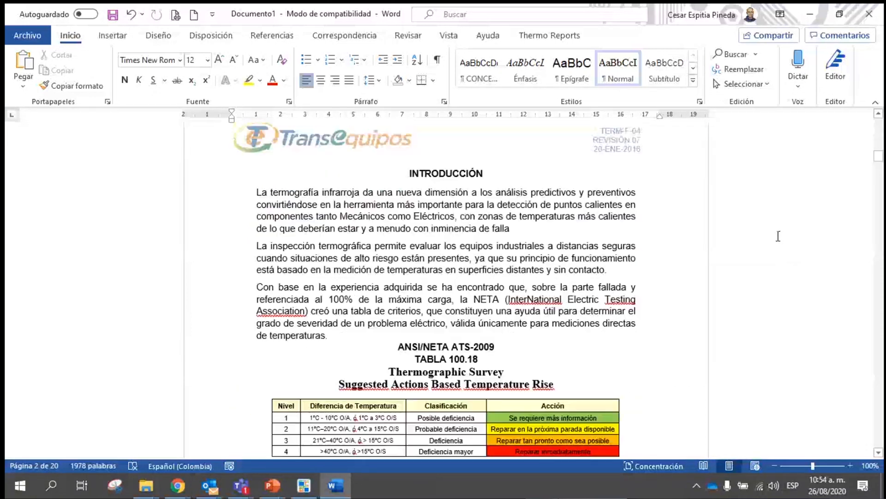
pyautogui.scroll(-5, 778, 236)
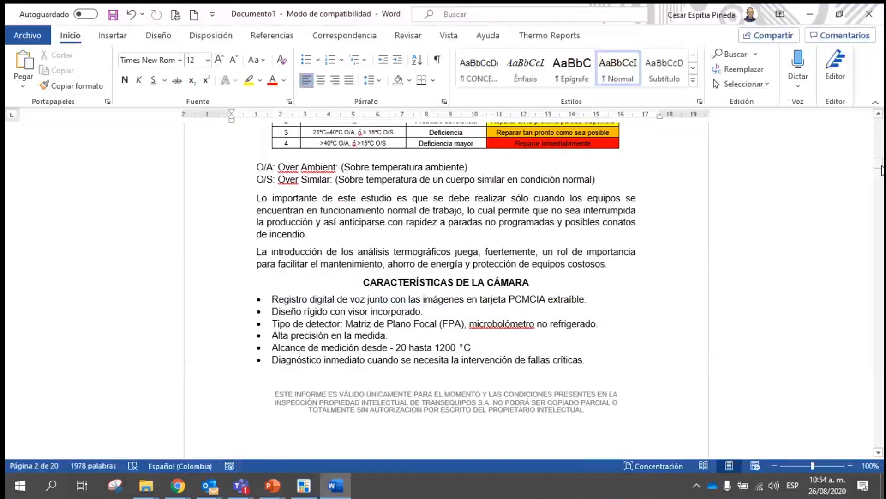
# Step: Examine the thermogram page on page 8, covering its images, thermal analysis, NETA diagnosis, recommendations and corrective actions
pyautogui.moveTo(879, 157); pyautogui.dragTo(874, 243)
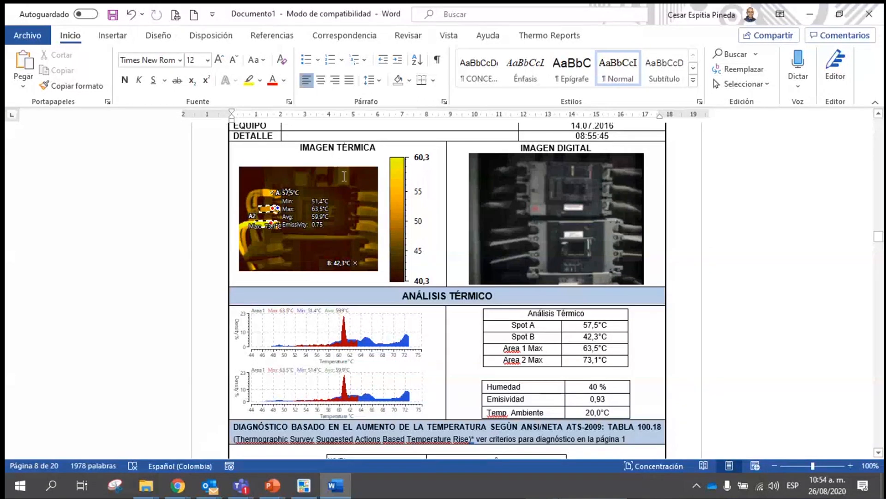
pyautogui.scroll(-3, 590, 226)
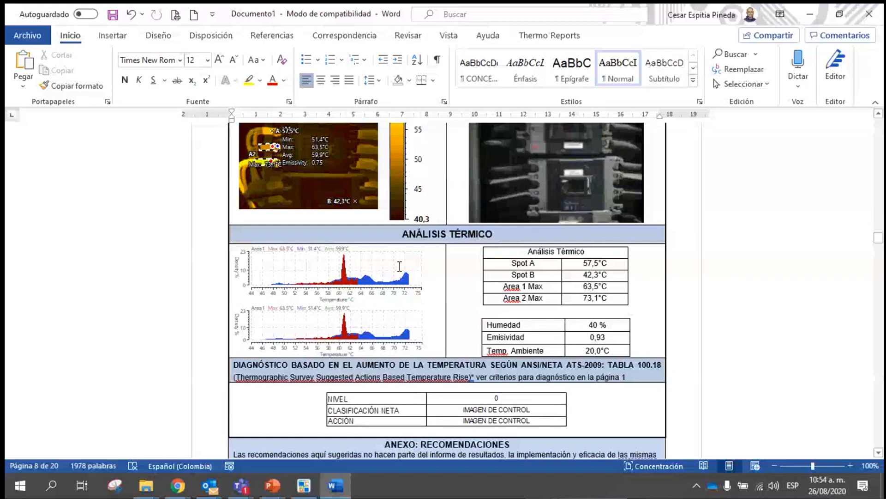
pyautogui.scroll(-1, 400, 267)
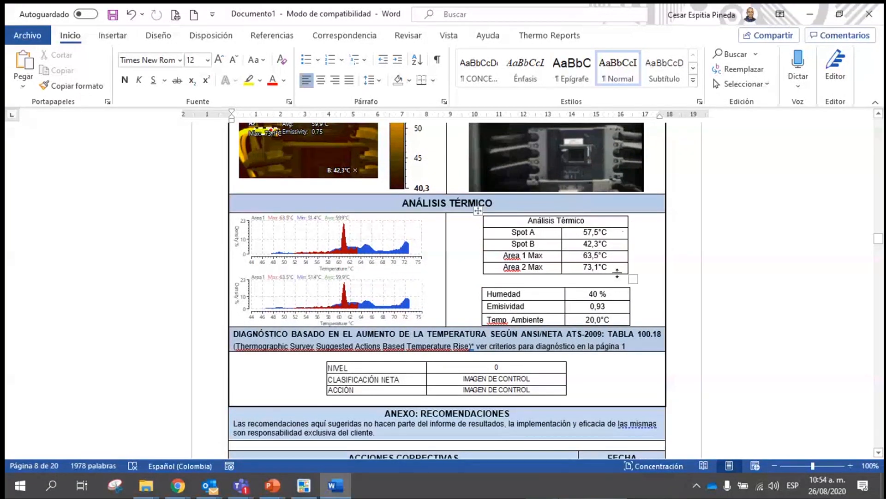
pyautogui.scroll(-2, 621, 276)
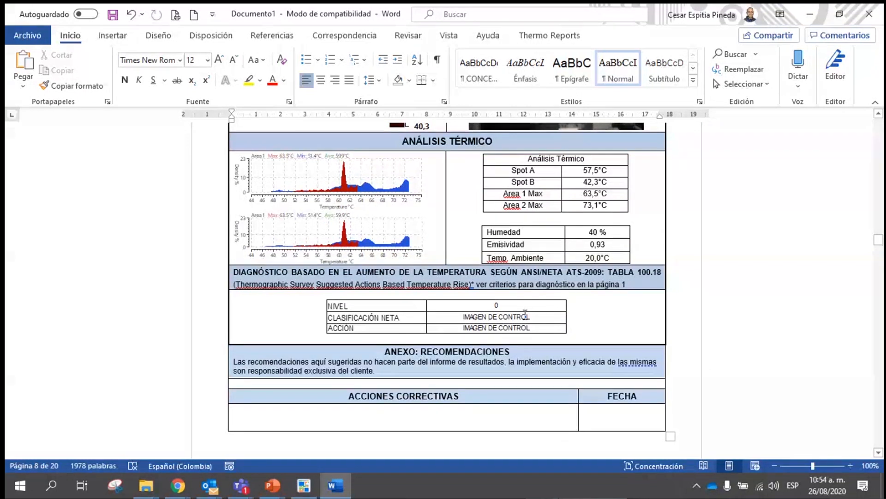
pyautogui.scroll(-1, 525, 307)
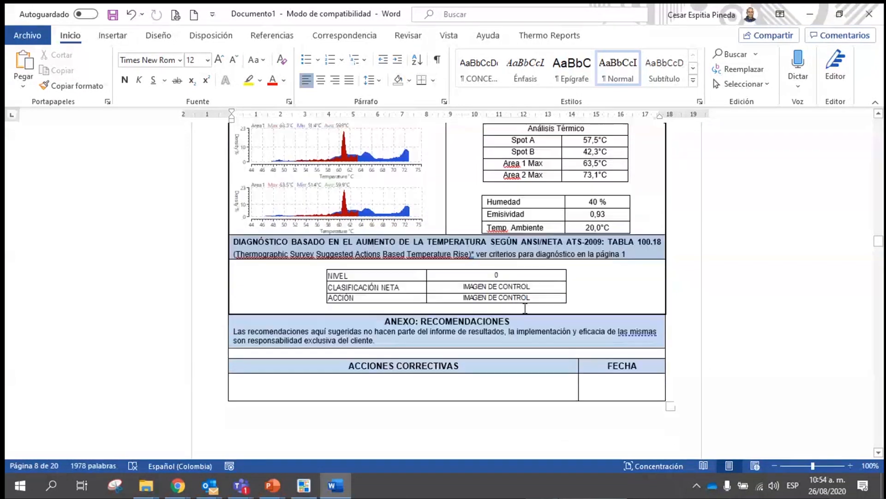
# Step: Review the recommendations and corrective actions on page 8, plus the thermal analysis and diagnosis sections of the following thermogram pages
pyautogui.scroll(-2, 525, 307)
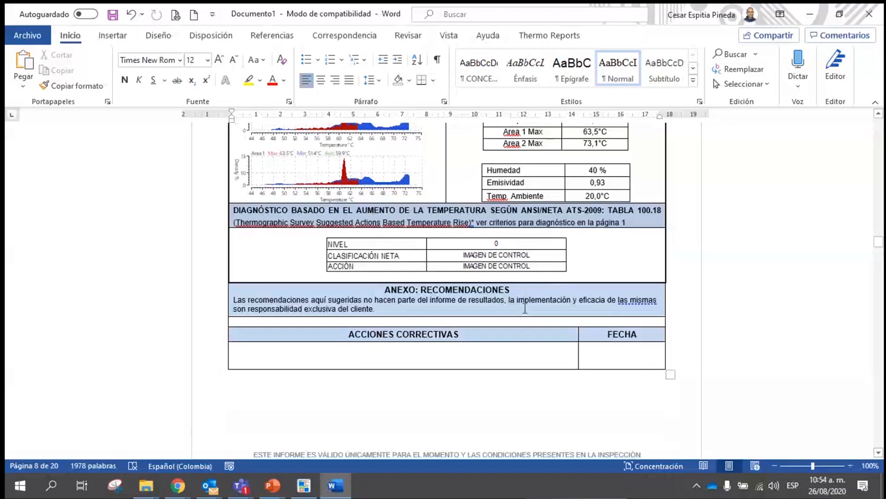
pyautogui.click(451, 290)
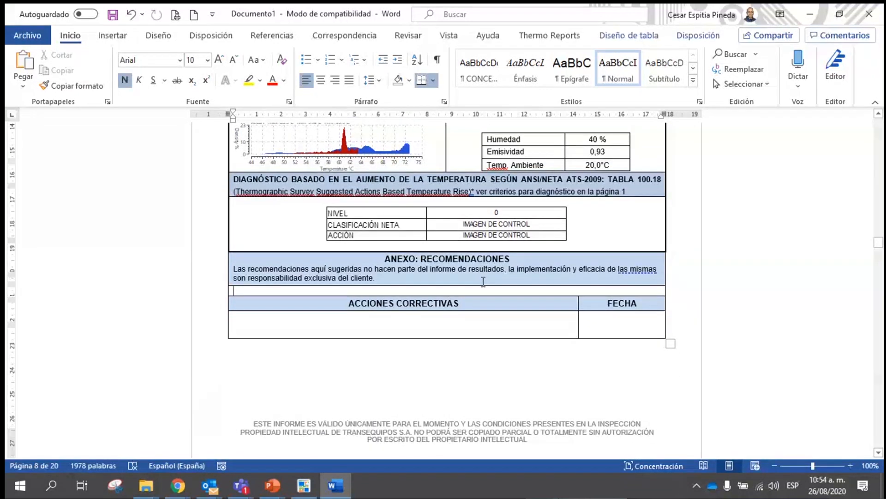
pyautogui.scroll(-14, 484, 281)
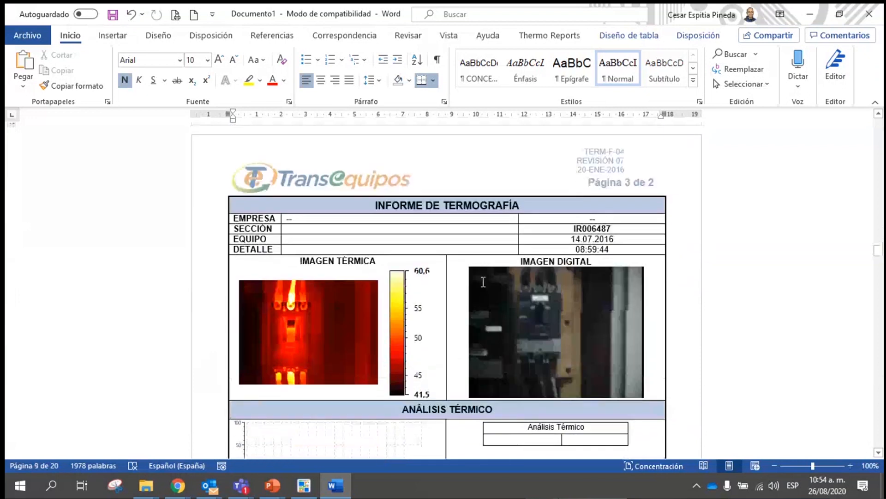
pyautogui.scroll(-7, 484, 281)
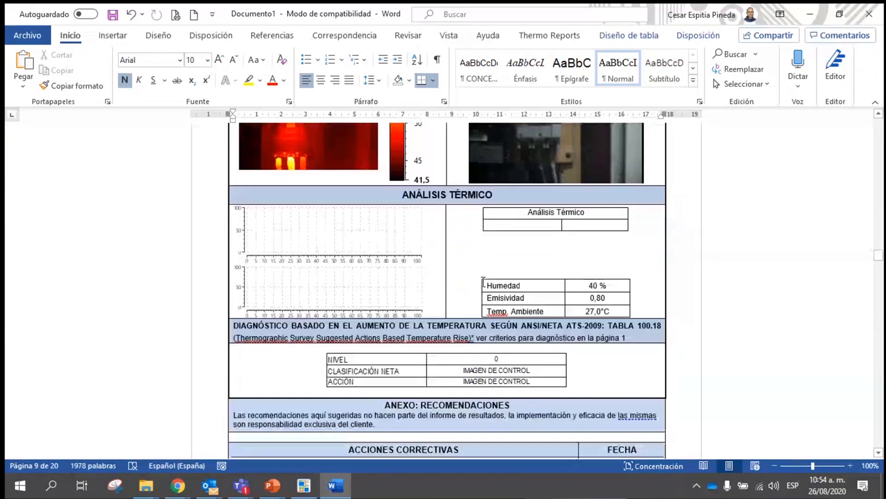
pyautogui.scroll(-17, 483, 281)
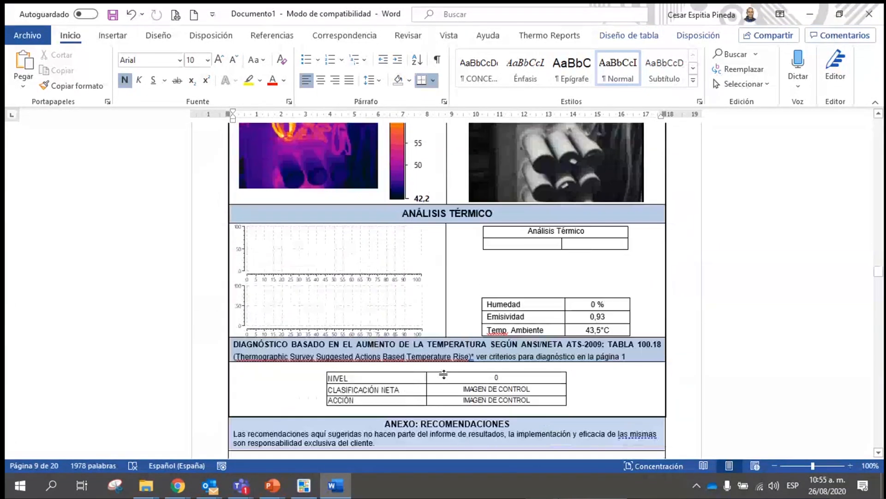
# Step: Switch to IRT Cronista and browse the Termogramas thumbnails from IR006486 to IR006487 and IR006496
pyautogui.click(293, 488)
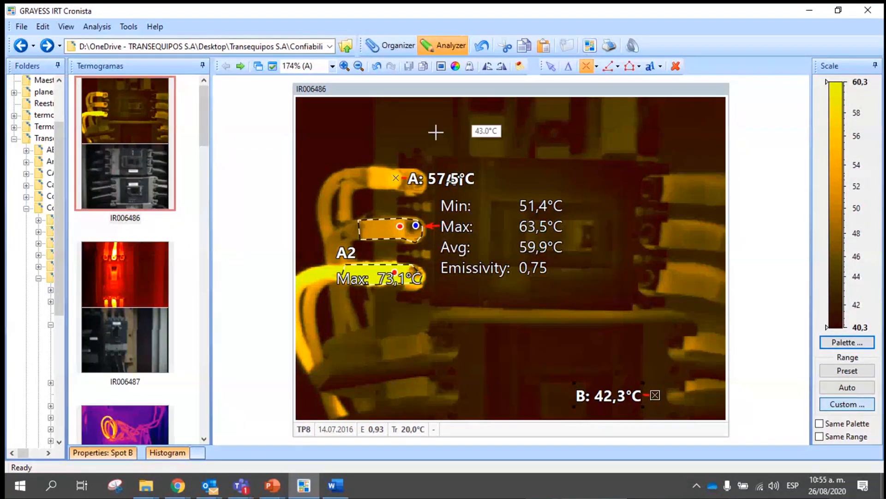
pyautogui.moveTo(204, 113); pyautogui.dragTo(214, 135)
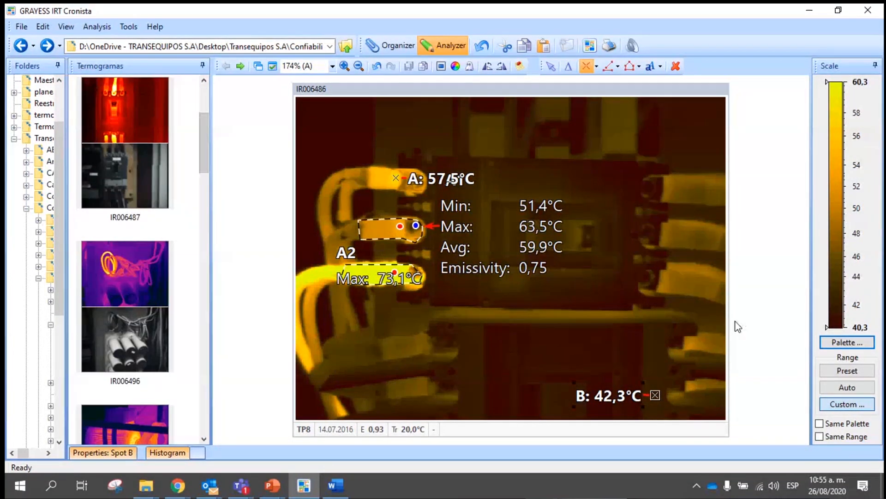